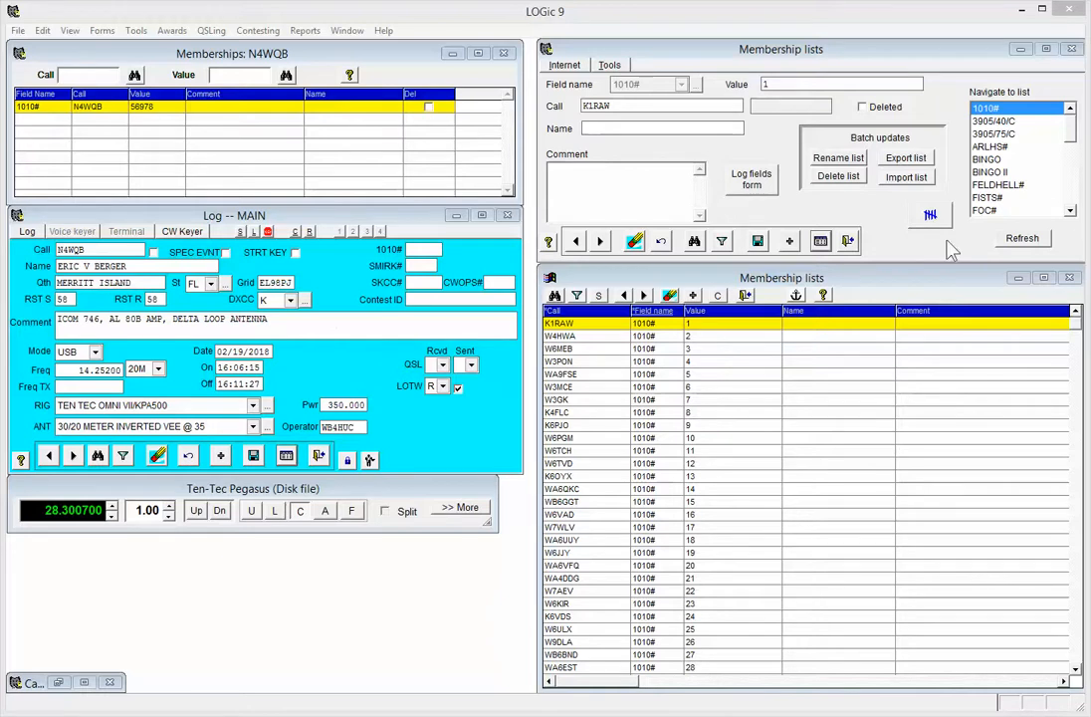
Step: Look through the names of all available membership lists, from 1010# to YL#
left_click(1071, 210)
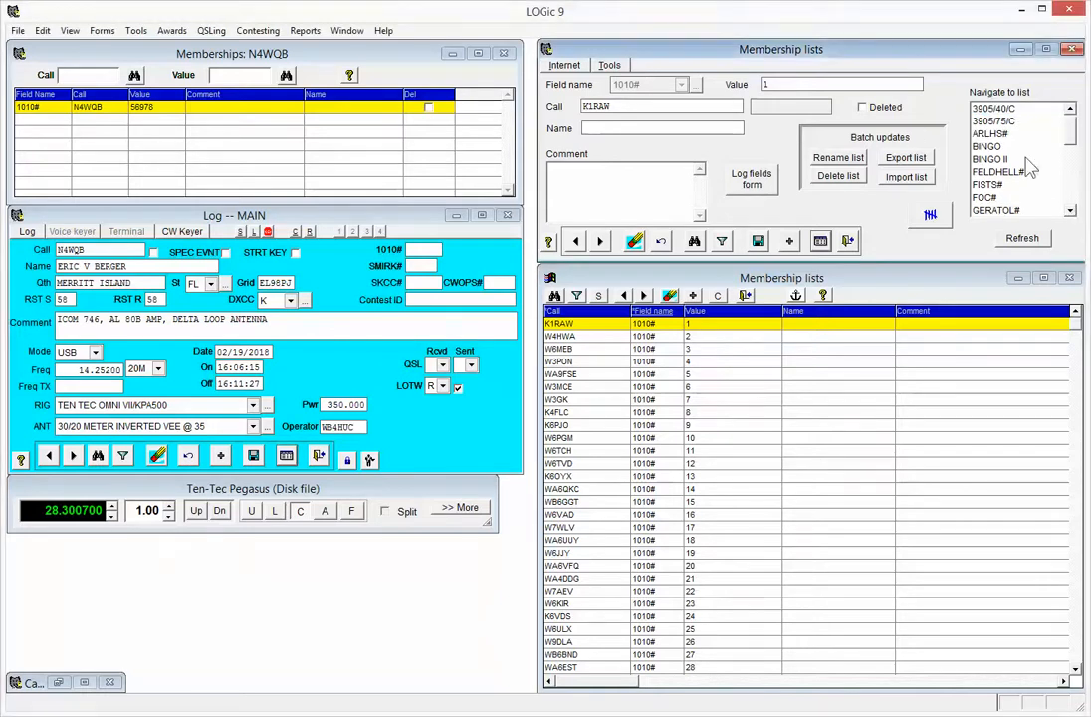
left_click(1070, 211)
left_click(1070, 211)
left_click(1071, 211)
left_click(1071, 211)
double_click(1070, 212)
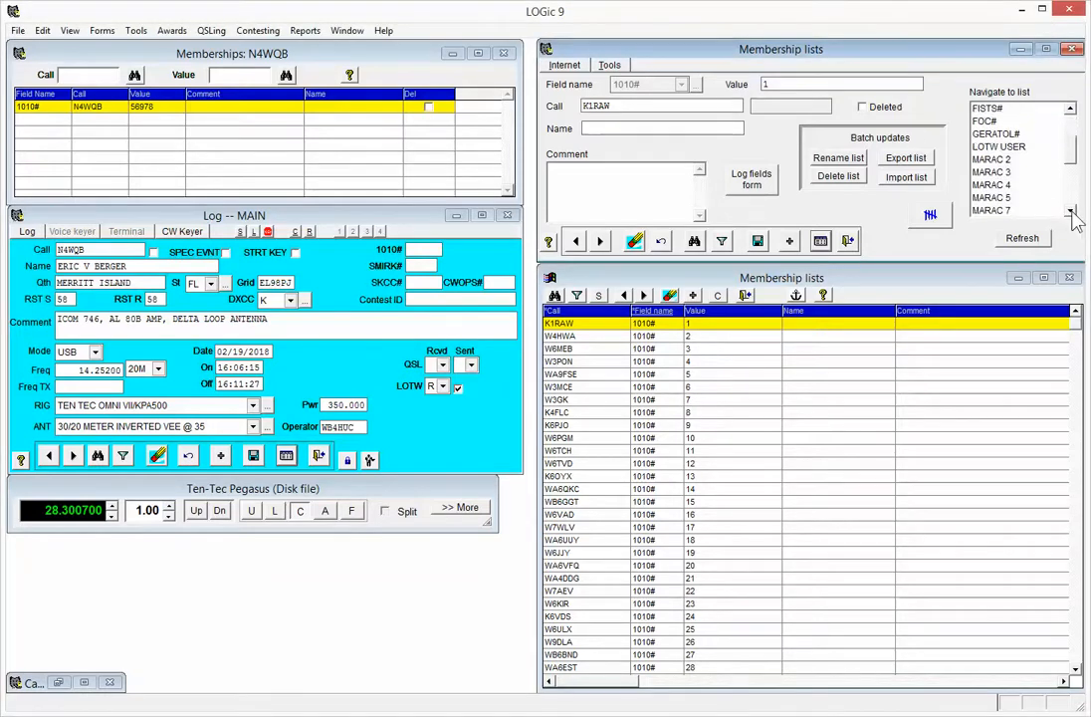
double_click(1070, 211)
left_click(1070, 211)
double_click(1071, 211)
double_click(1070, 211)
double_click(1070, 211)
double_click(1070, 212)
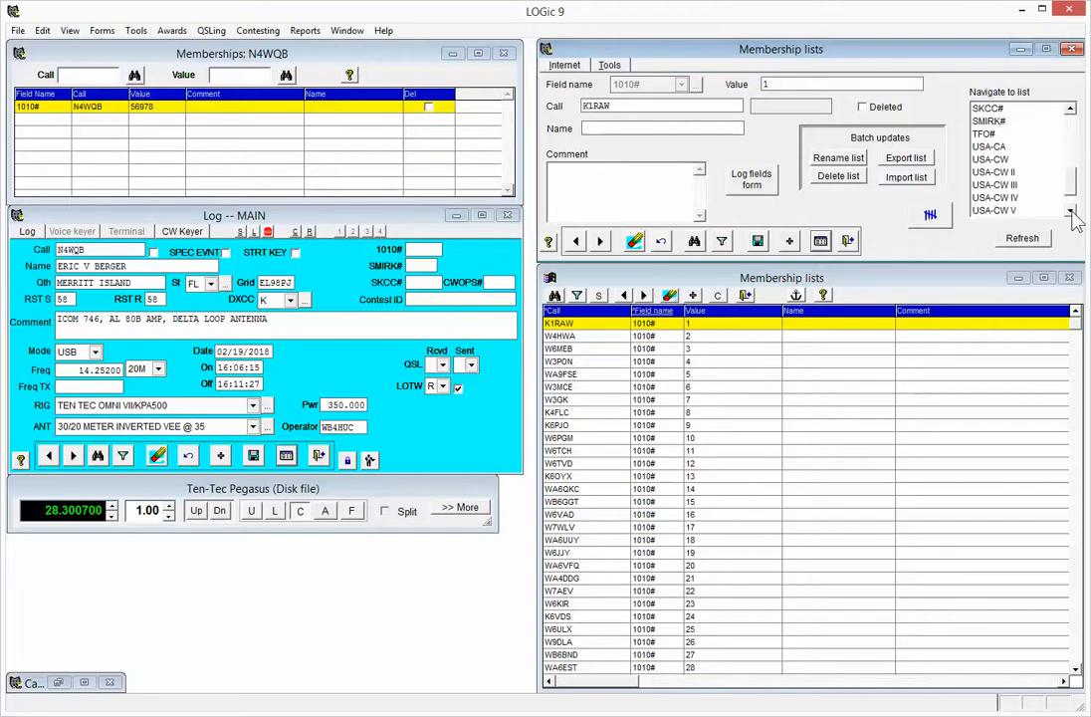
double_click(1071, 211)
left_click(1070, 211)
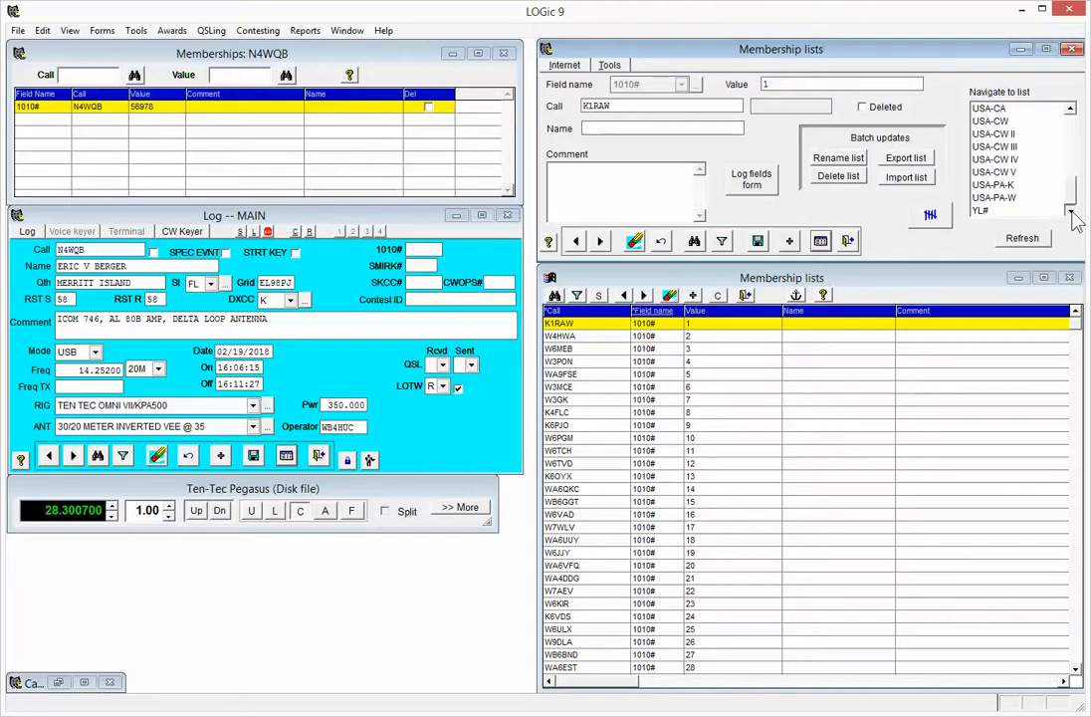
left_click(1070, 110)
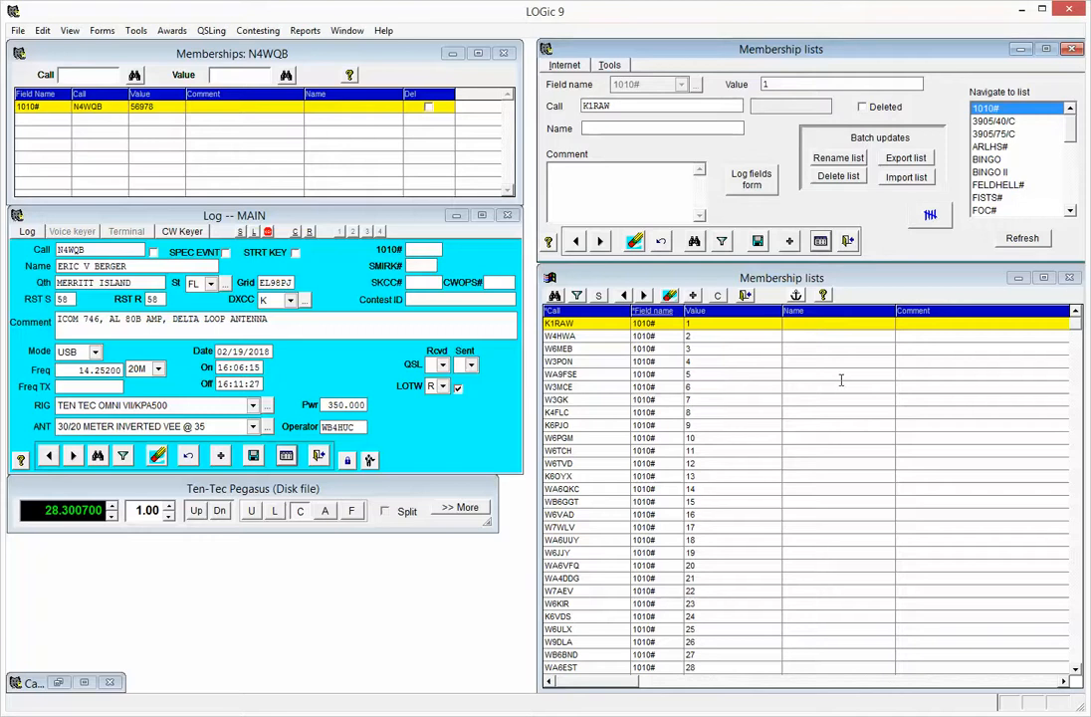
Step: Navigate the membership records to the start of the SKCC# list
left_click(1071, 212)
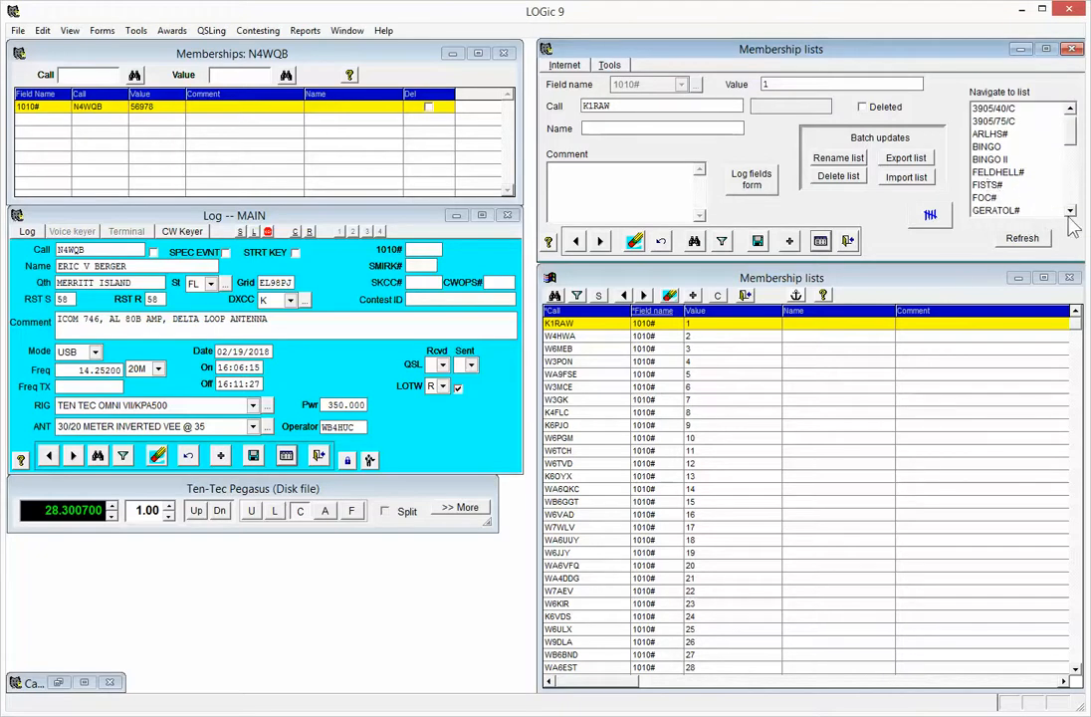
left_click(1070, 211)
left_click(1070, 211)
left_click(1070, 211)
left_click(1070, 211)
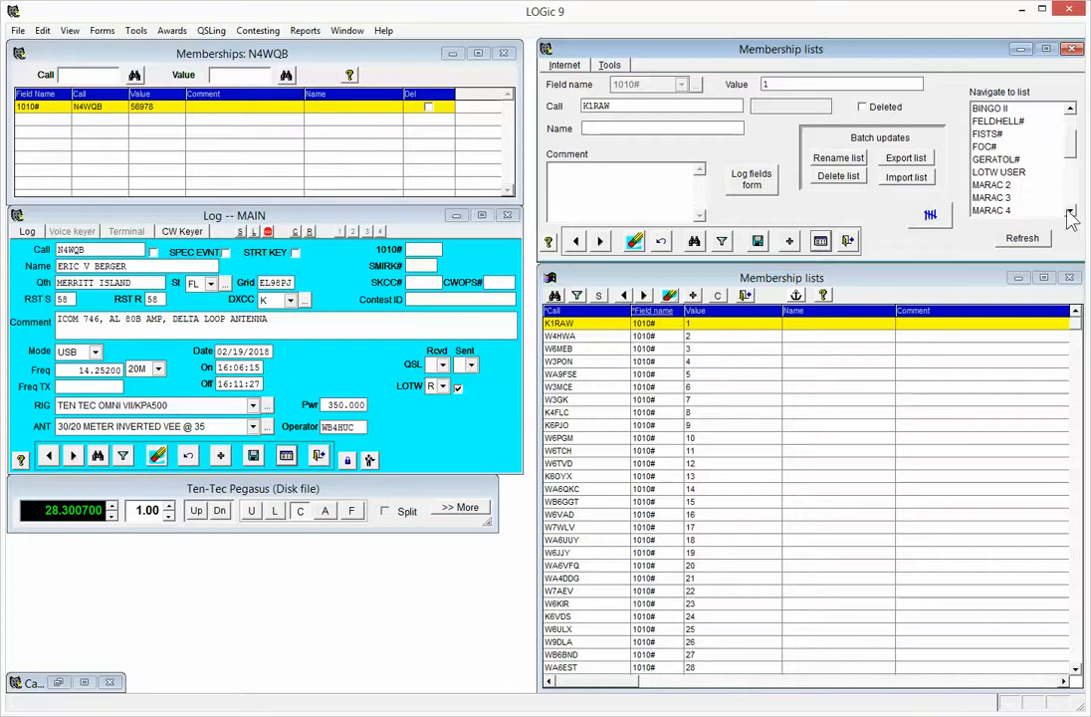
left_click(1070, 210)
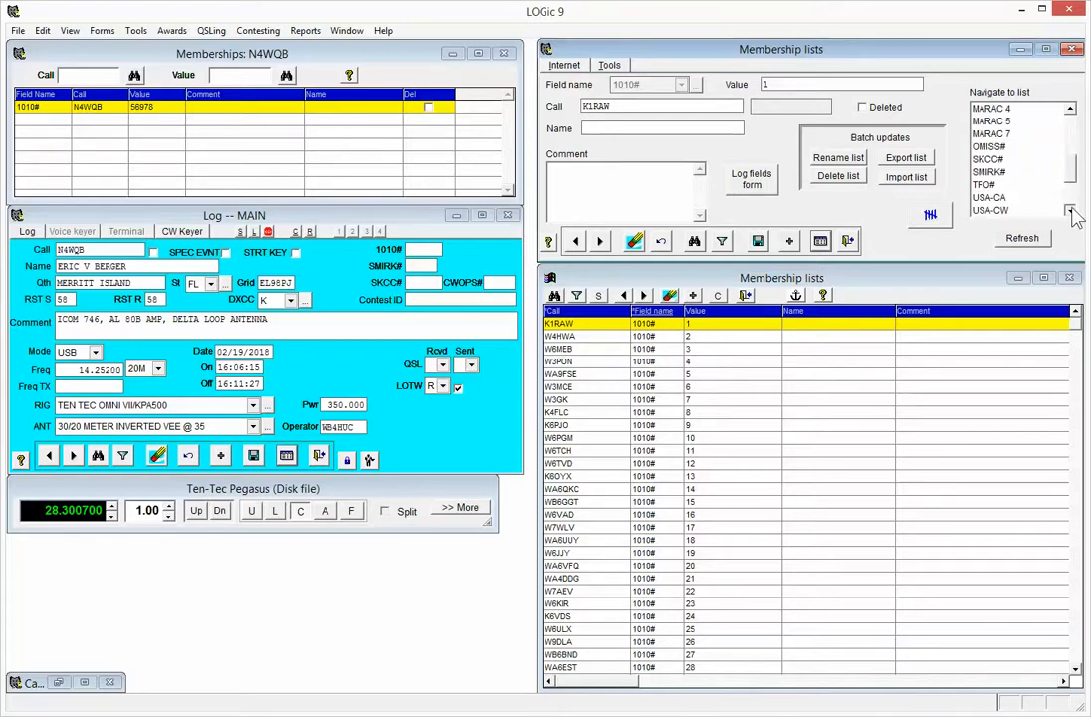
double_click(996, 147)
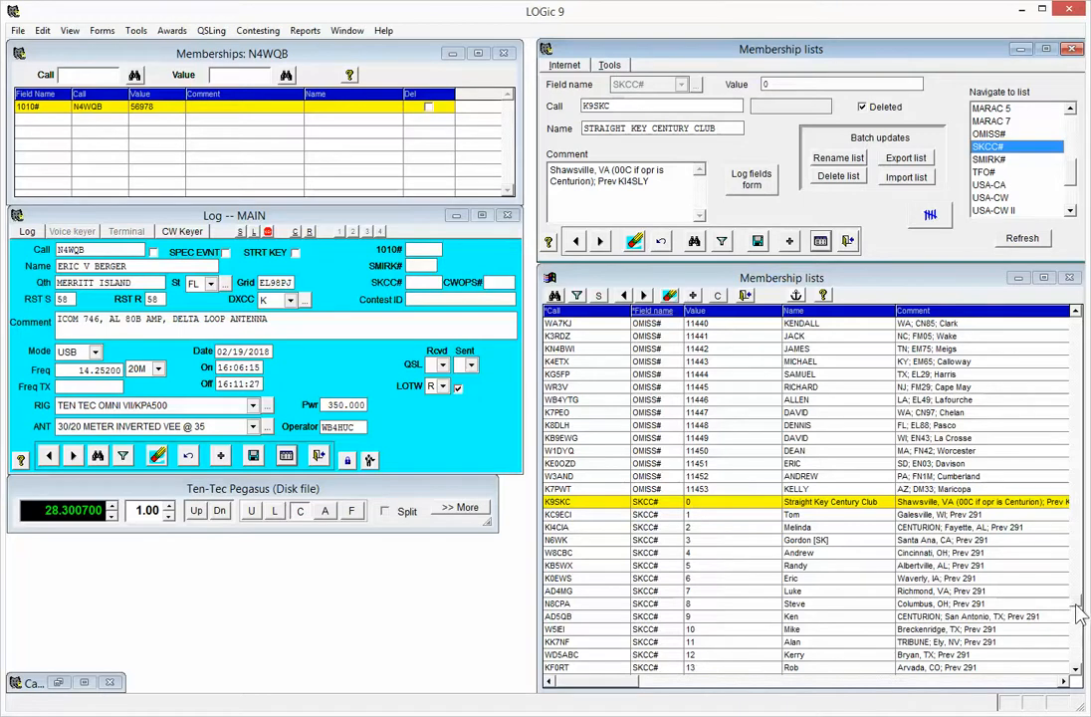
Step: Examine the end of the SKCC# entries, where the SMIRK# entries begin, for the highest SKCC# value
left_click_drag(1077, 600, 1078, 627)
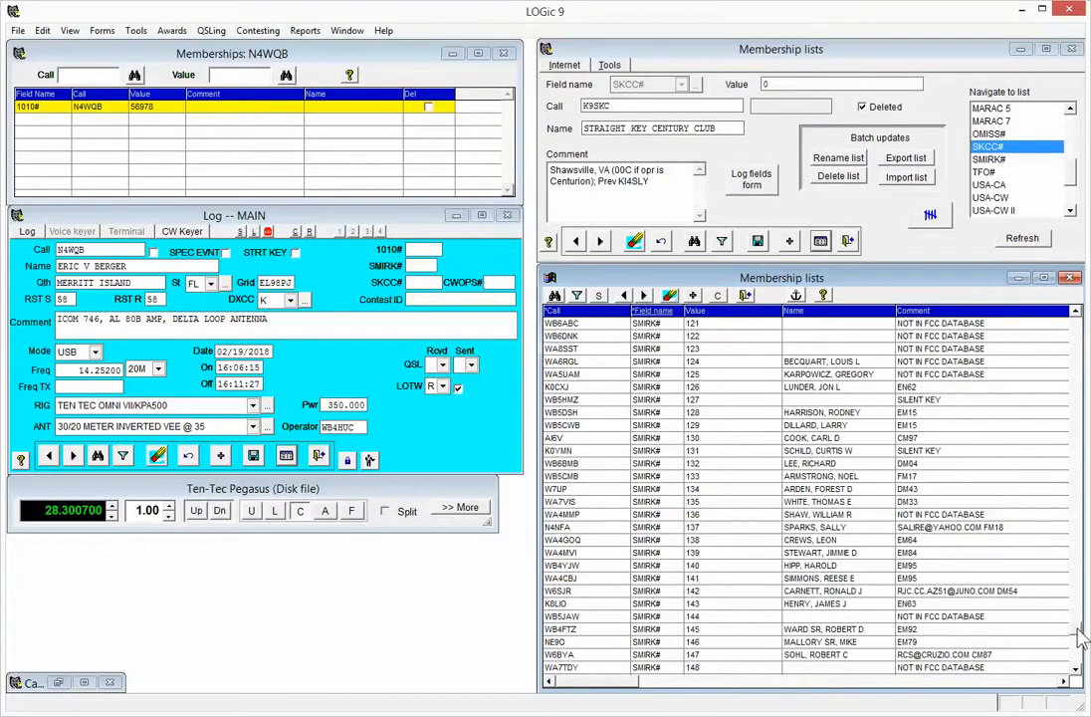
left_click(1074, 346)
left_click(1075, 356)
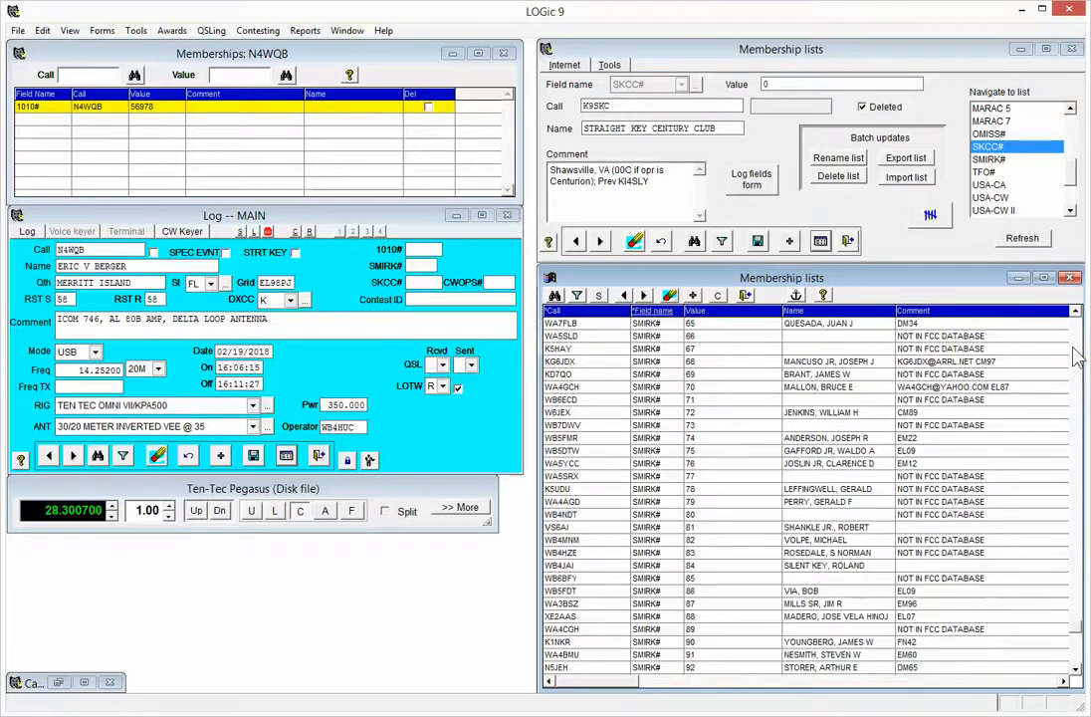
left_click(1075, 356)
left_click(1075, 356)
left_click(1076, 355)
left_click(1075, 355)
scroll(737, 467, "down", 11)
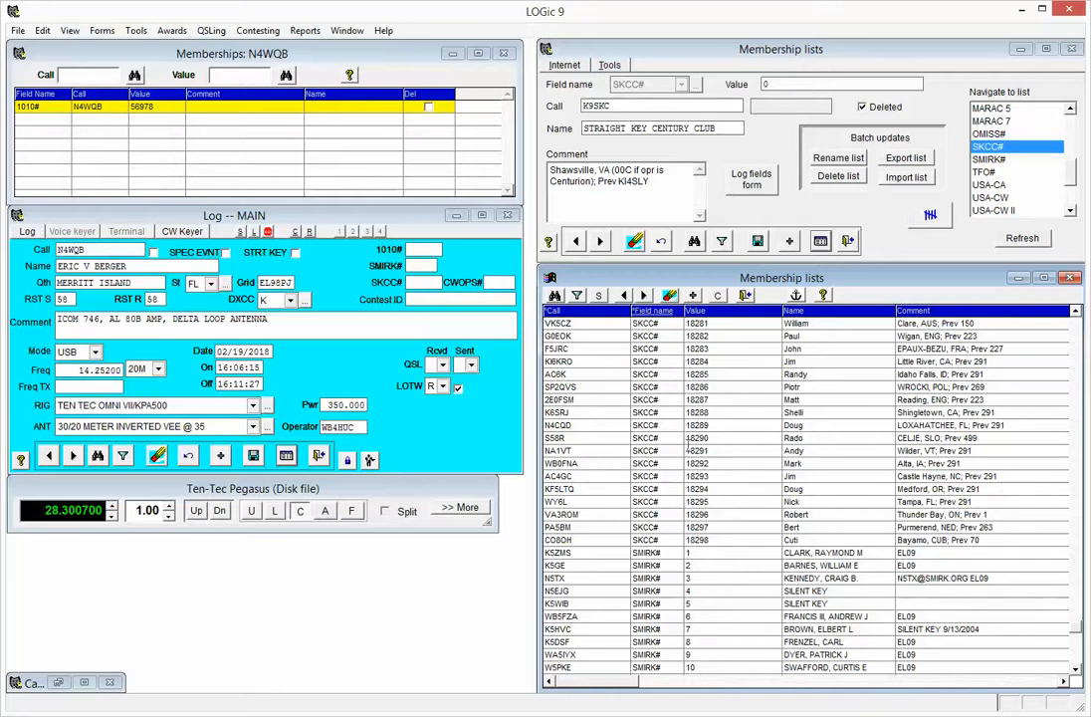
left_click(564, 65)
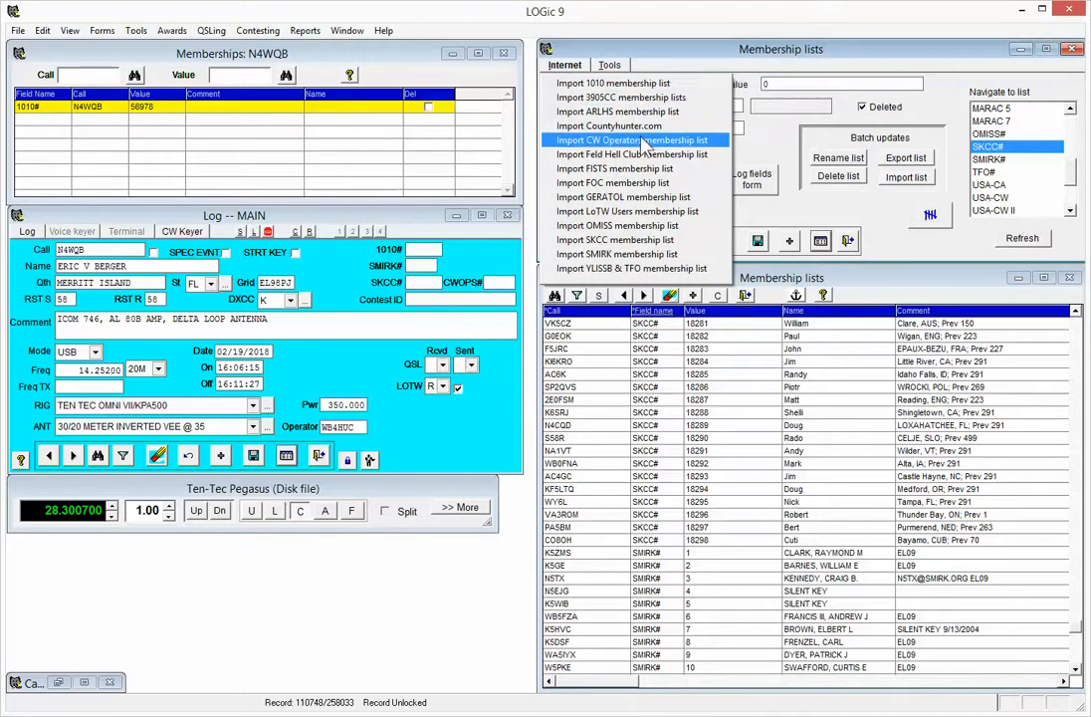
left_click(619, 241)
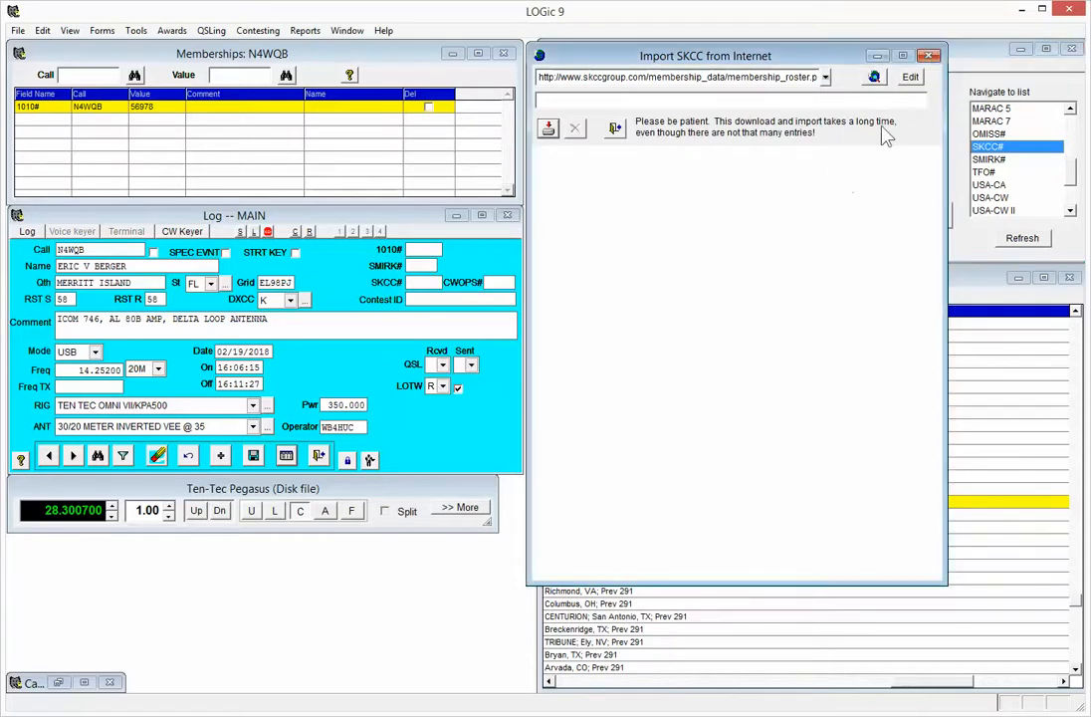
left_click(929, 55)
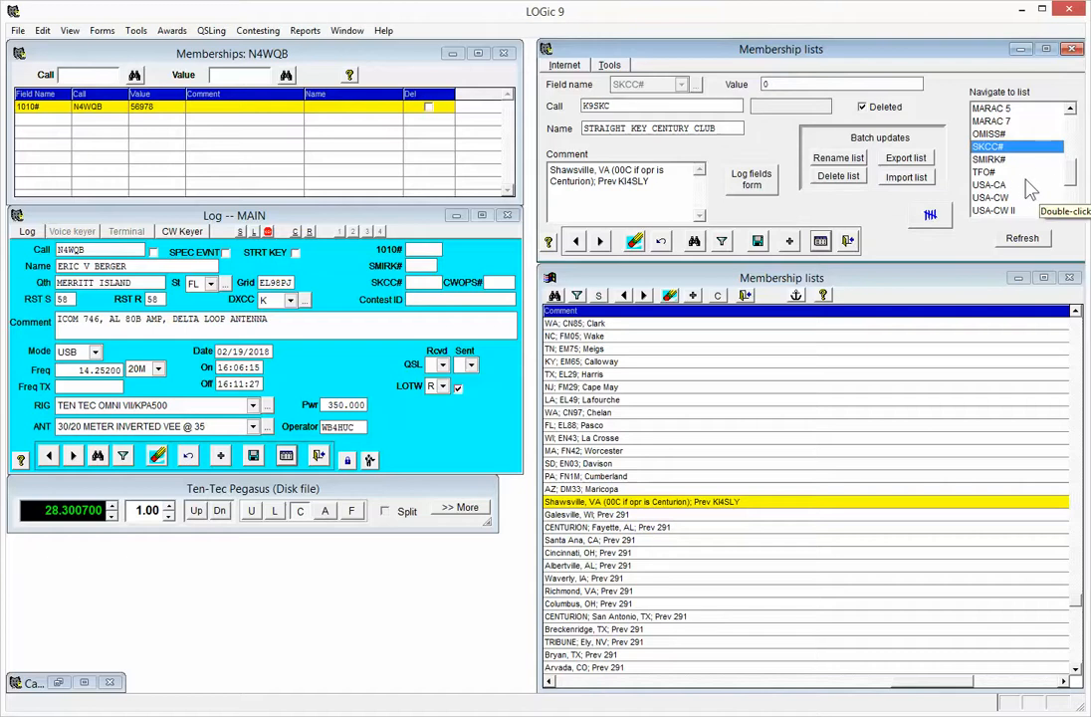
Step: Review the names of the available membership lists again, from 1010# through the USA-CW lists
left_click(1070, 109)
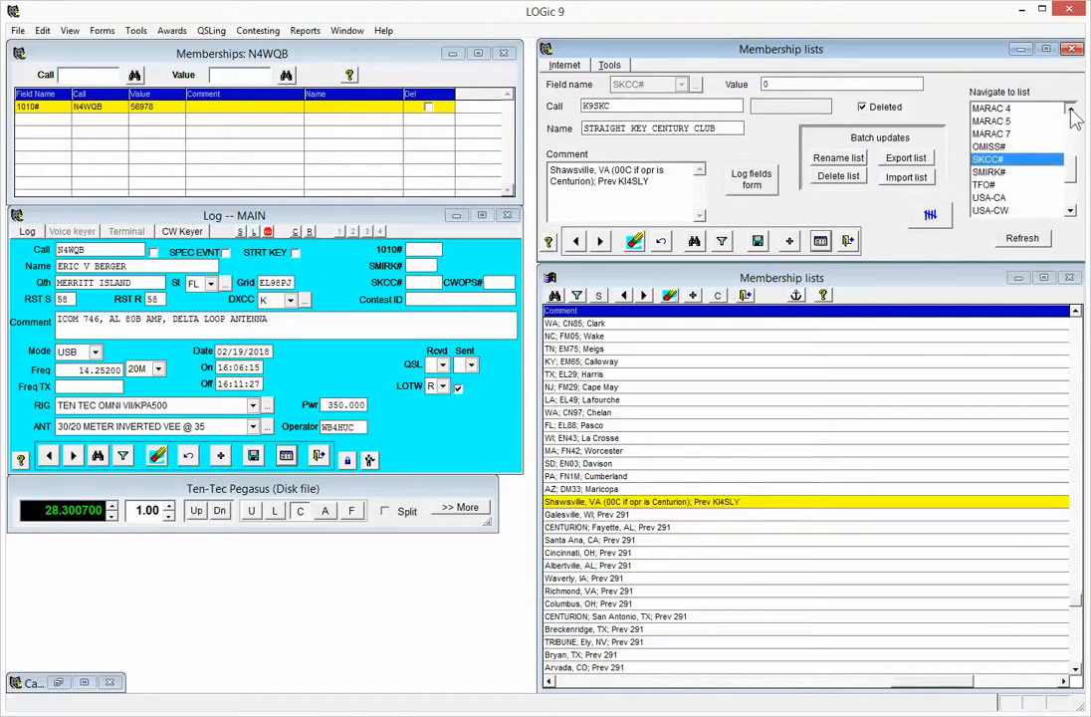
left_click(1070, 109)
left_click(1071, 109)
left_click(1070, 110)
left_click(1071, 110)
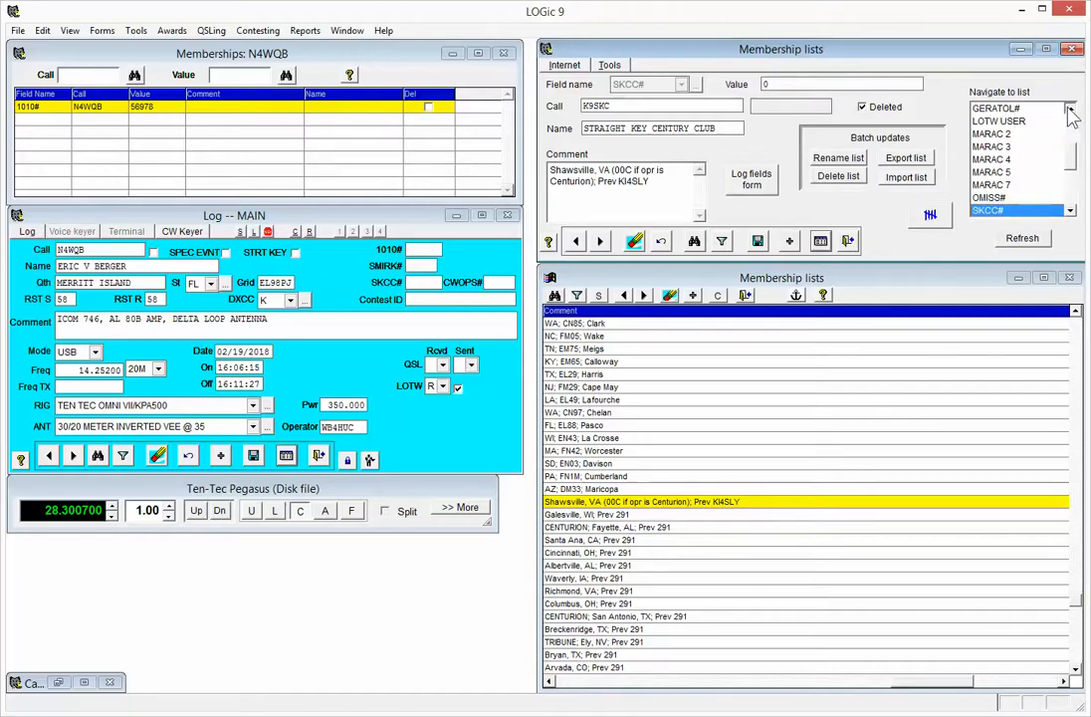
left_click(1070, 110)
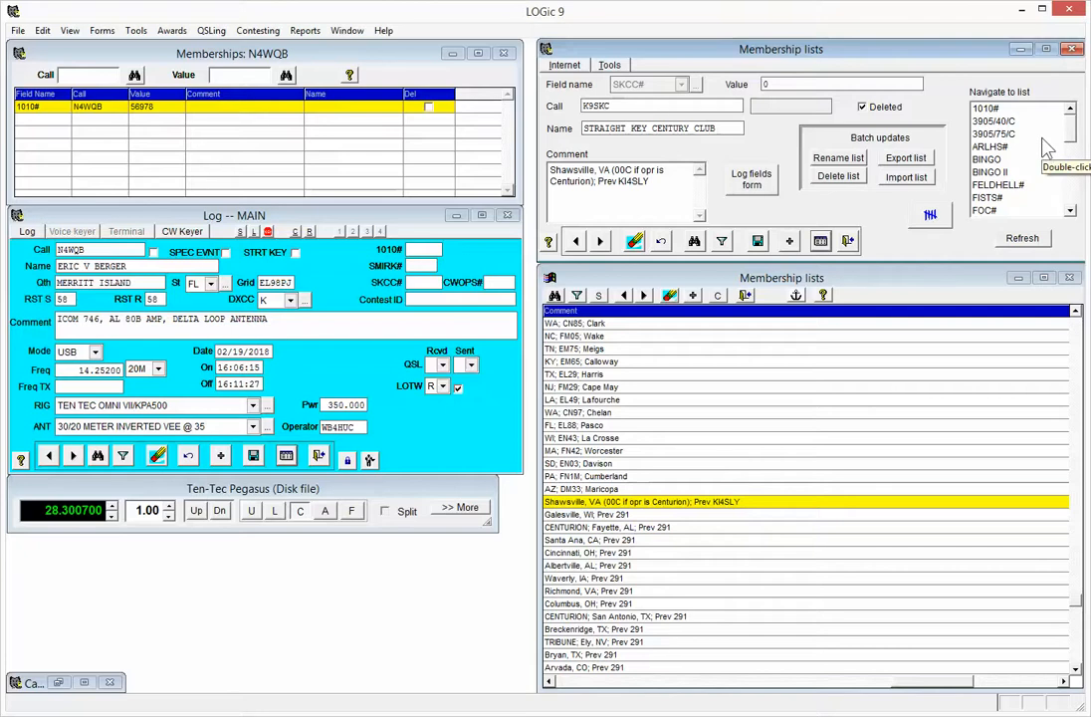
scroll(1045, 147, "down", 1)
scroll(1046, 148, "down", 1)
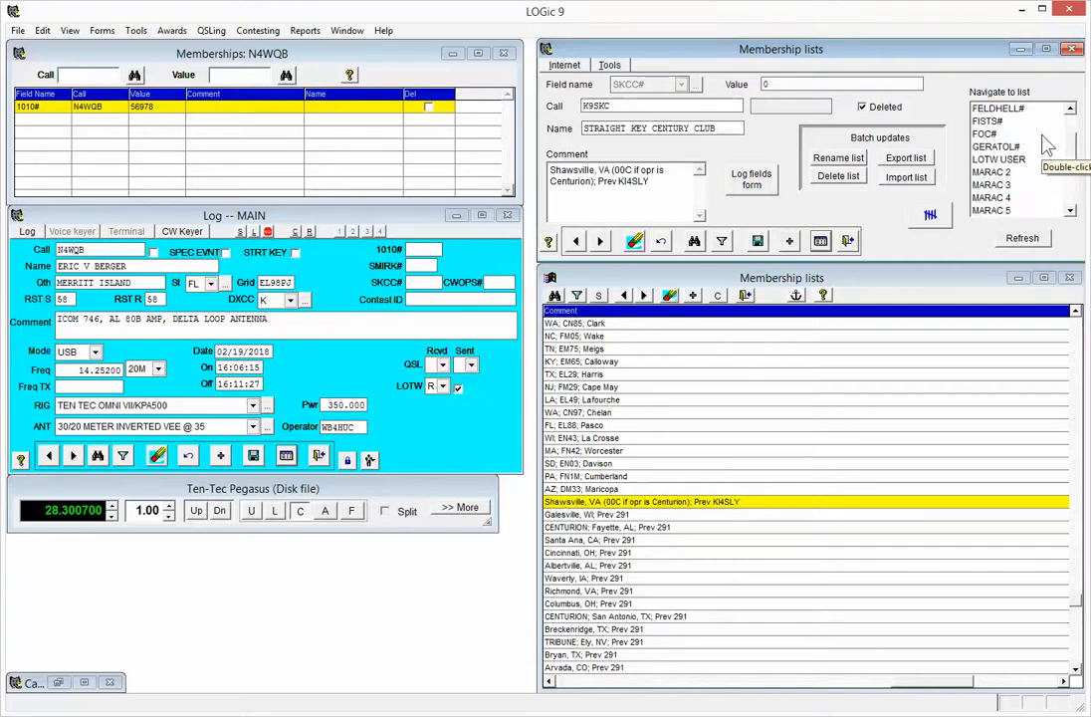
scroll(1045, 147, "down", 5)
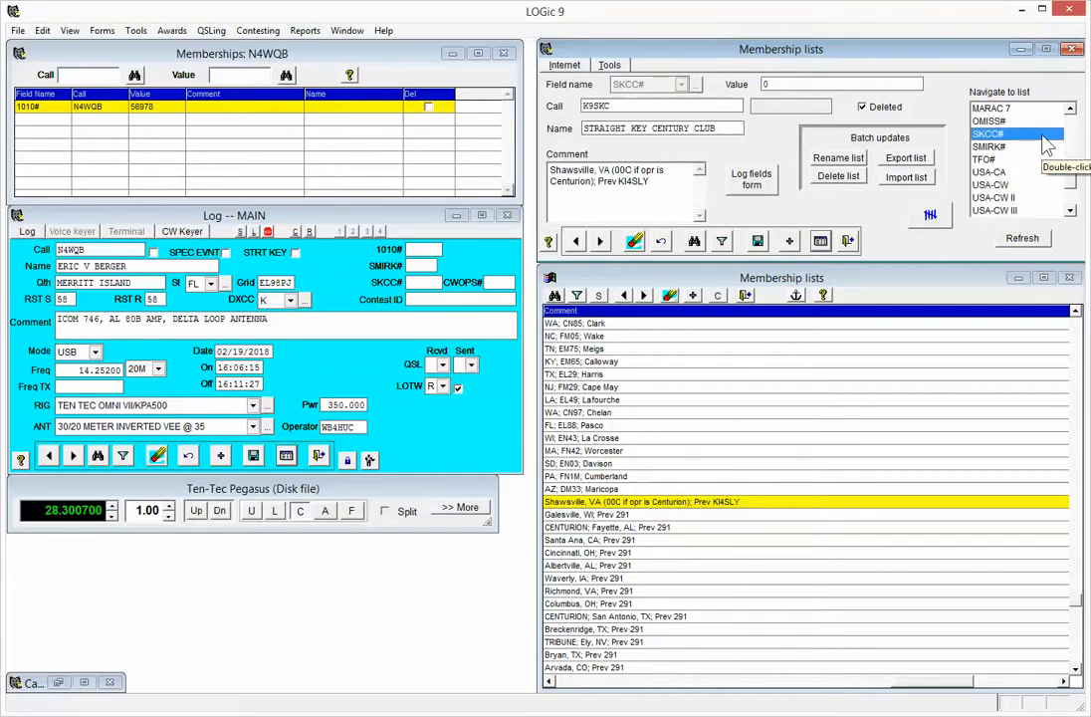
scroll(1037, 148, "up", 2)
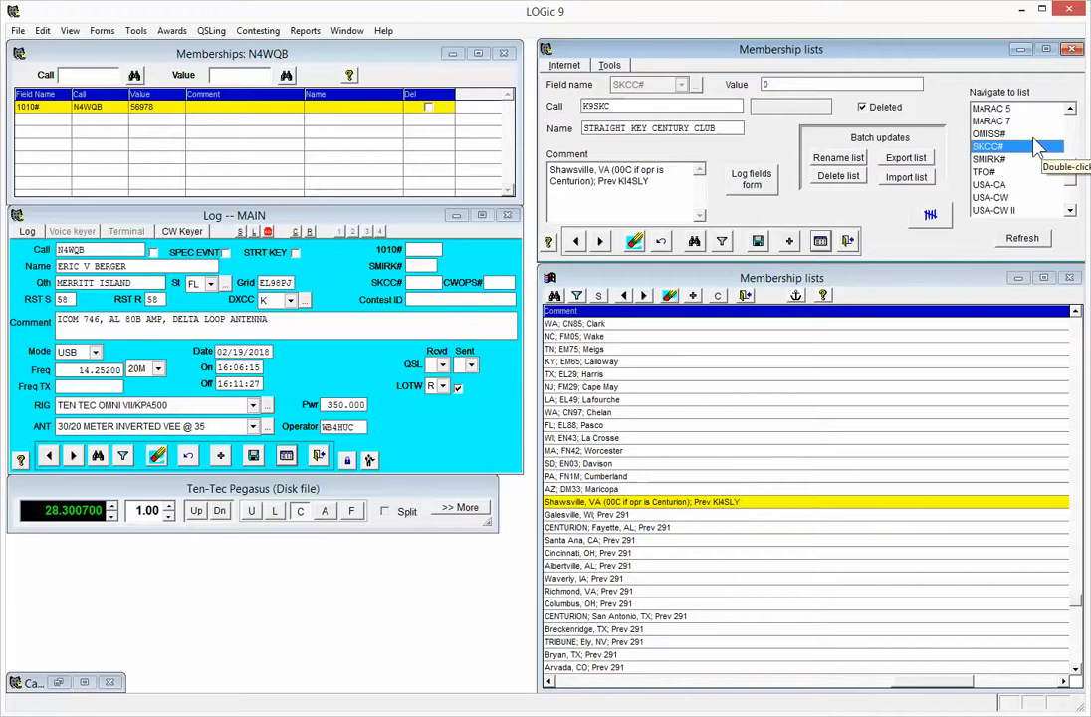
scroll(1035, 149, "up", 2)
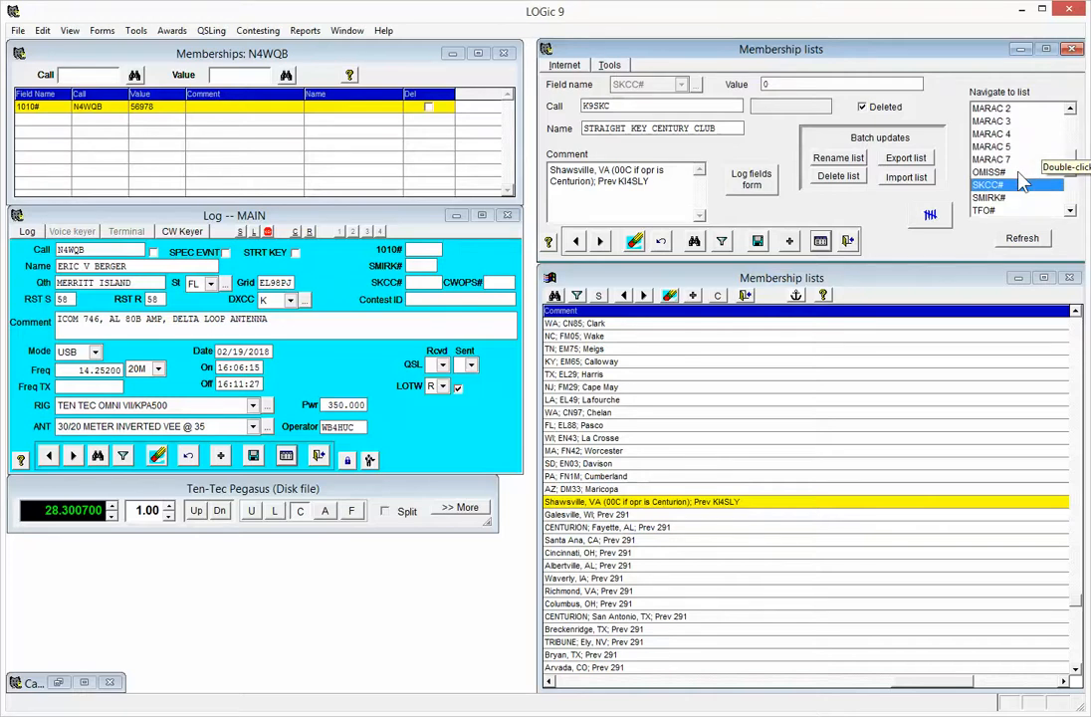
scroll(1022, 183, "up", 2)
scroll(1022, 182, "down", 1)
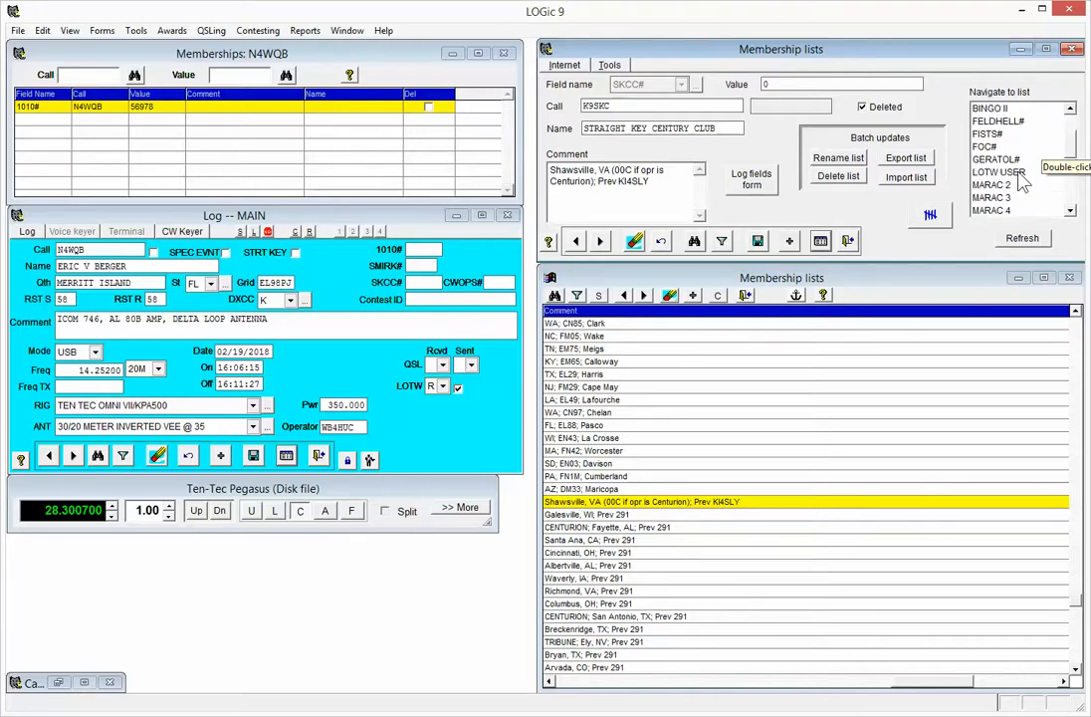
scroll(1023, 183, "up", 2)
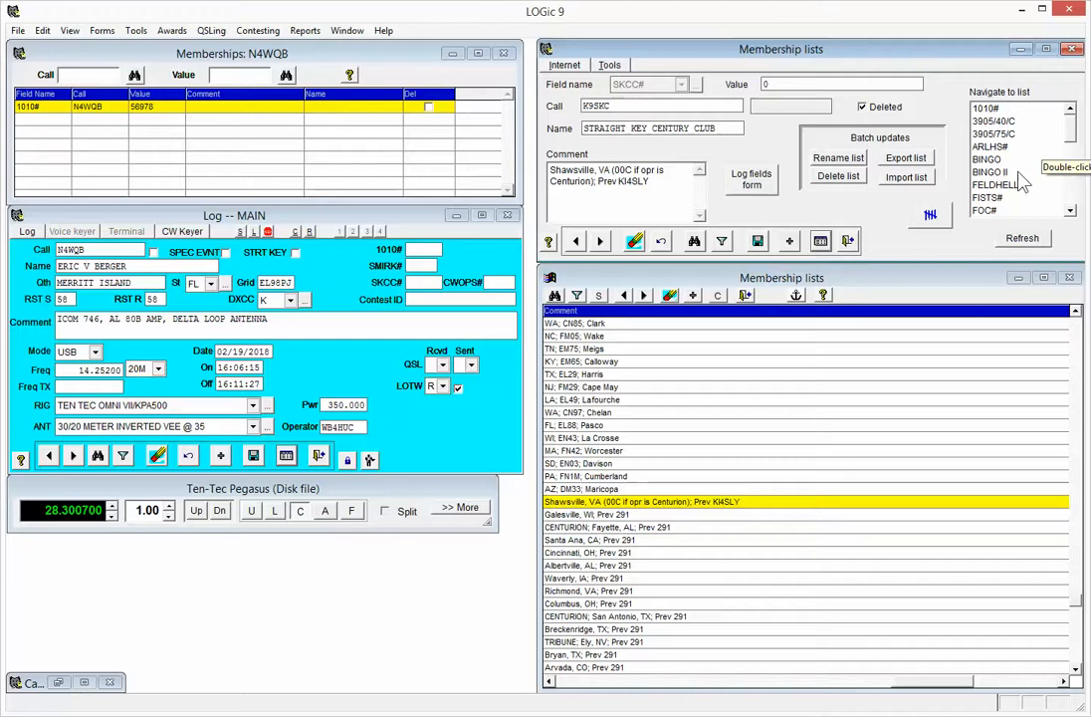
scroll(1022, 182, "down", 4)
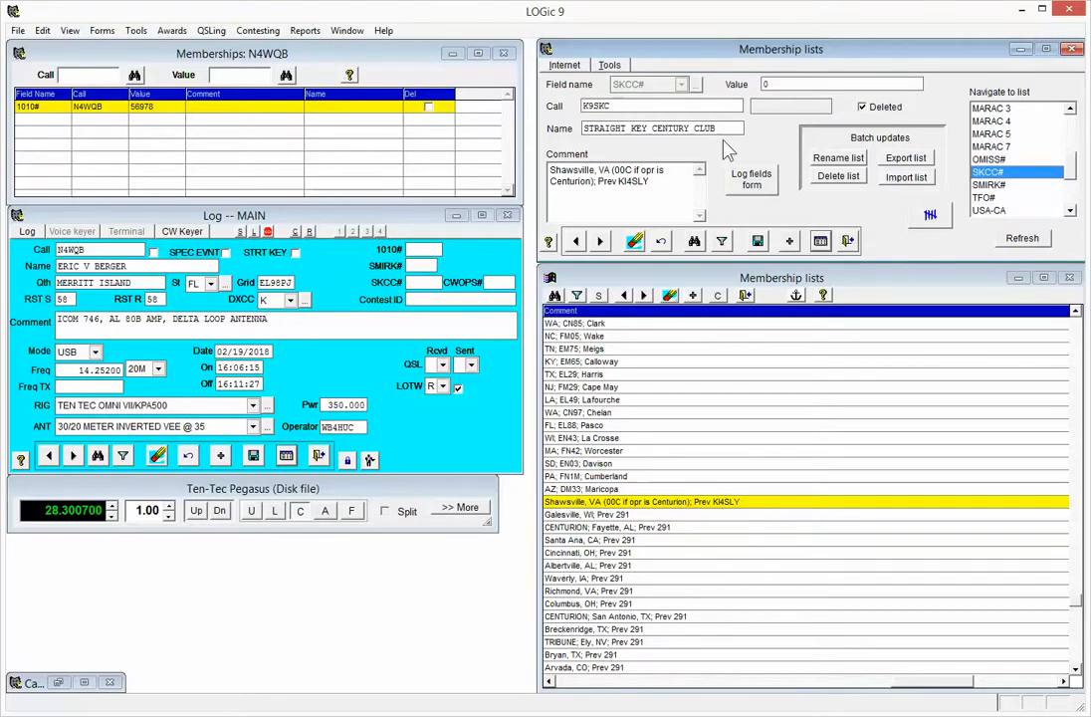
Step: Import the SKCC membership list from the Internet, acknowledge its completion and close the import window
left_click(567, 66)
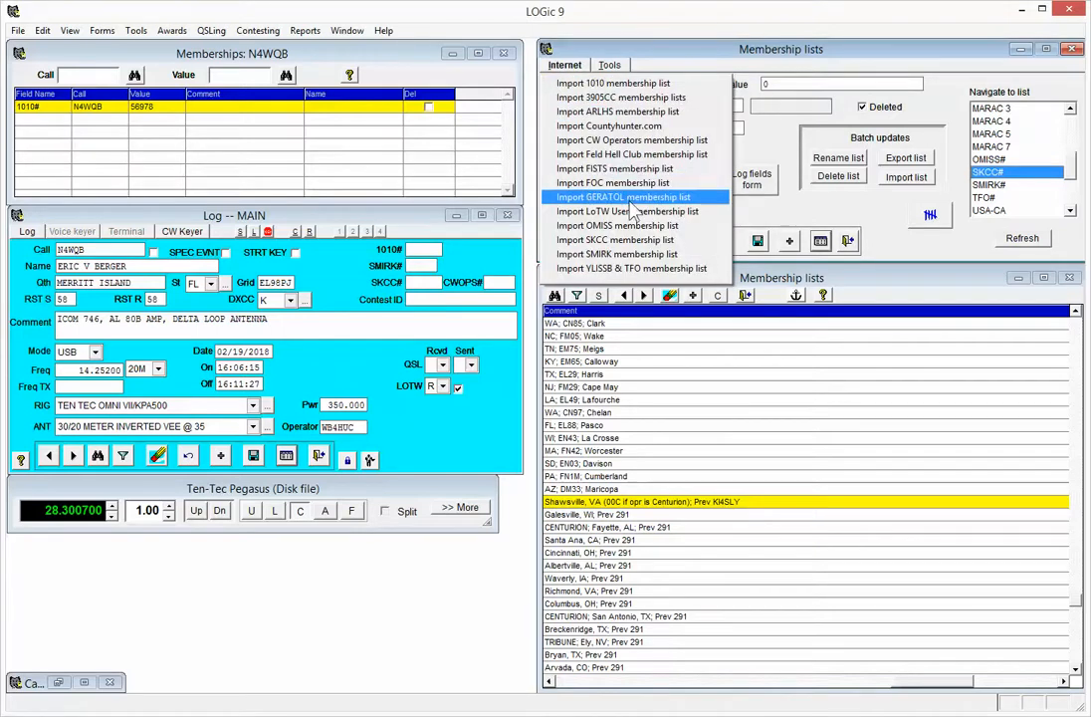
left_click(618, 241)
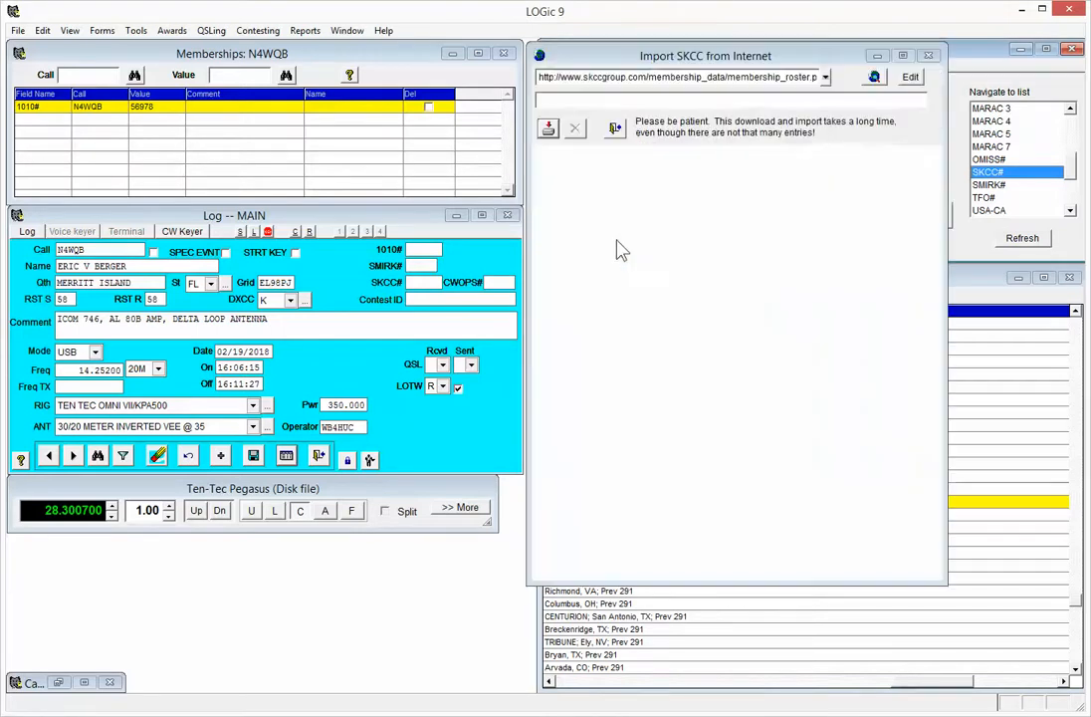
left_click(550, 130)
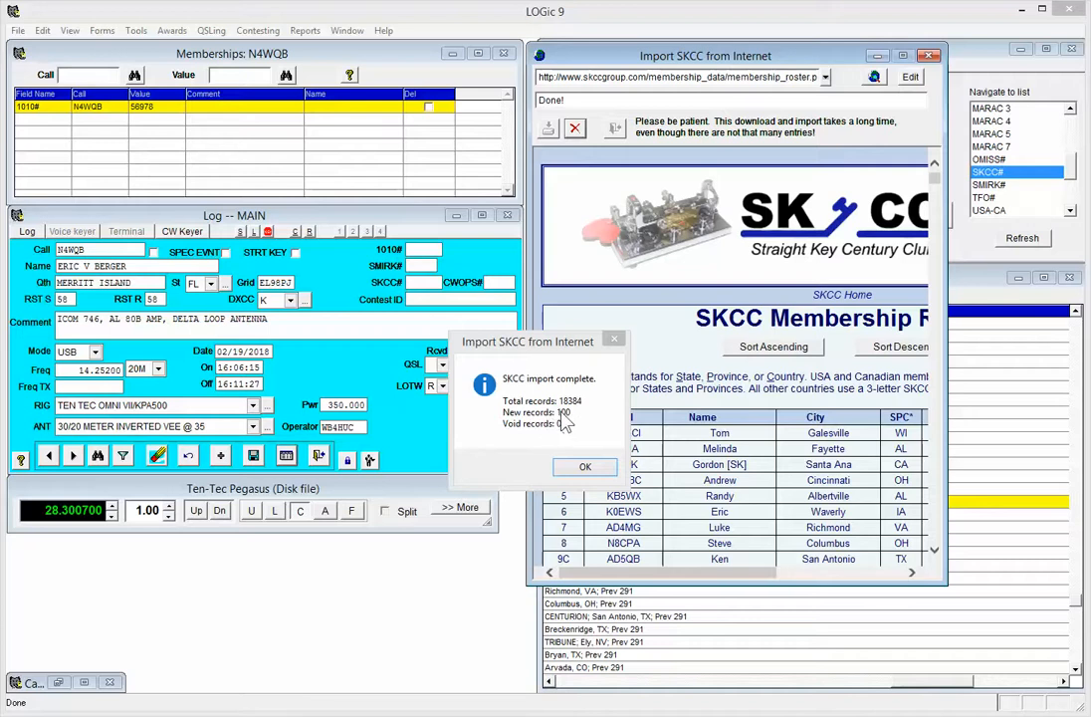
left_click(585, 468)
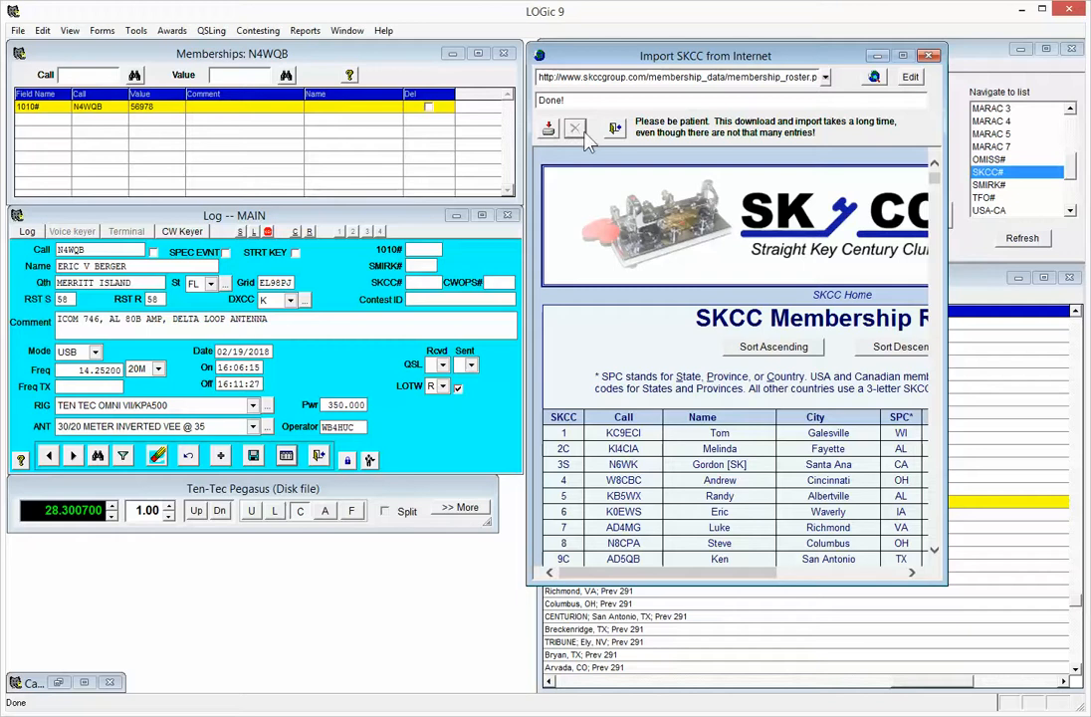
left_click(615, 129)
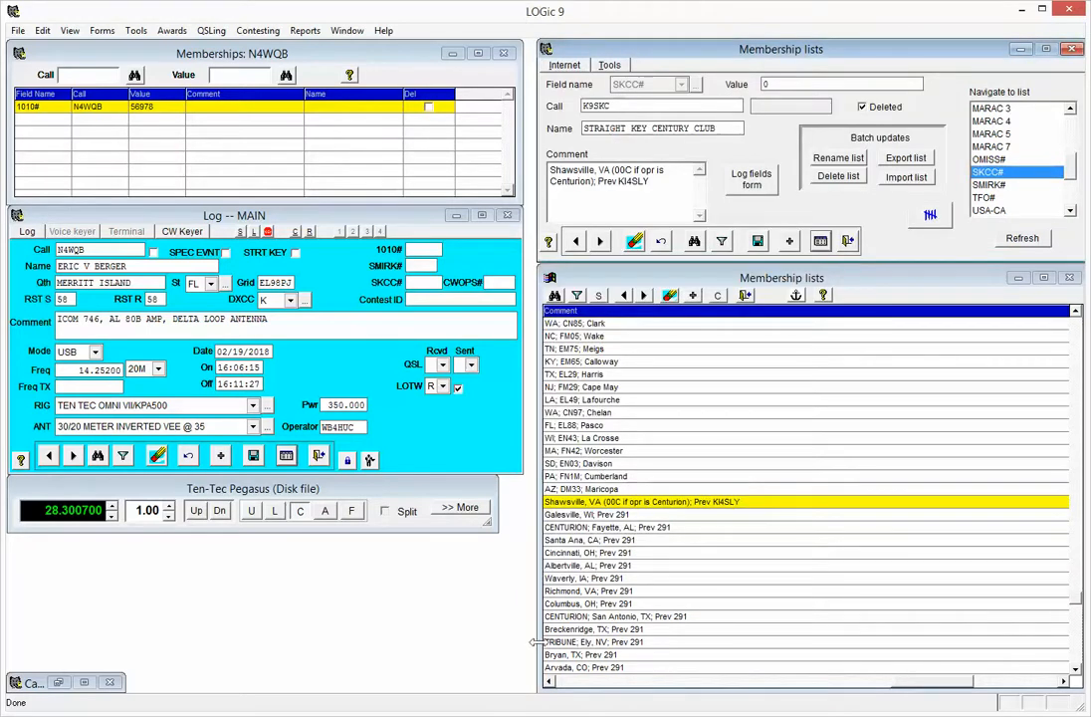
Step: Find the SKCC# record with value 18298 and examine the entries after it up to the end of the SKCC# list
left_click(561, 683)
left_click(560, 683)
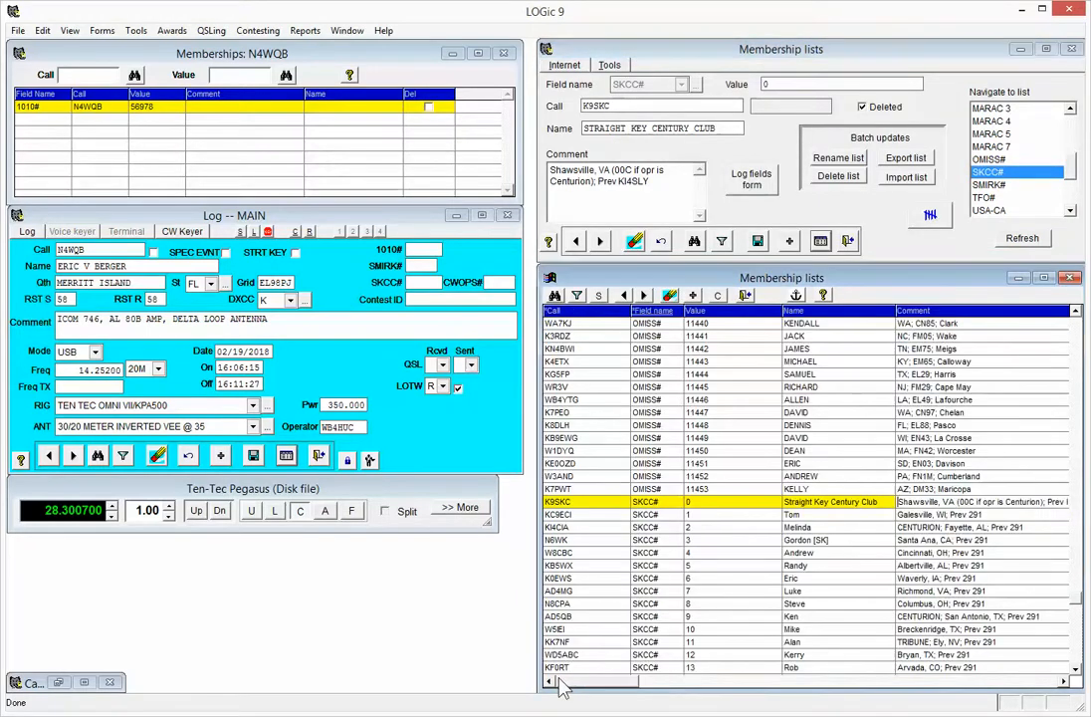
left_click(554, 295)
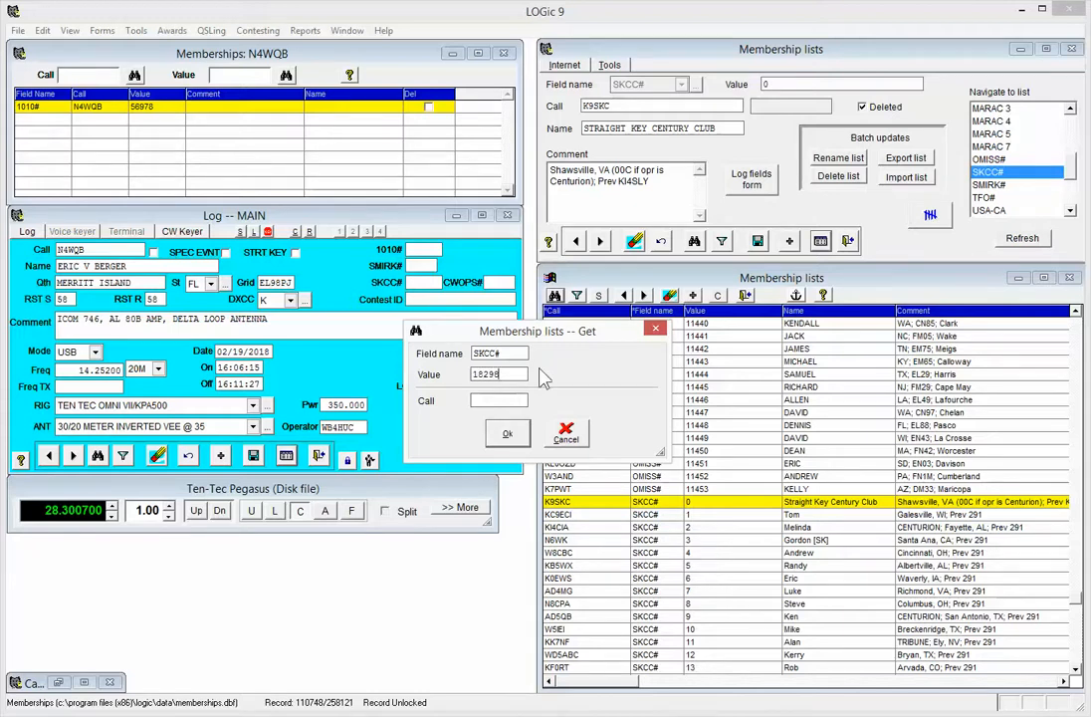
left_click(507, 433)
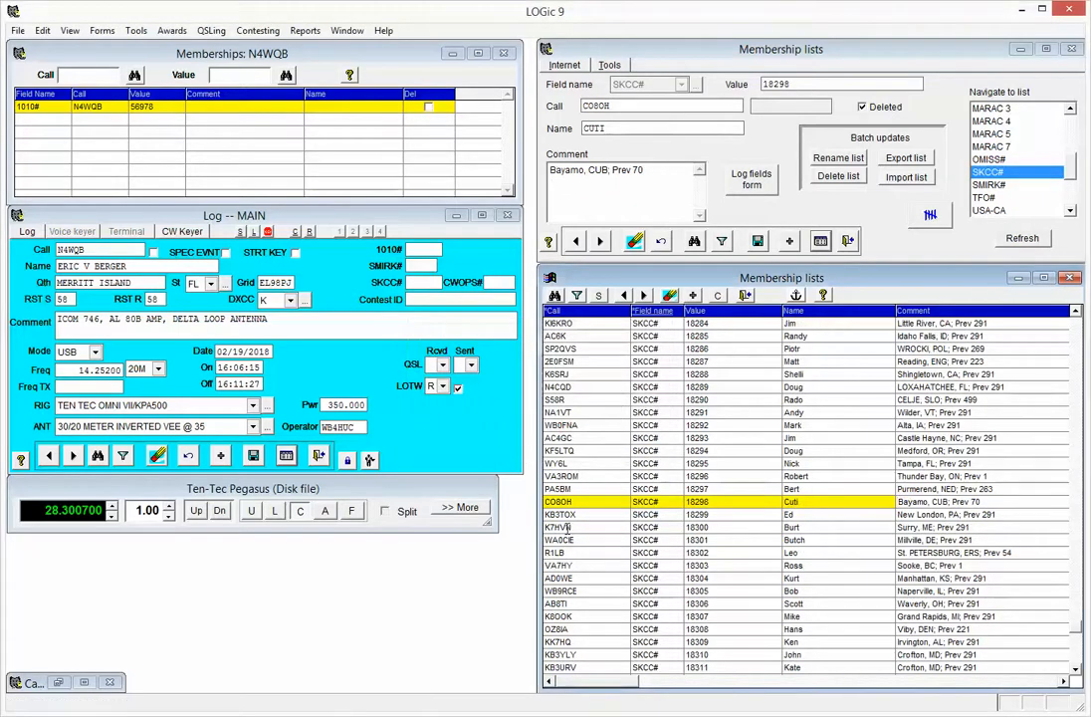
scroll(743, 523, "down", 3)
scroll(744, 523, "down", 17)
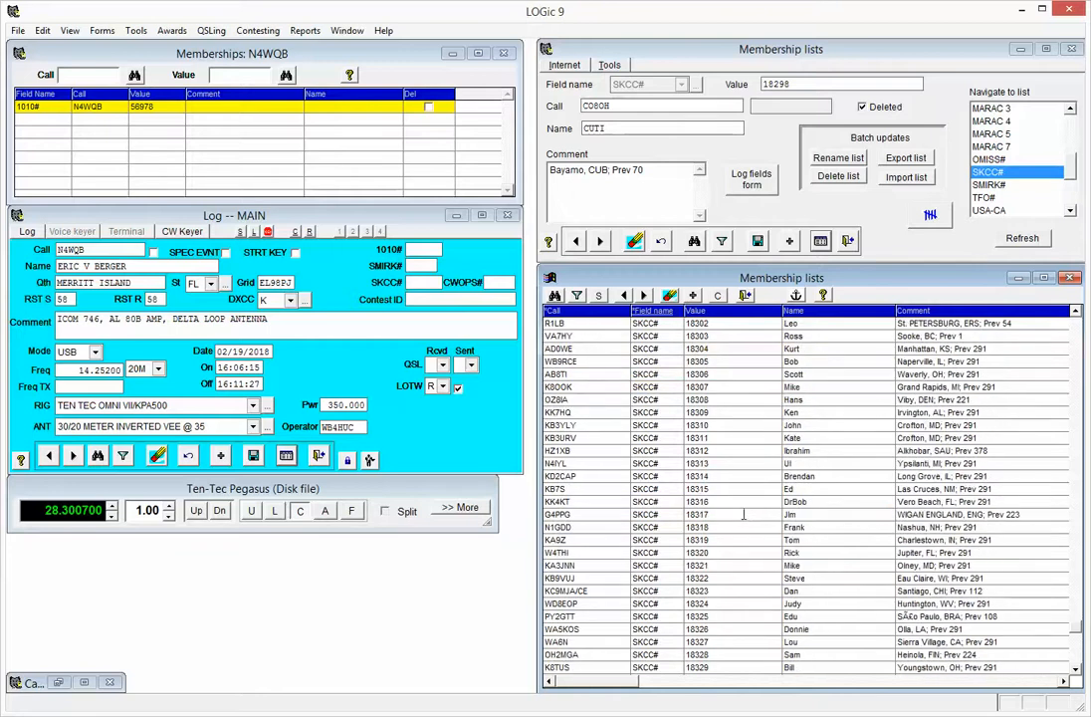
scroll(744, 501, "down", 17)
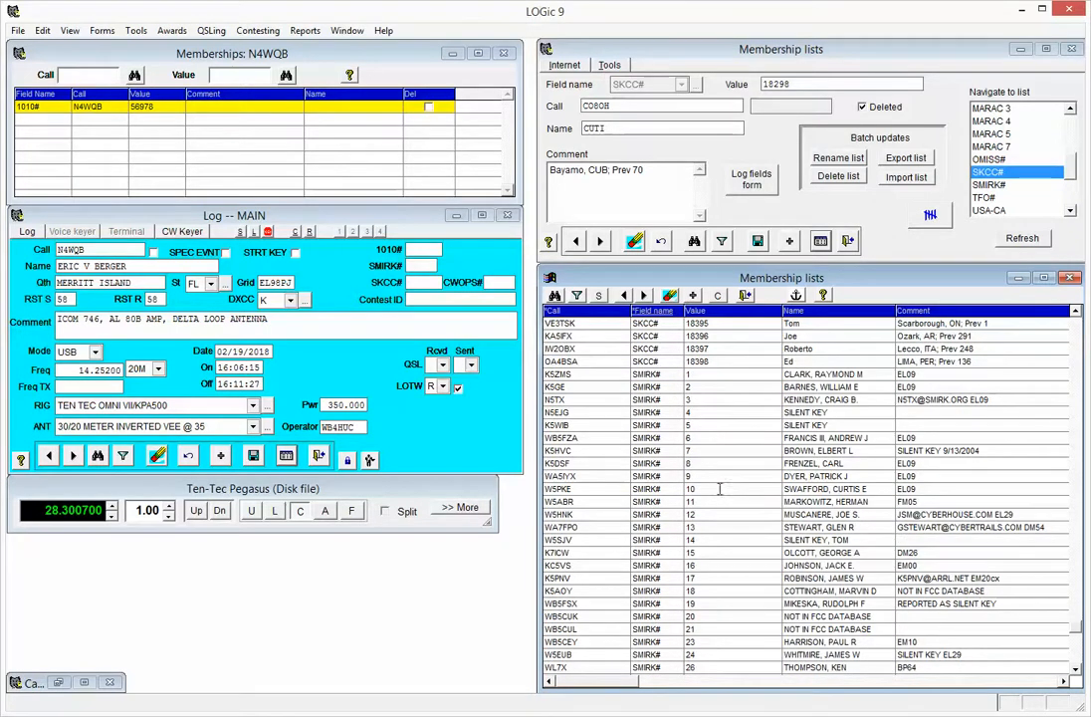
scroll(724, 511, "up", 20)
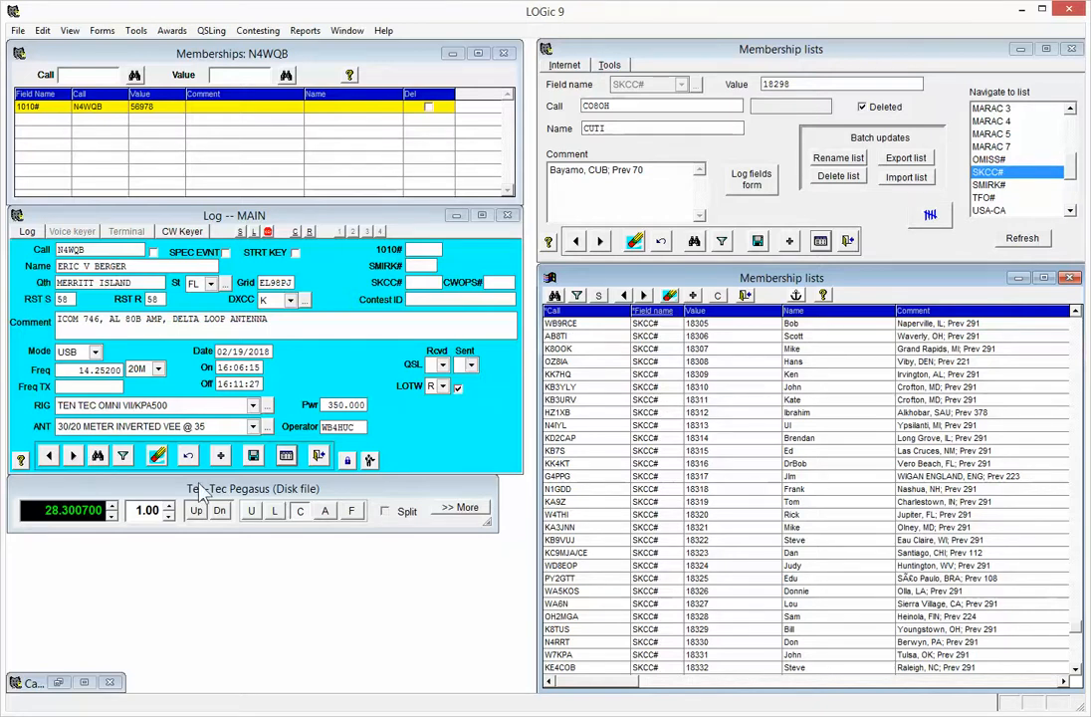
left_click(221, 457)
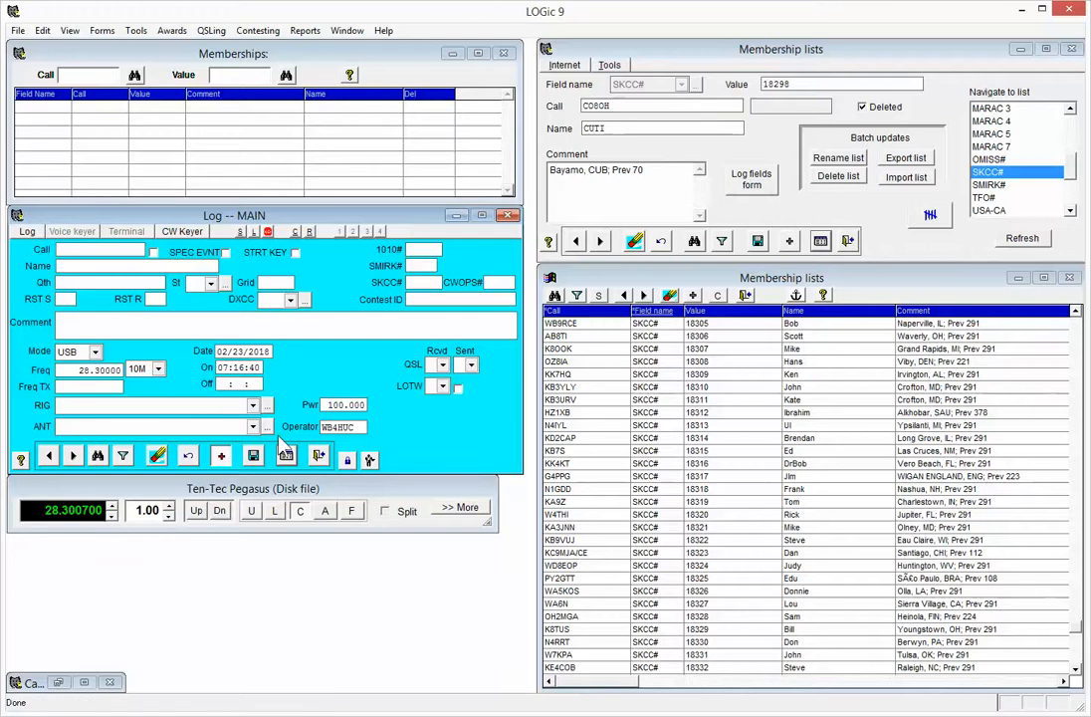
left_click(156, 458)
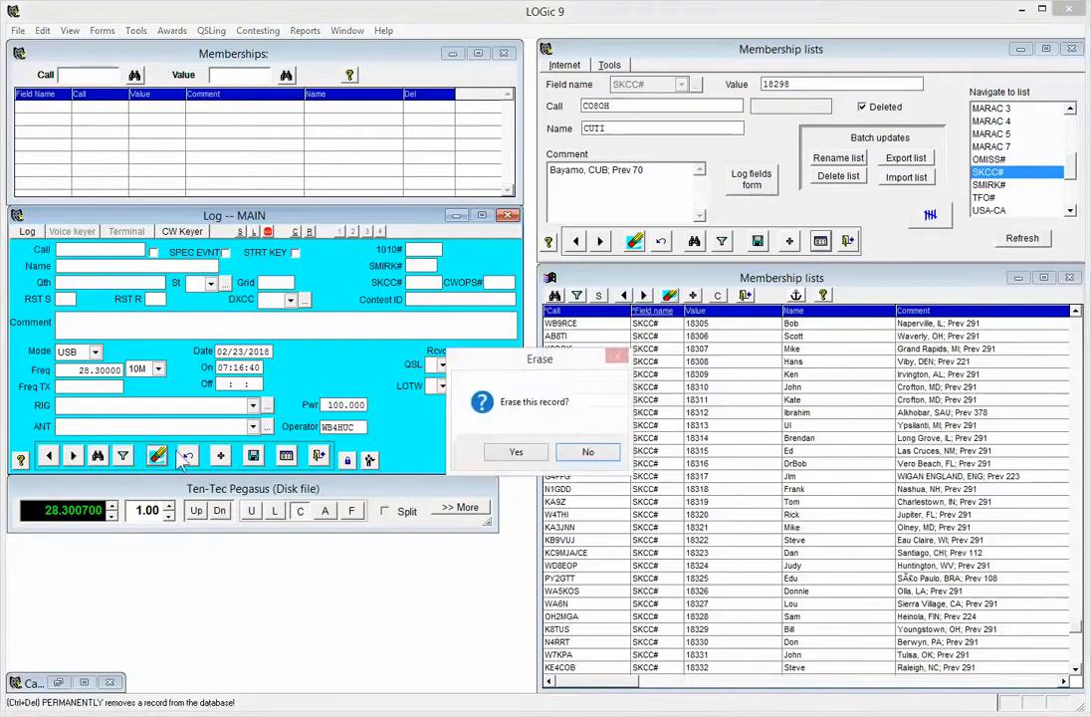
left_click(513, 454)
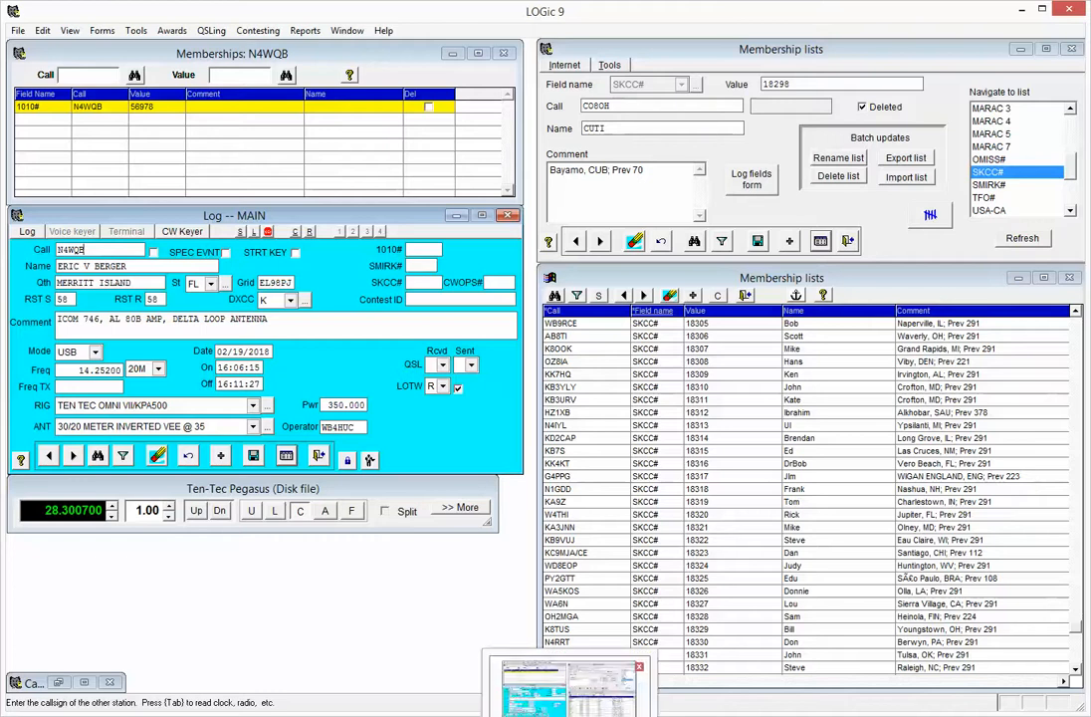
left_click(368, 714)
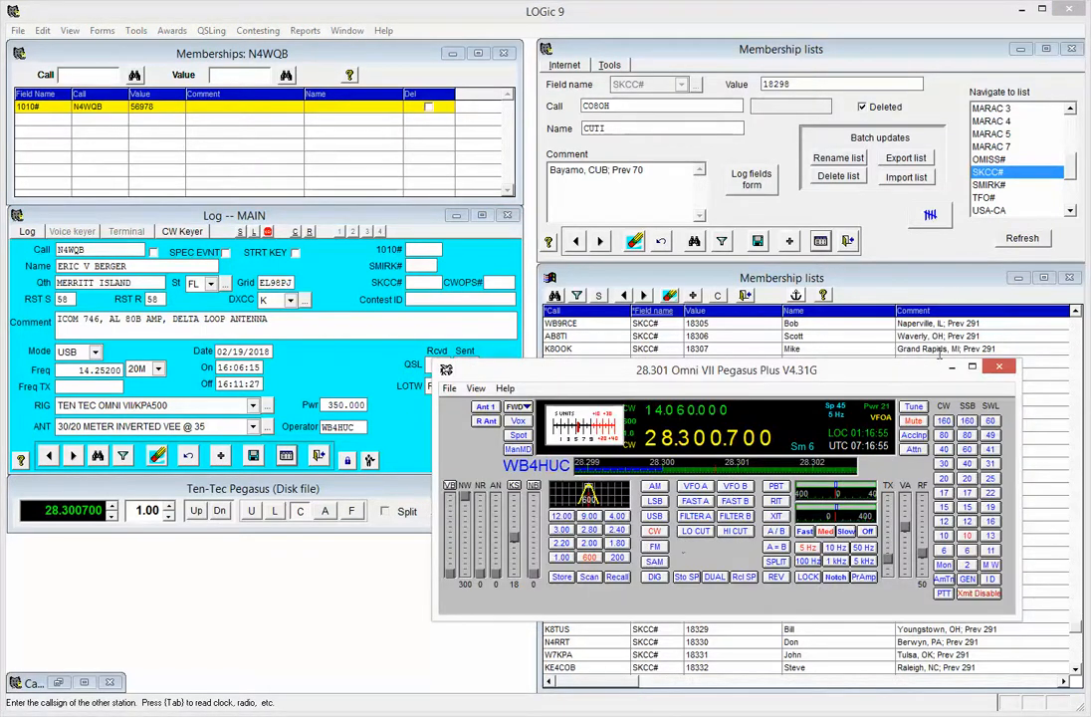
left_click(999, 368)
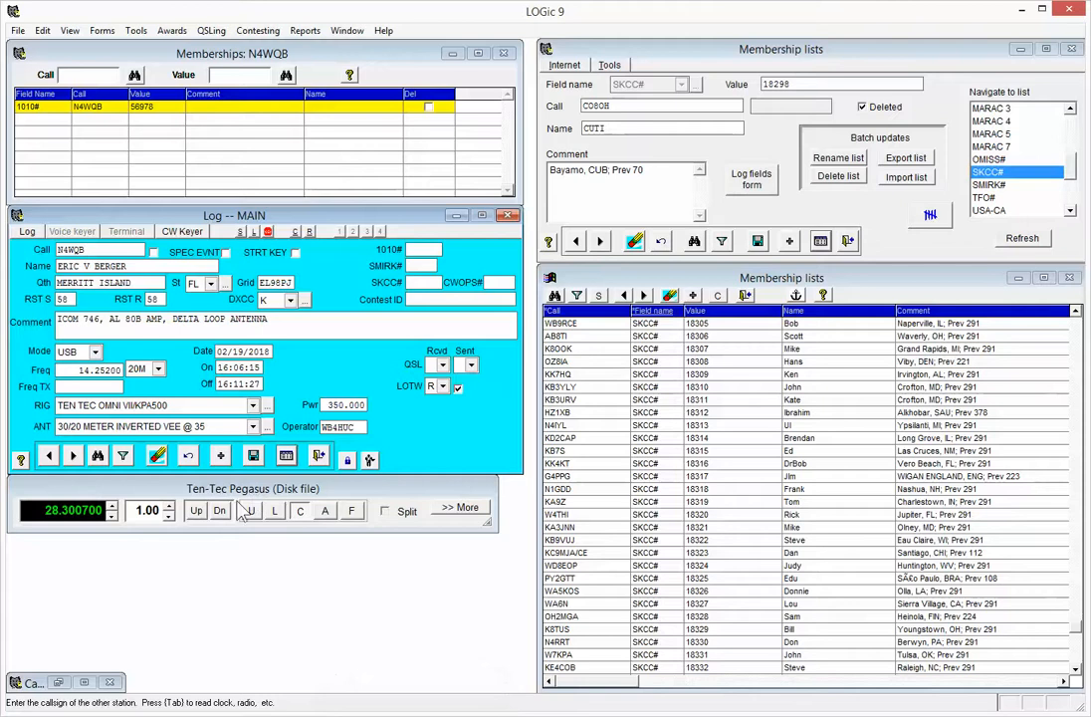
Step: Start a new log entry for call AB8TI and let the lookup fill in its details and SKCC number
left_click(221, 456)
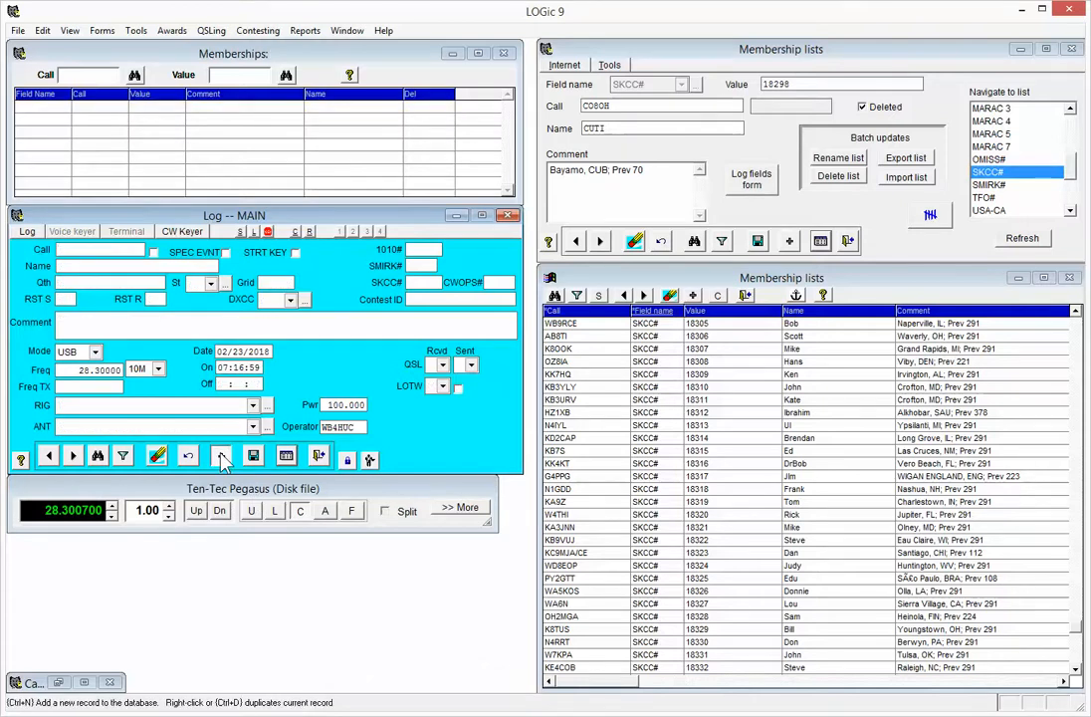
type("AB8TI")
key("Tab")
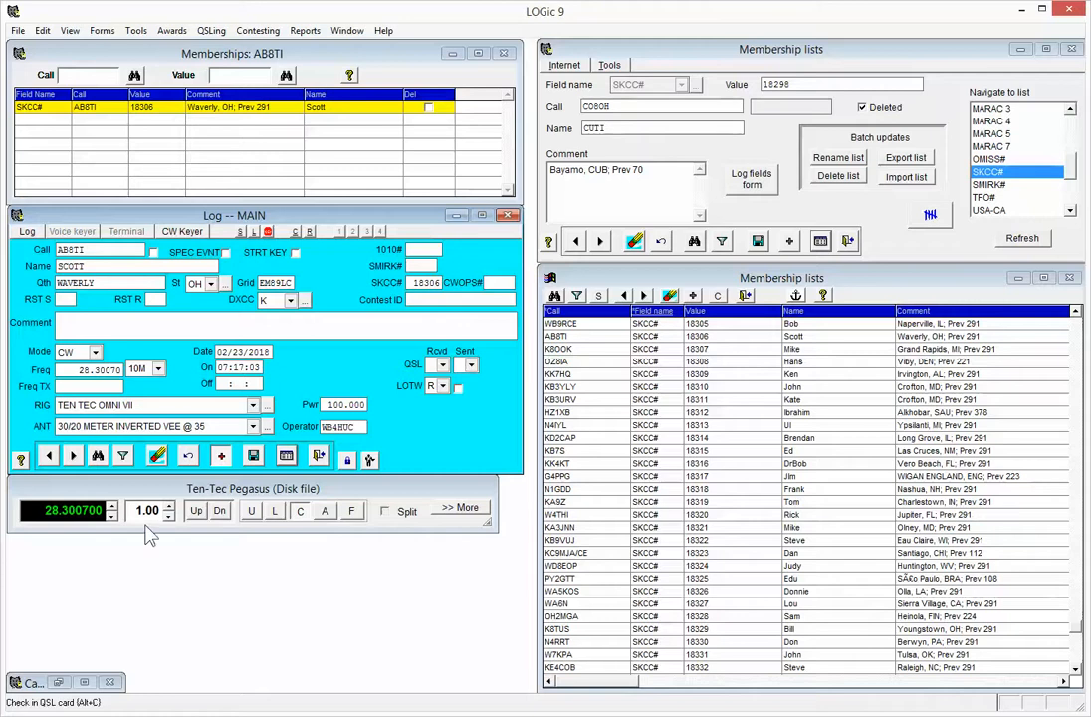
left_click(158, 457)
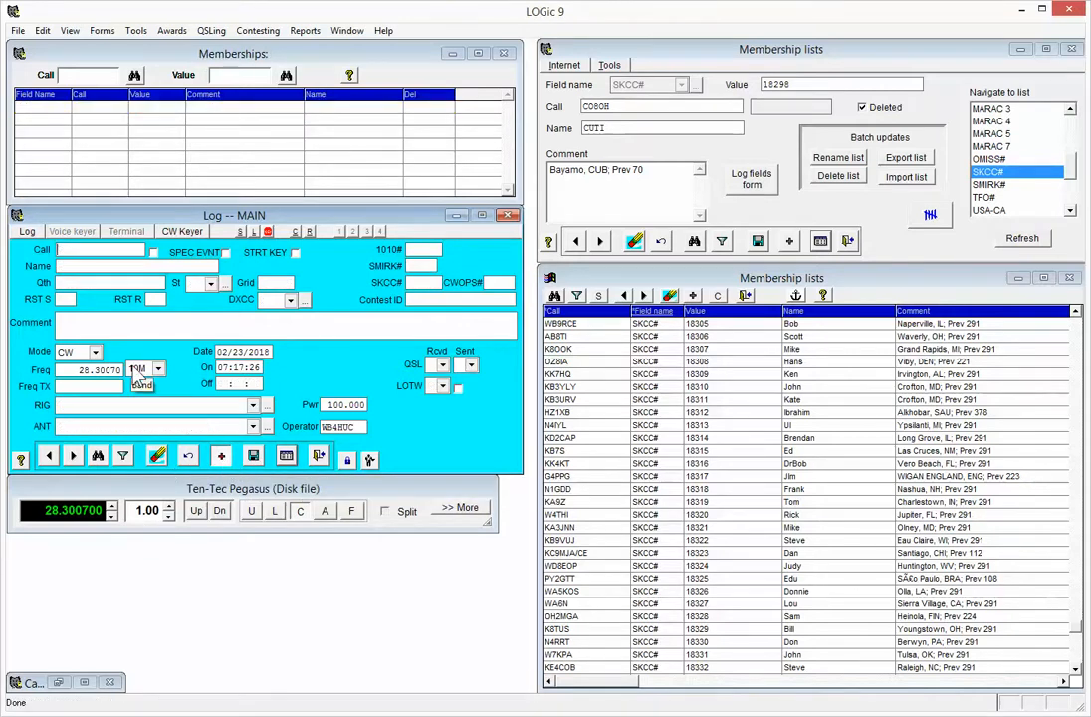
type("WB4HUC")
key("Tab")
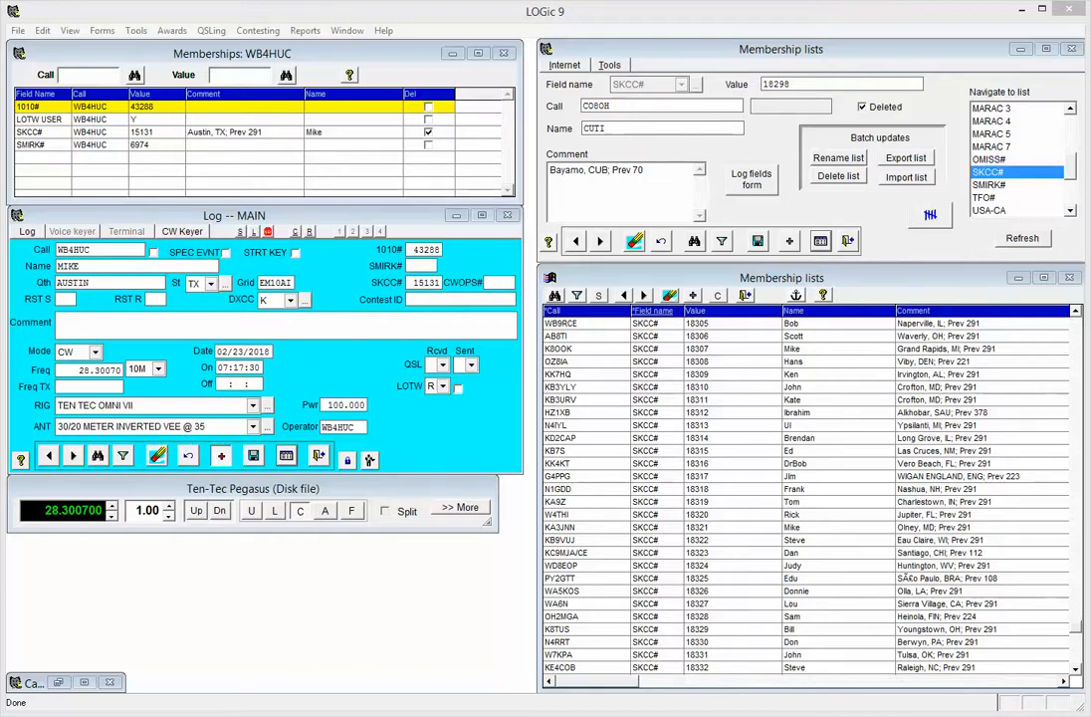
Step: Switch to Omni VII Pegasus Plus, change the radio to the 6 m band and dismiss its window
left_click(371, 715)
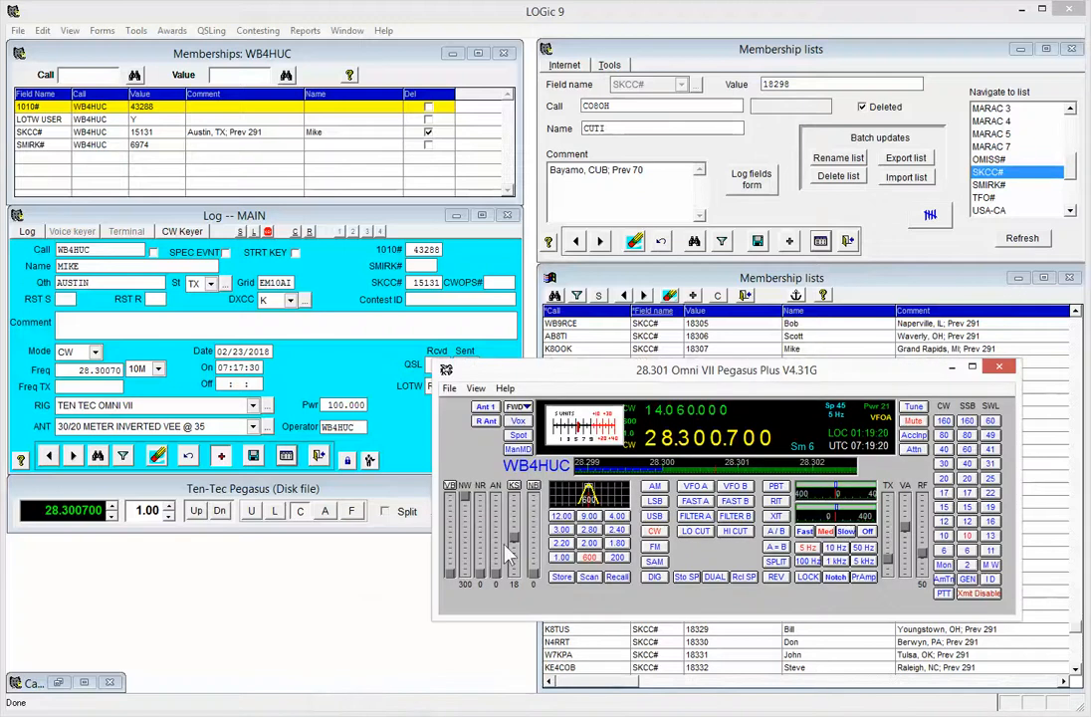
left_click(966, 551)
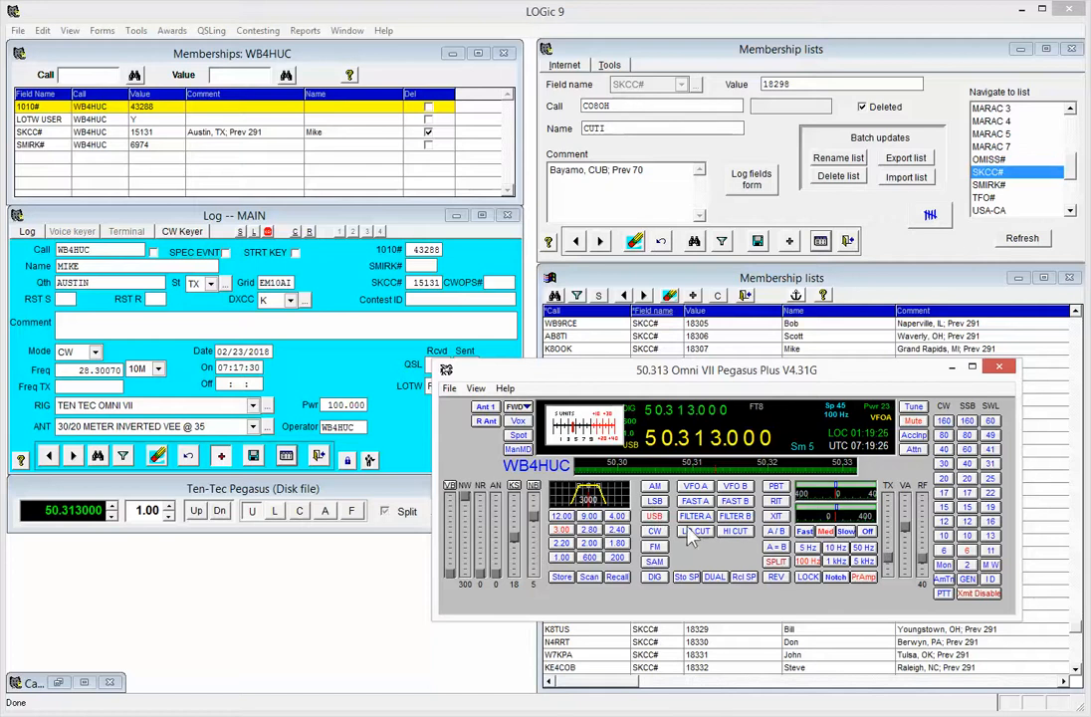
left_click(999, 366)
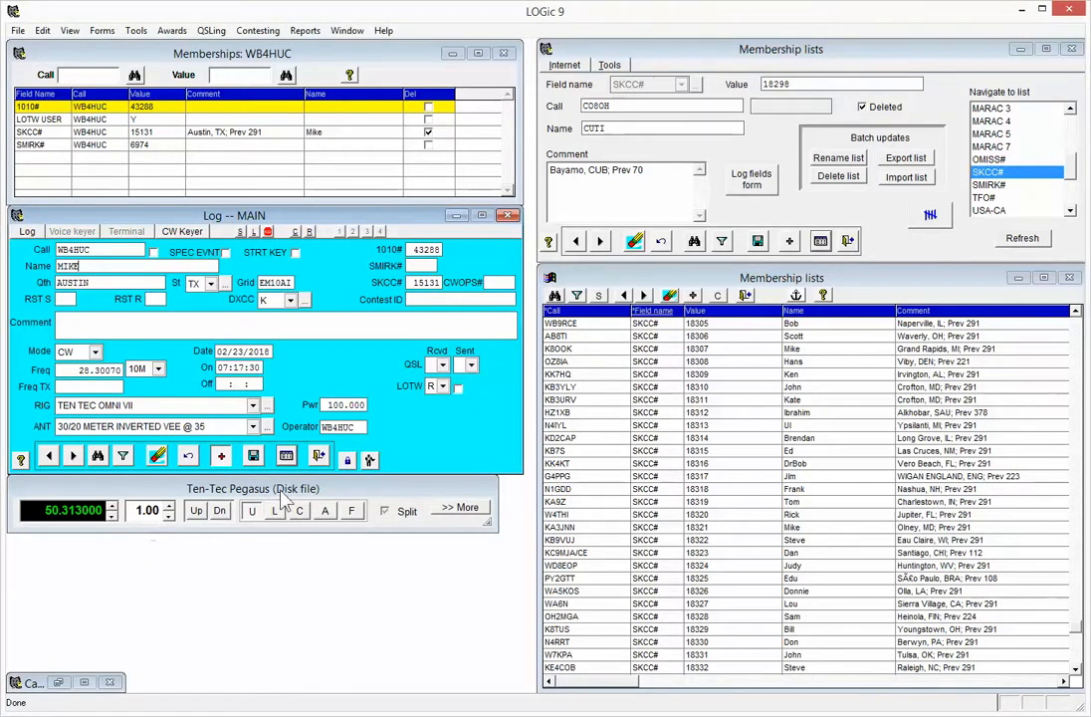
left_click(222, 458)
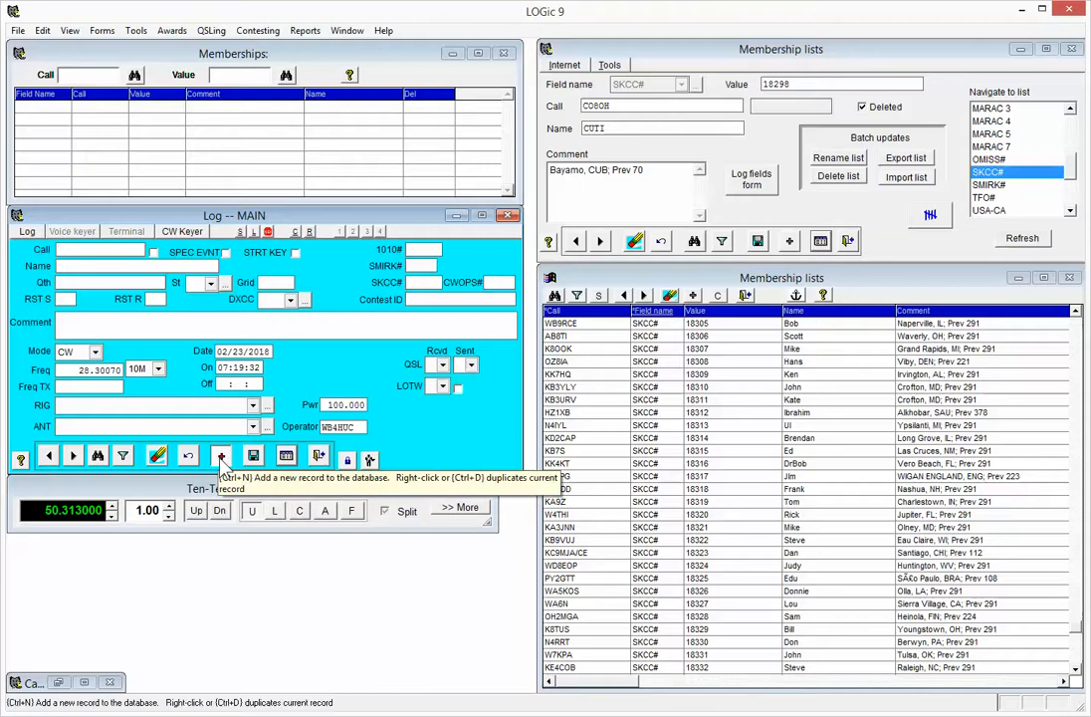
type("WB4HU")
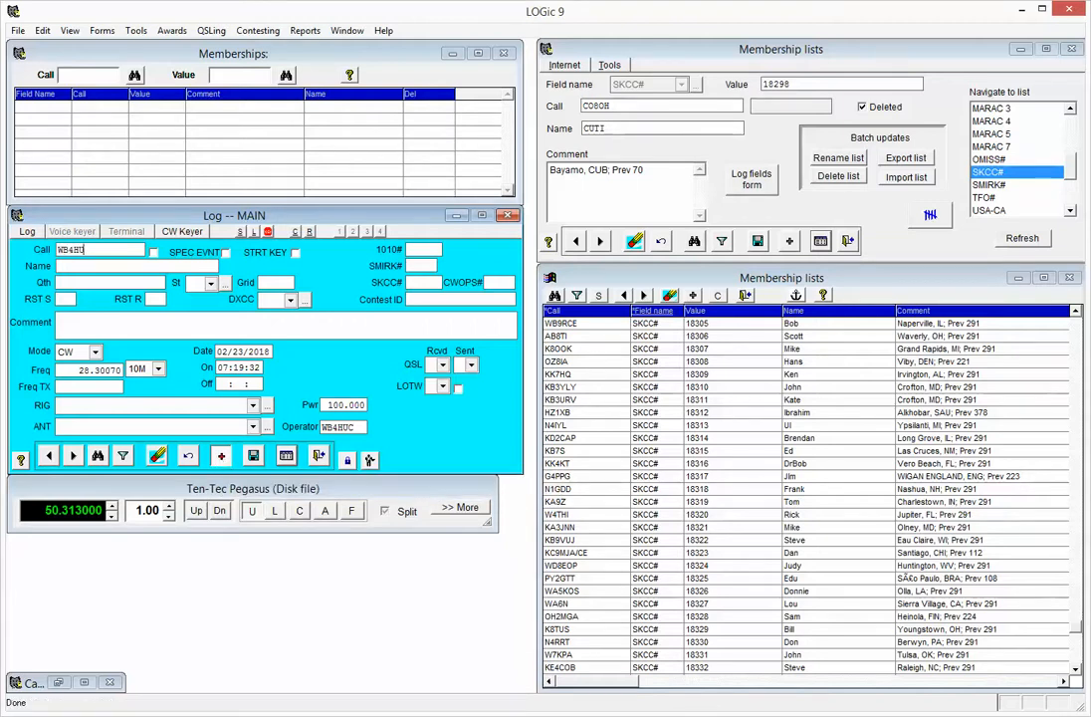
type("C")
key("Tab")
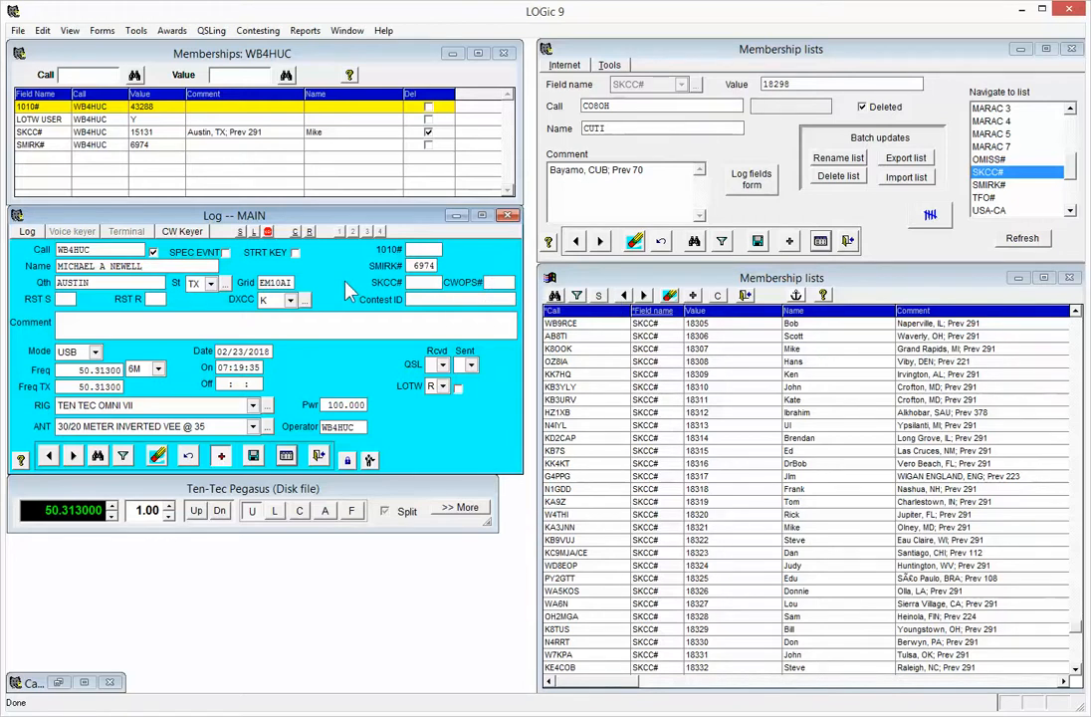
Step: Check the entry's SMIRK# and 1010# fields and review the beginning of the available membership list names
left_click(411, 266)
left_click(414, 250)
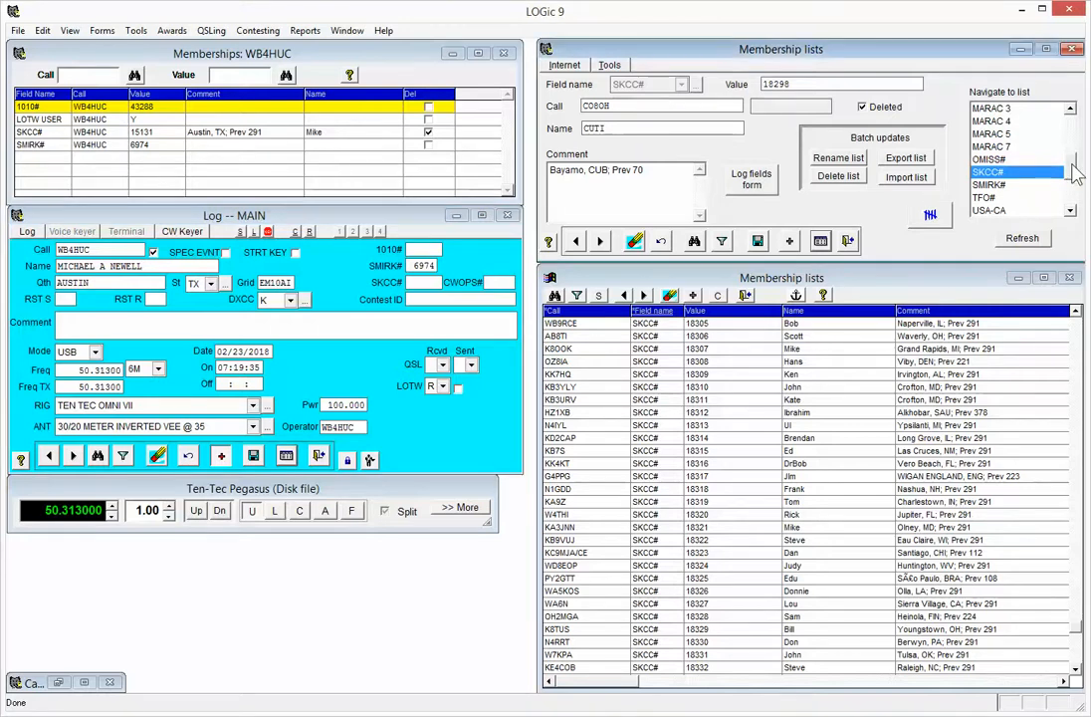
left_click_drag(1075, 174, 1079, 152)
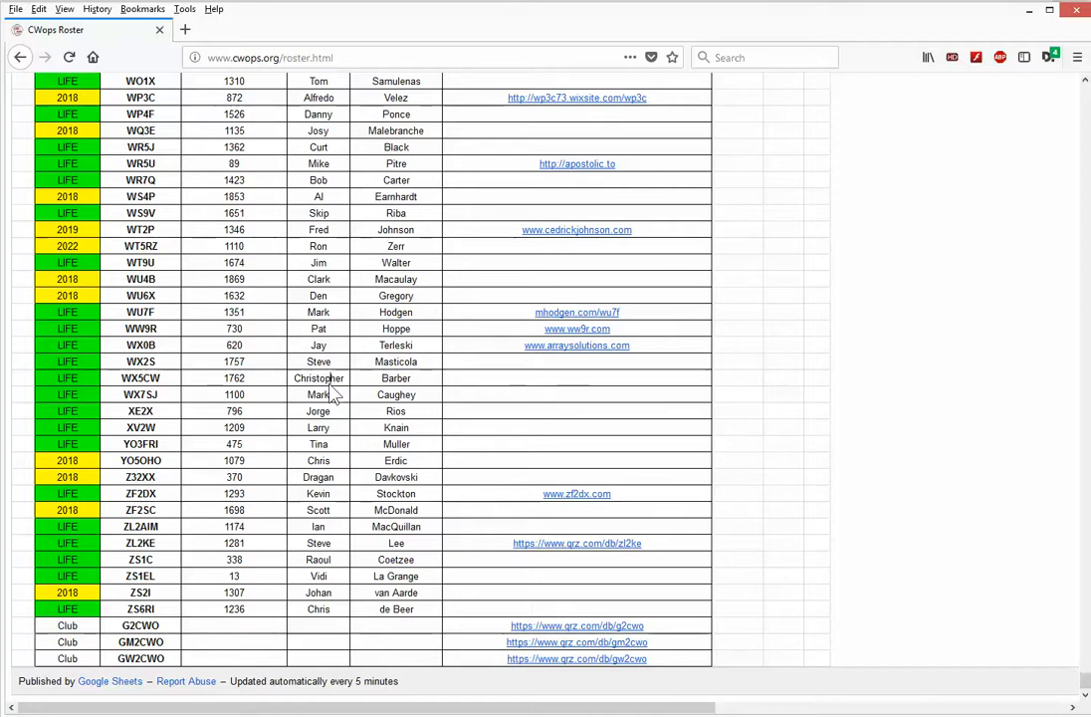
Step: Examine the CWops Roster web page from its last rows back to the header and first member row
scroll(335, 394, "up", 20)
scroll(336, 394, "up", 20)
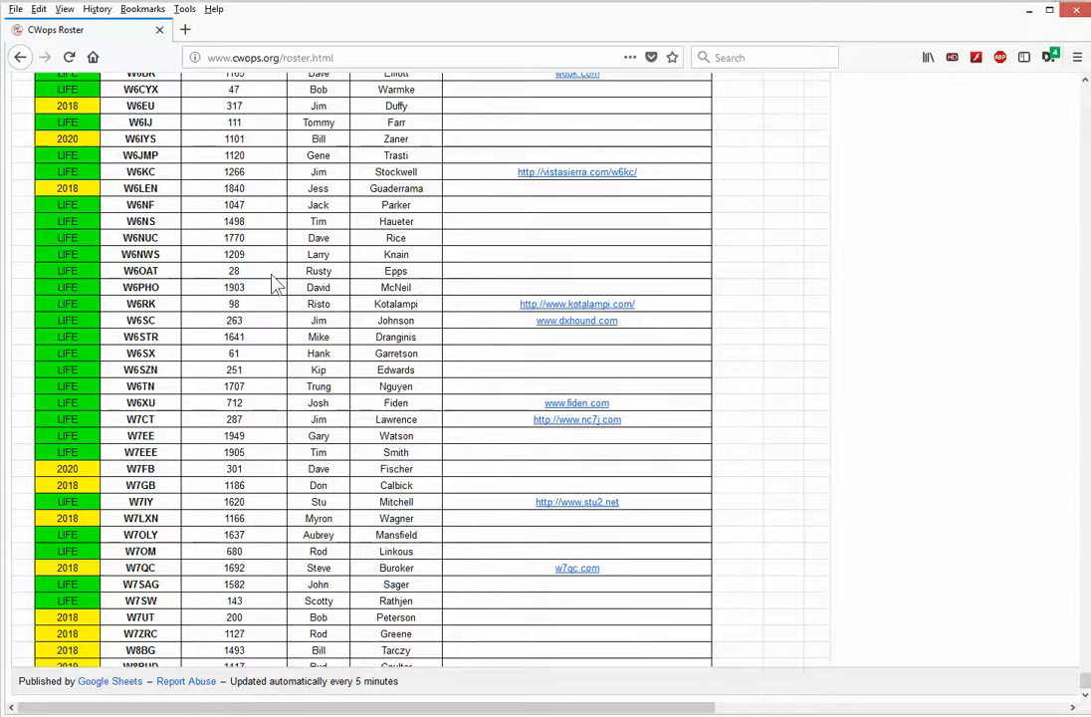
scroll(271, 286, "up", 20)
scroll(270, 286, "up", 20)
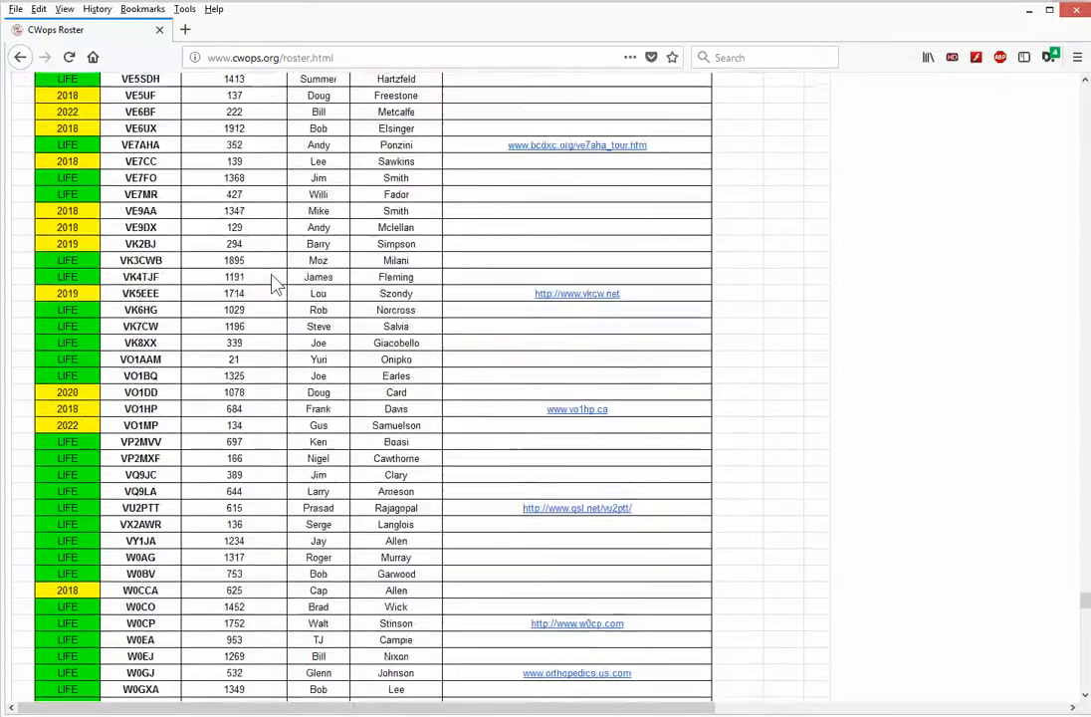
scroll(221, 304, "up", 20)
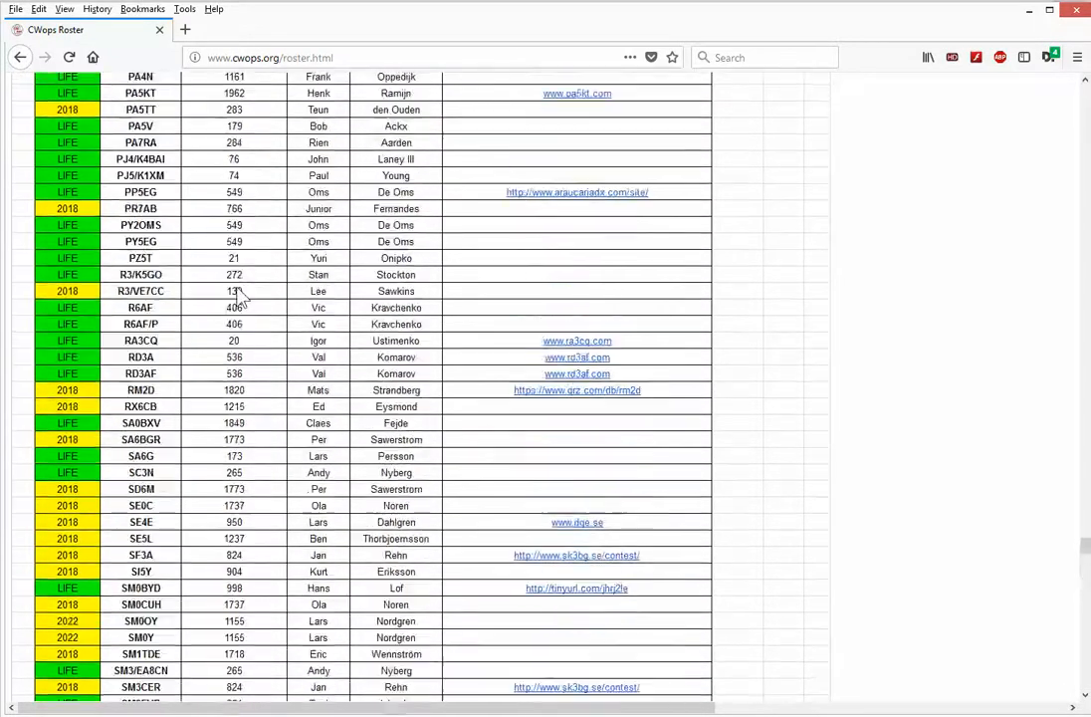
scroll(253, 291, "up", 20)
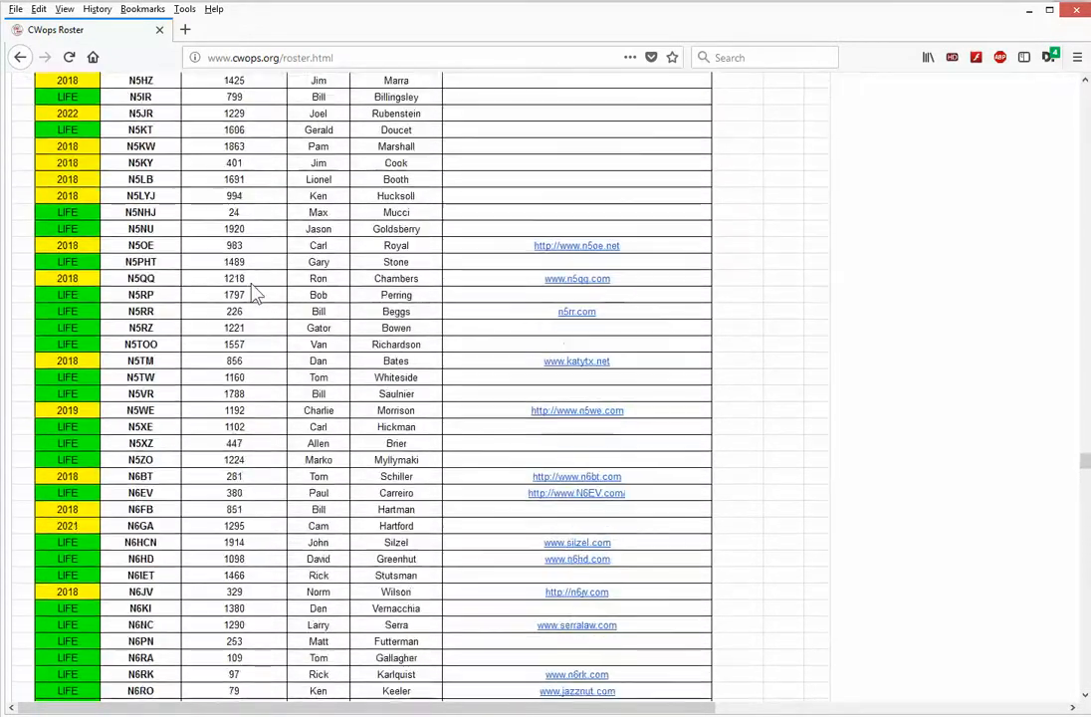
scroll(253, 291, "up", 4)
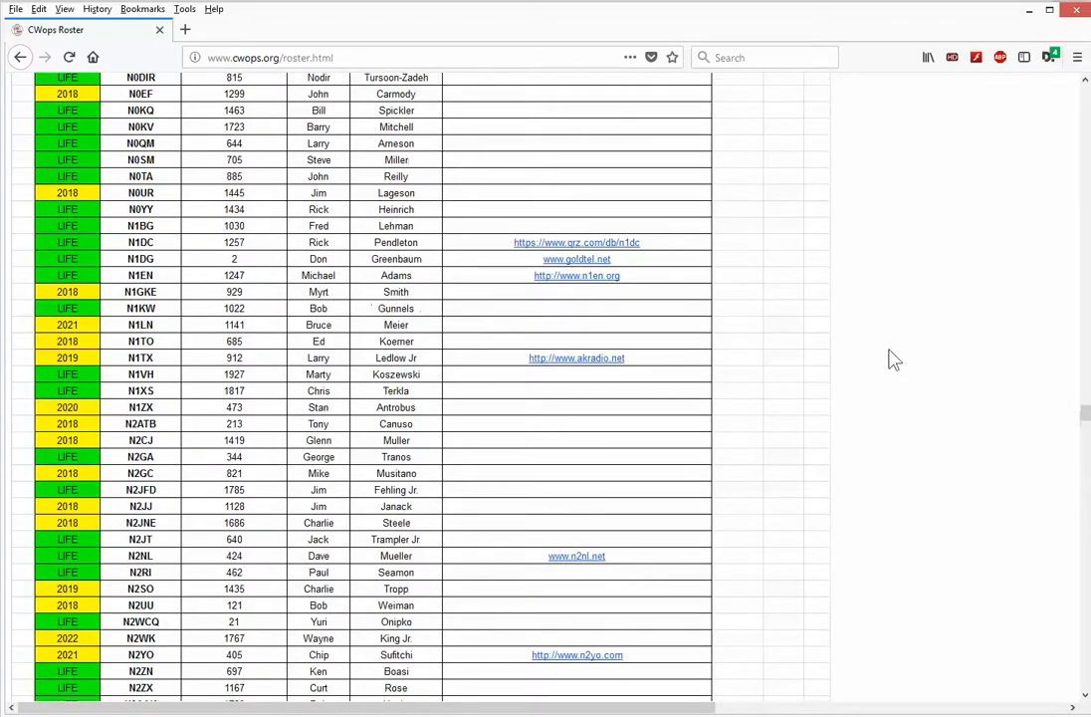
left_click_drag(1085, 418, 1082, 88)
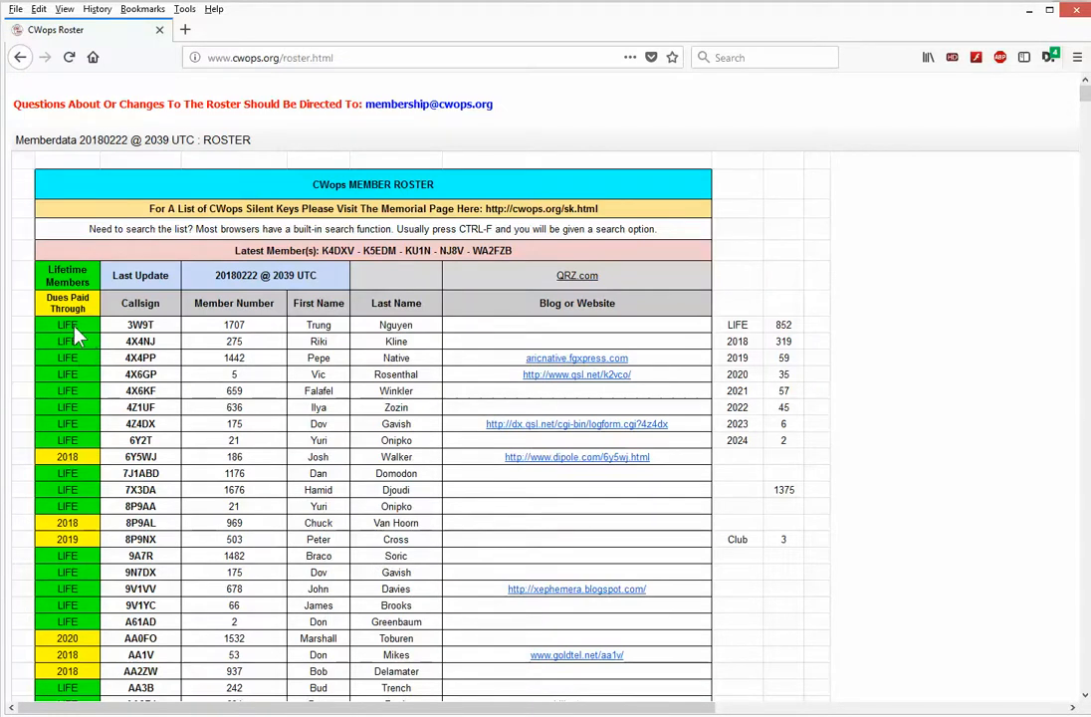
left_click_drag(72, 325, 79, 326)
scroll(1067, 293, "down", 6)
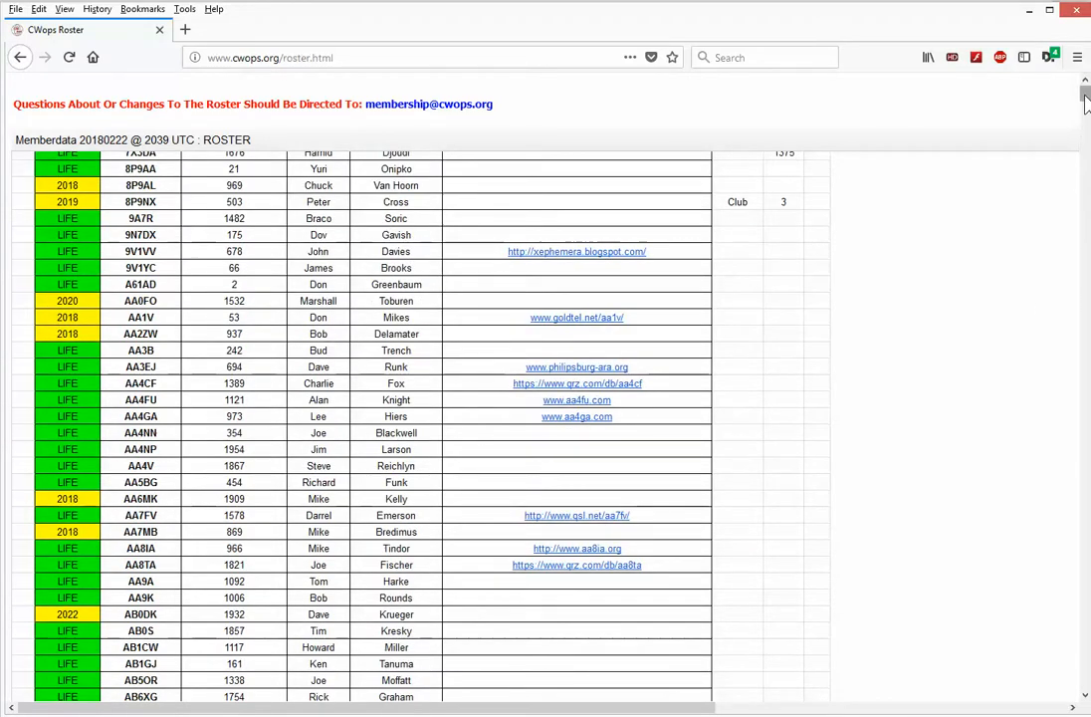
left_click_drag(1082, 98, 1083, 689)
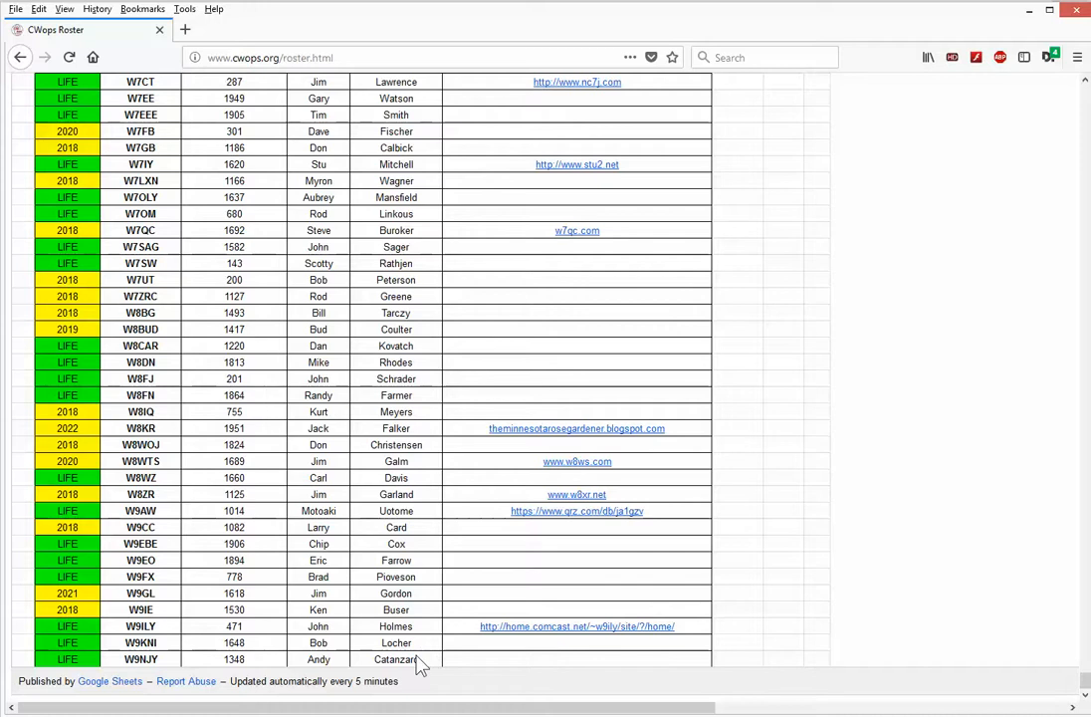
key("ctrl+a")
right_click(269, 278)
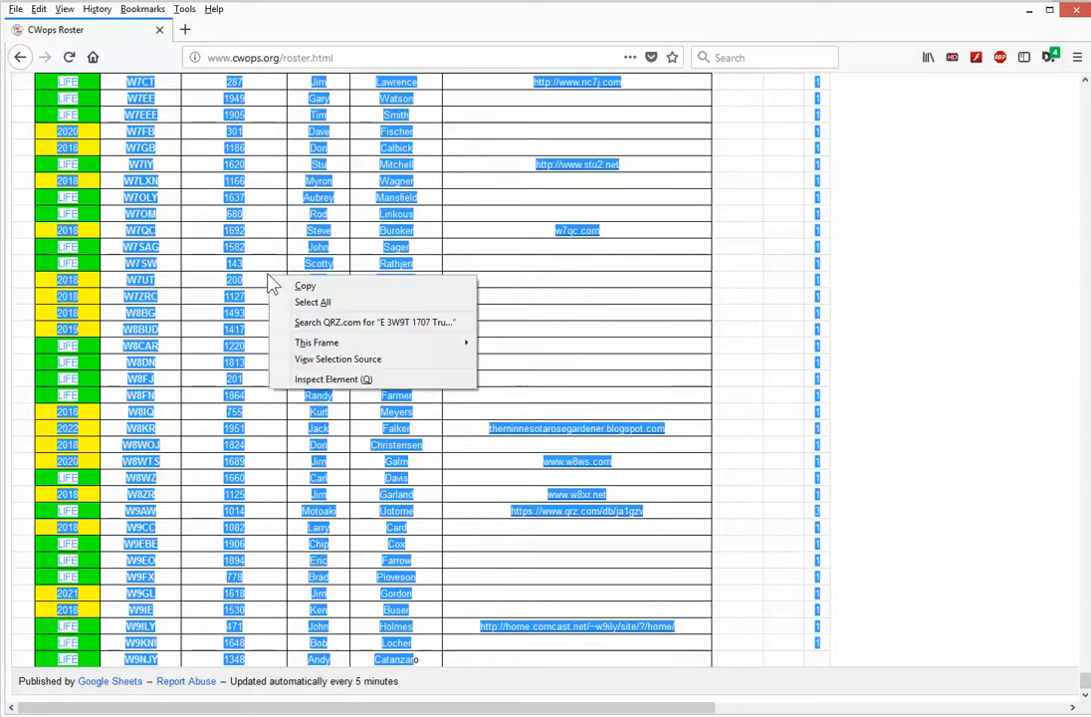
left_click(306, 286)
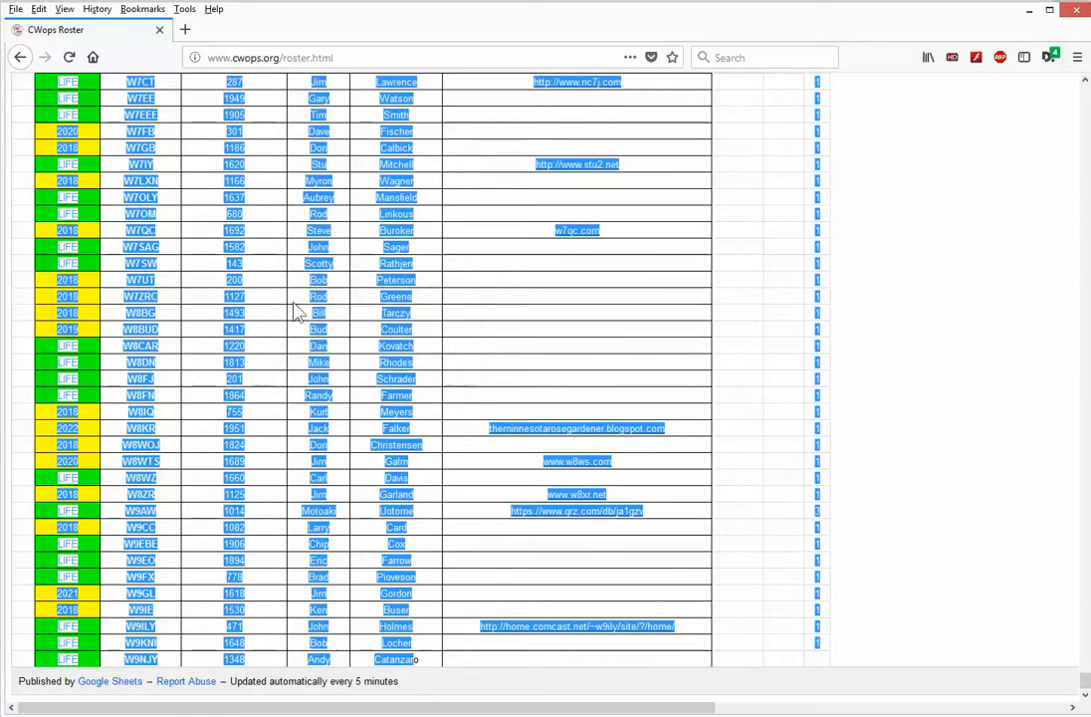
left_click(948, 265)
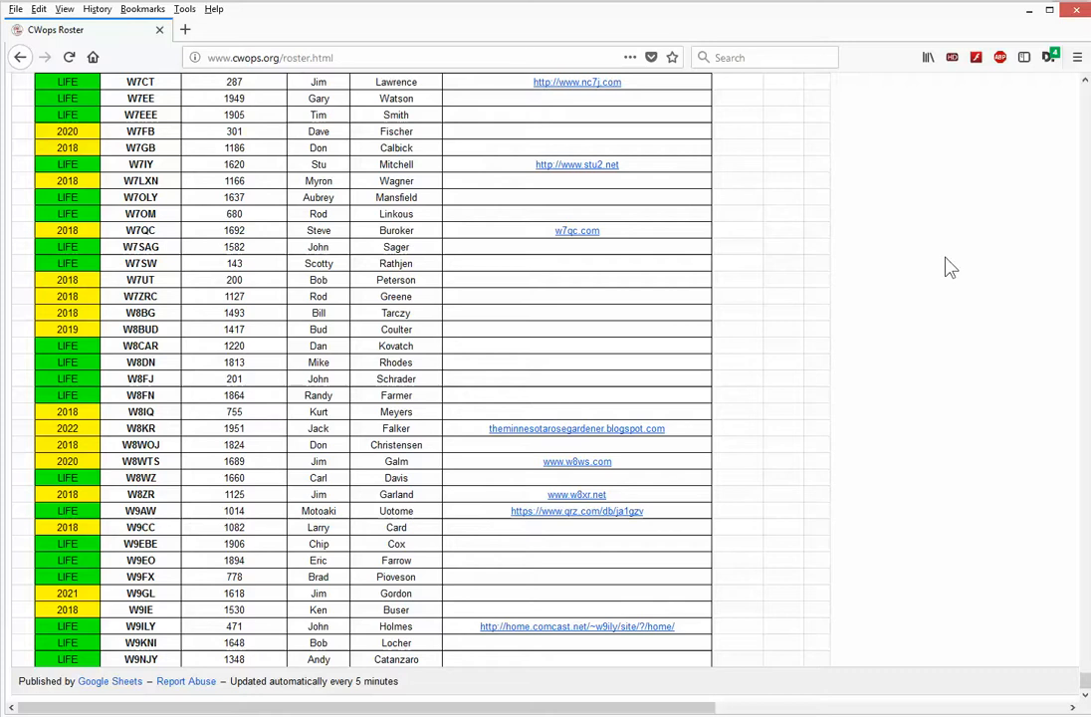
left_click(1028, 9)
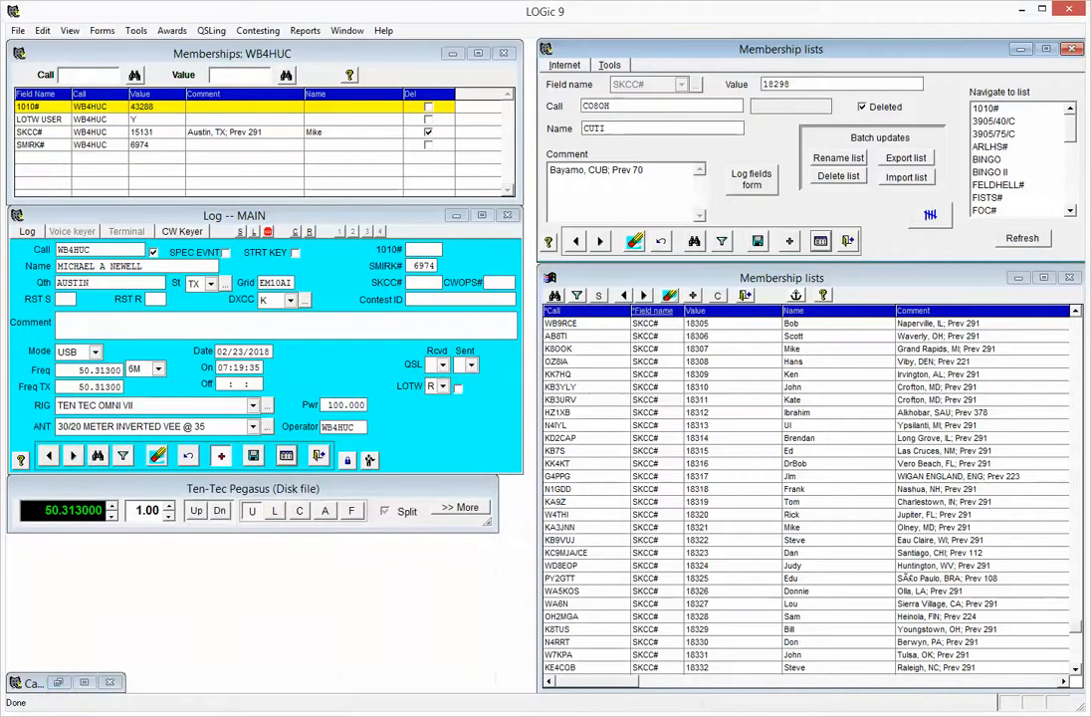
Step: Switch to UltraEdit and paste the copied CWops roster rows into a new blank file
left_click(205, 713)
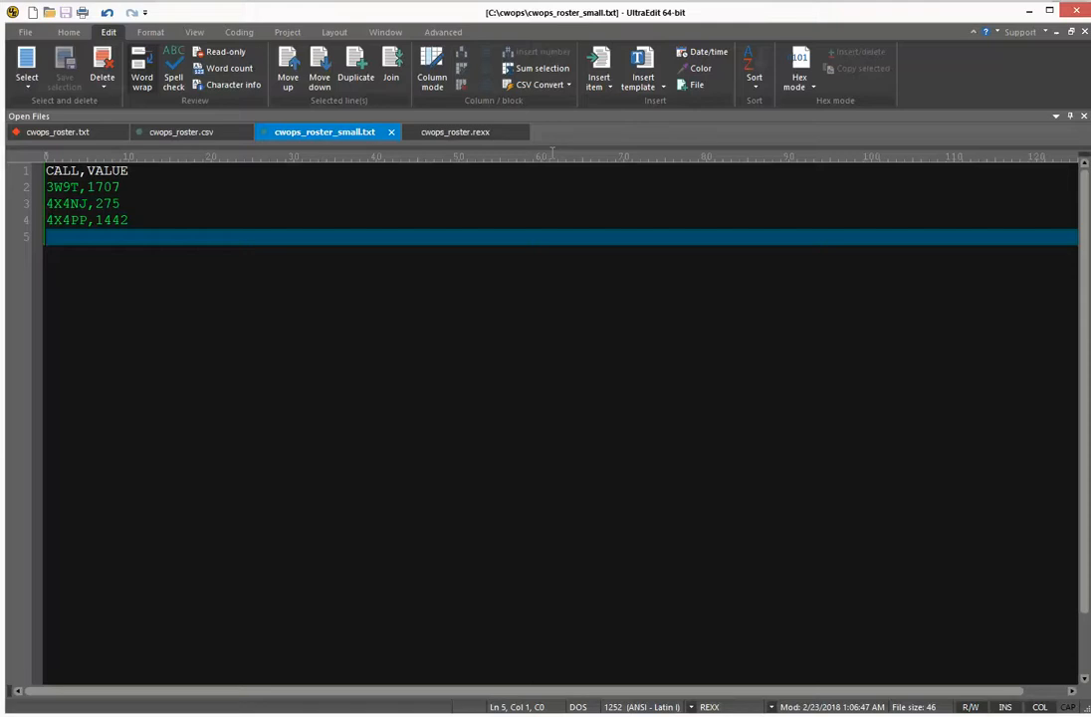
left_click(24, 32)
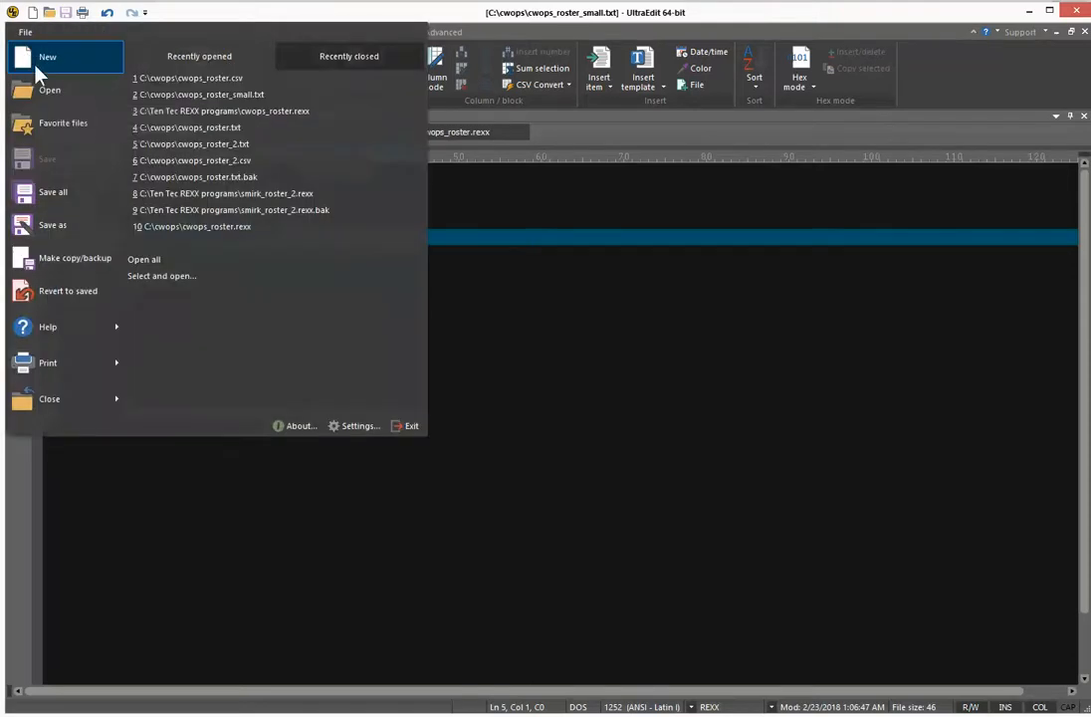
left_click(40, 61)
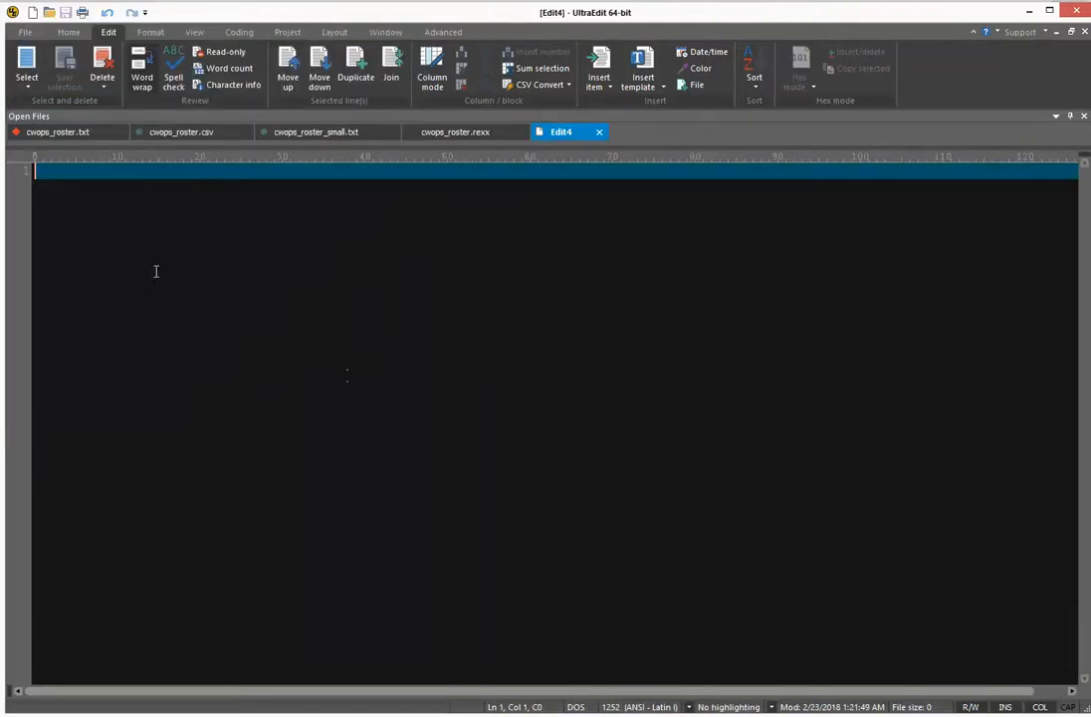
right_click(155, 270)
left_click(165, 88)
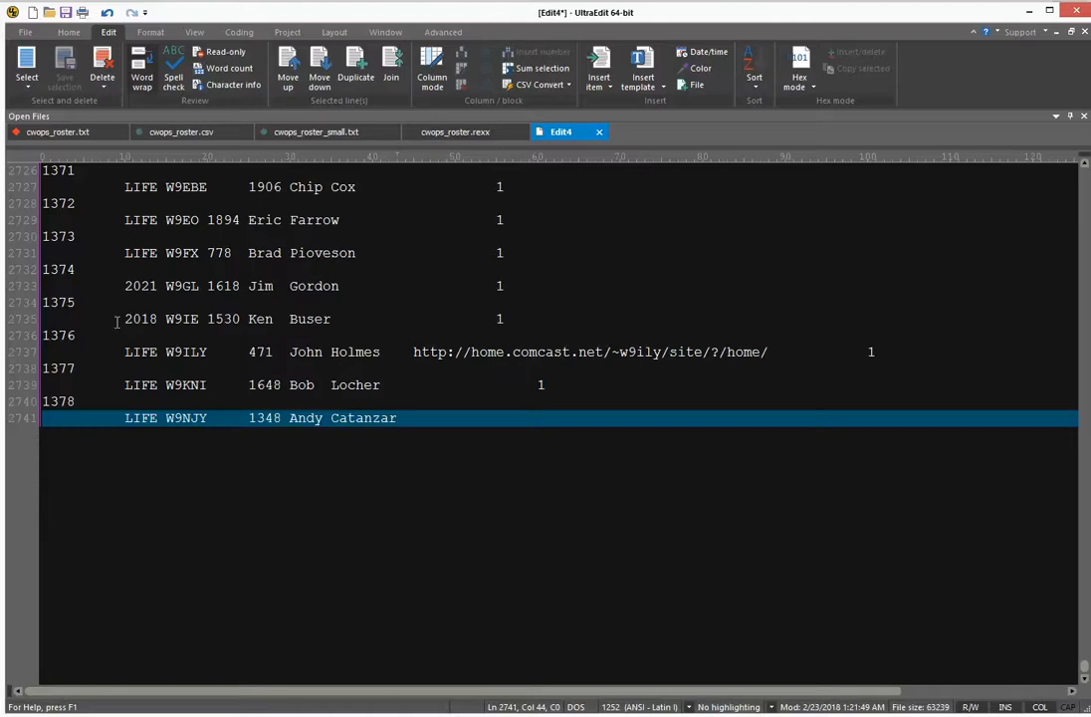
Step: Show the cwops_roster.csv file to examine its CALL,VALUE format
left_click(179, 133)
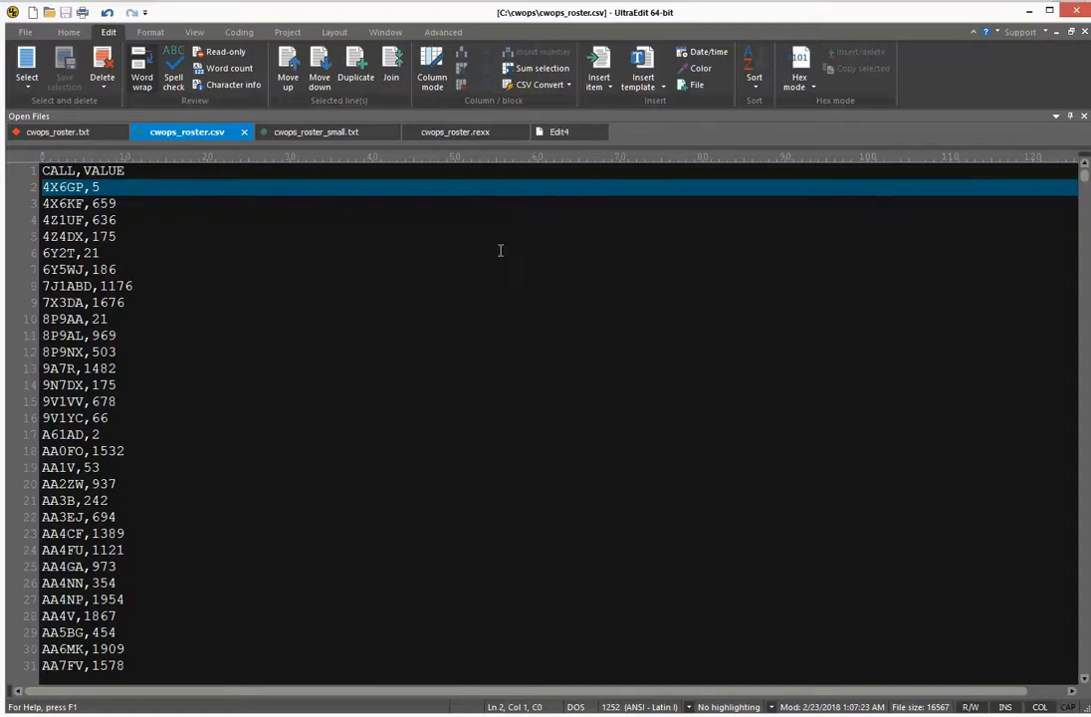
Step: Examine the cwops_roster.rexx program from its header comment and file variables through the loop that writes the CSV records
left_click(495, 133)
scroll(605, 309, "up", 2)
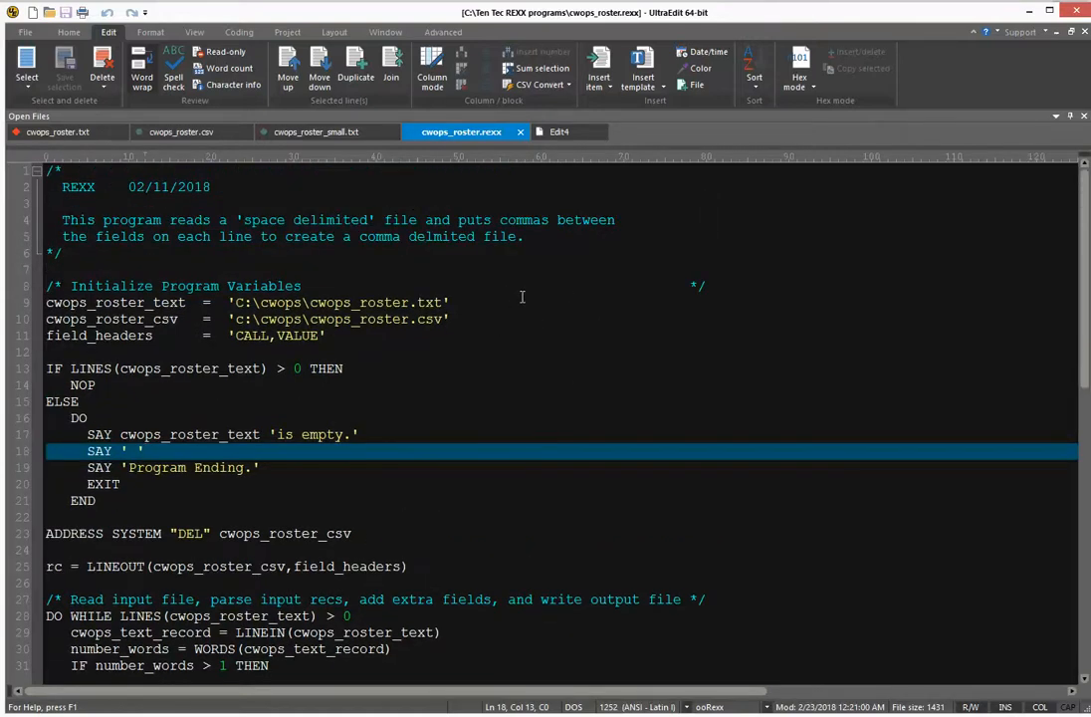
scroll(520, 299, "down", 6)
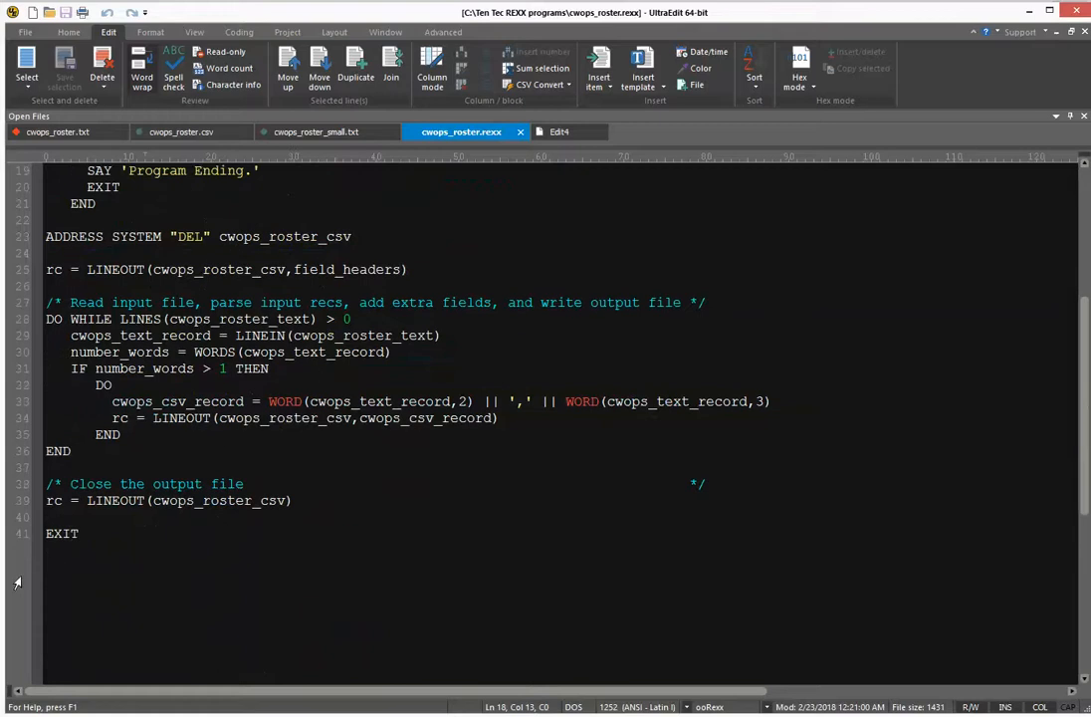
scroll(480, 369, "up", 6)
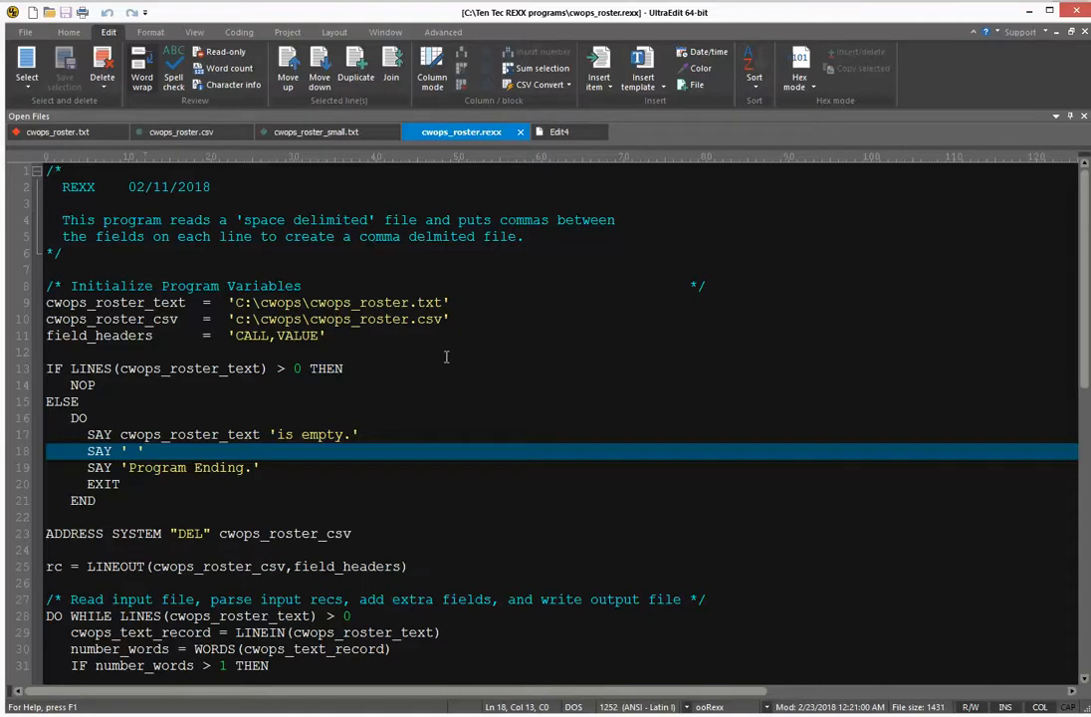
scroll(446, 356, "down", 1)
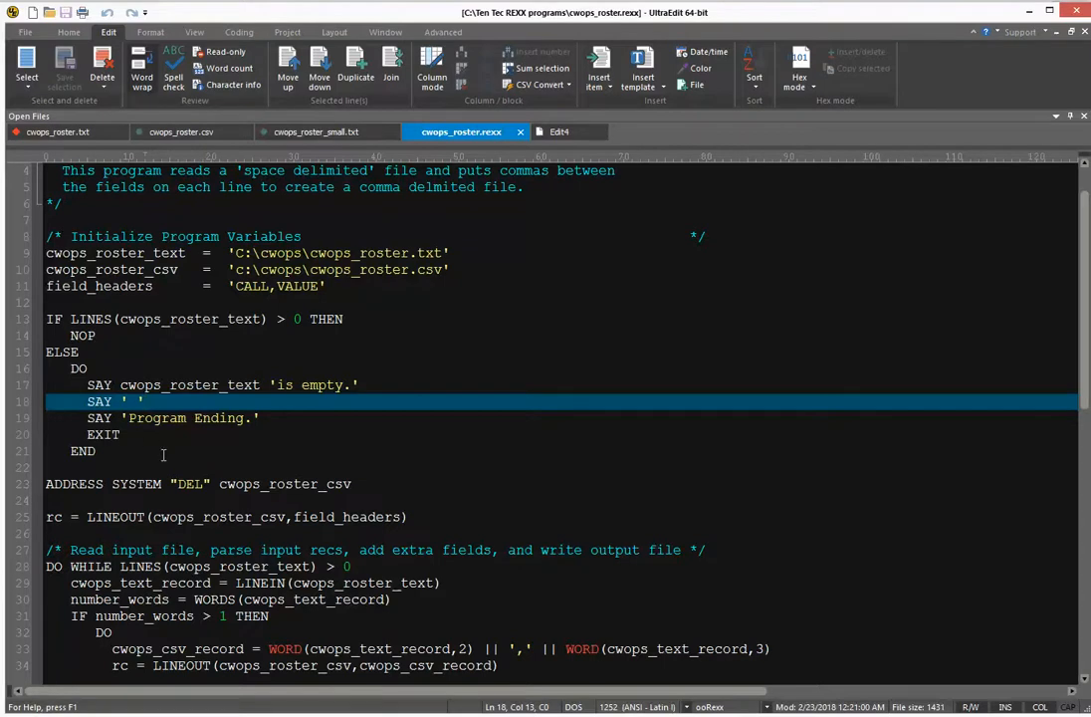
scroll(163, 455, "down", 1)
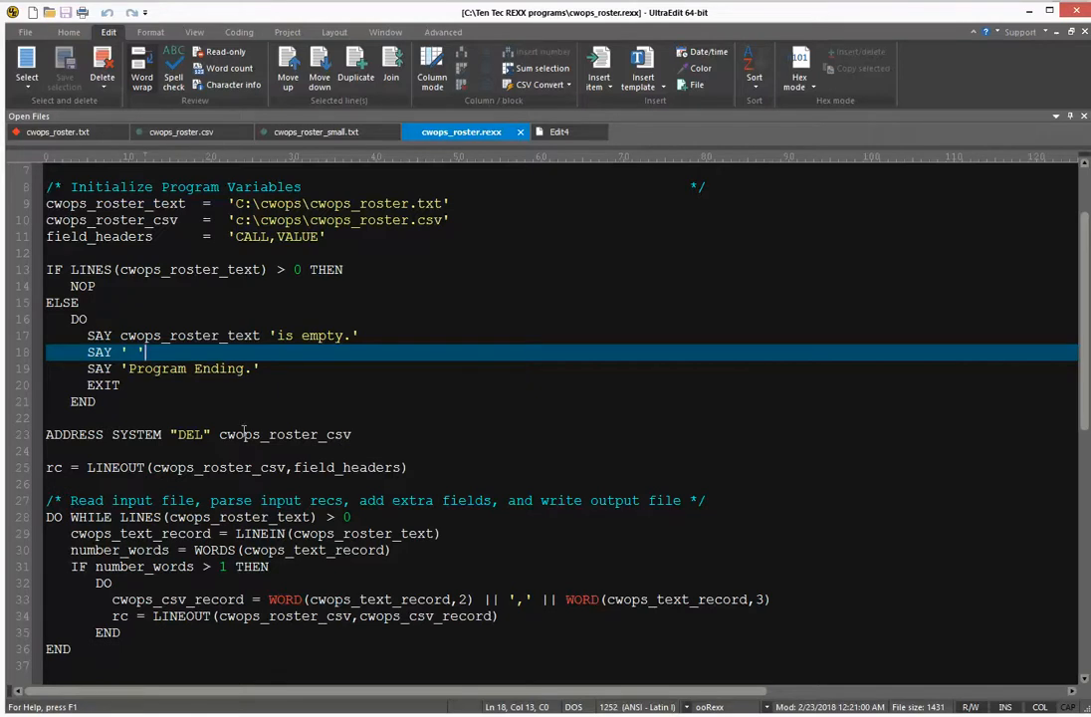
scroll(448, 404, "down", 2)
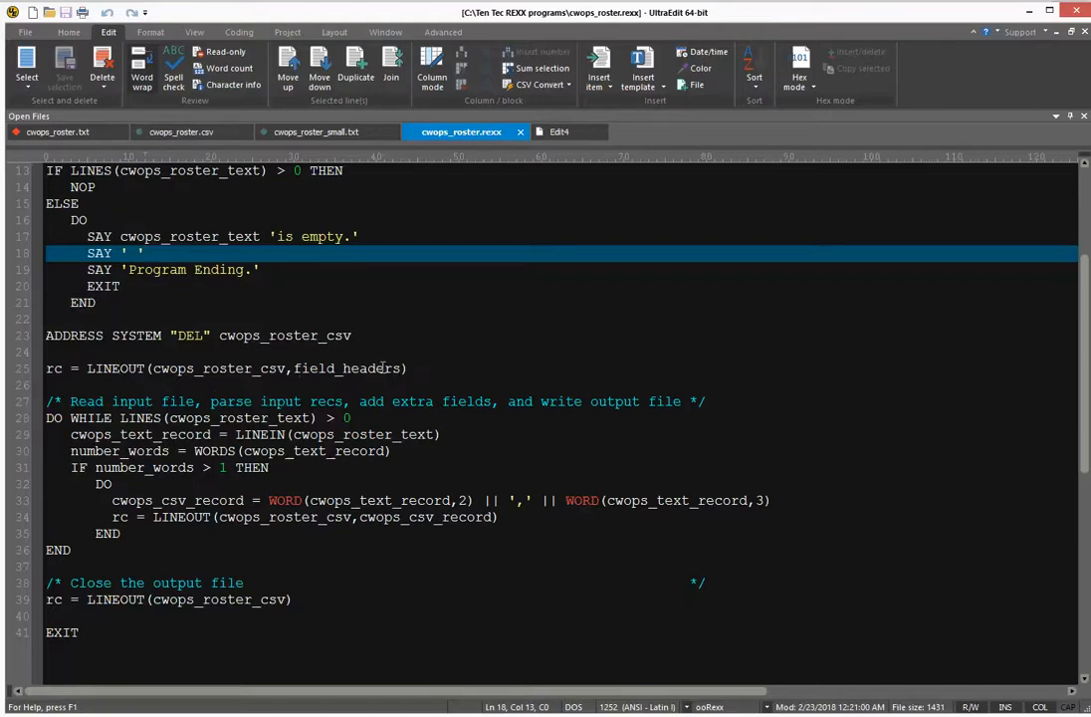
scroll(298, 370, "up", 4)
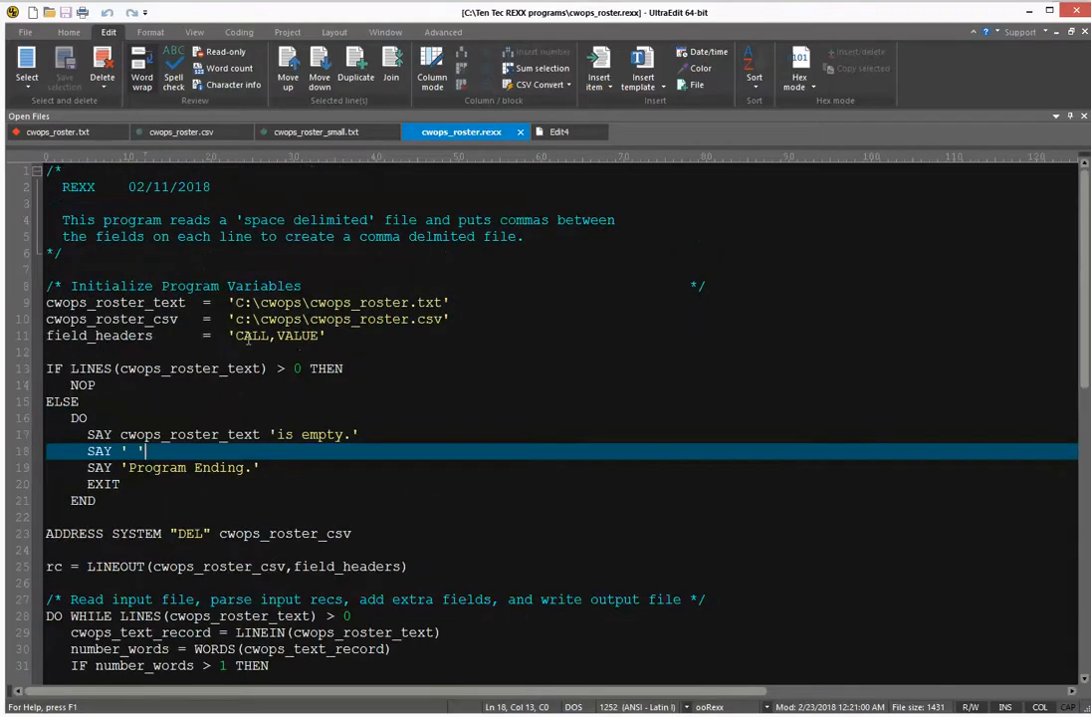
scroll(299, 339, "down", 4)
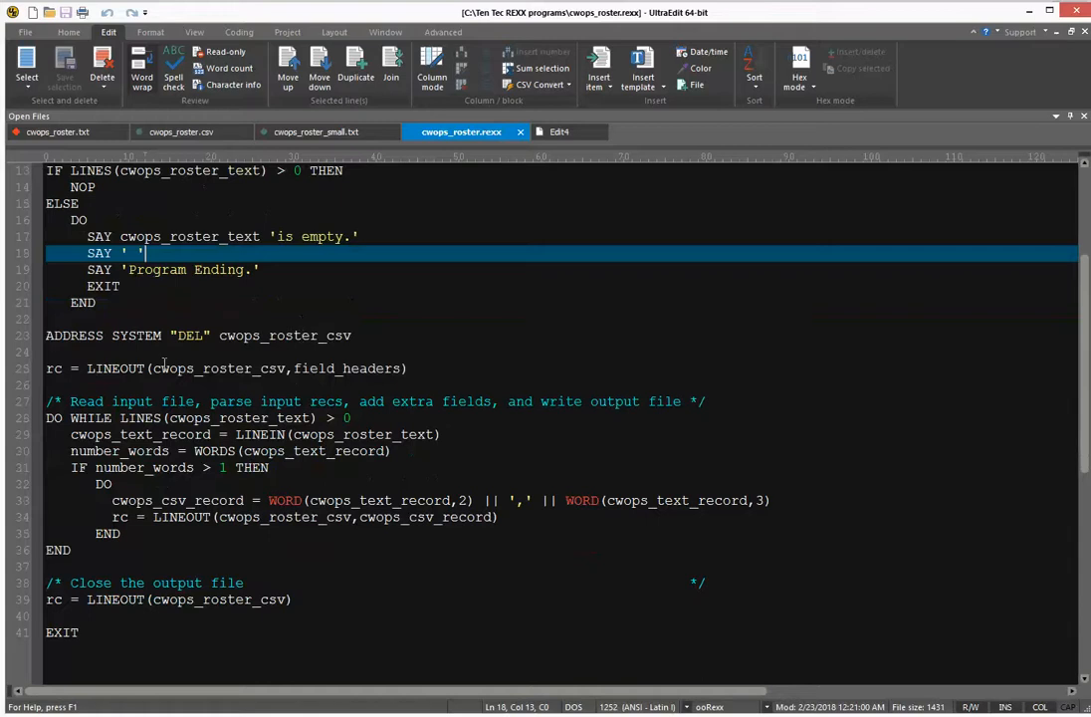
scroll(144, 296, "down", 1)
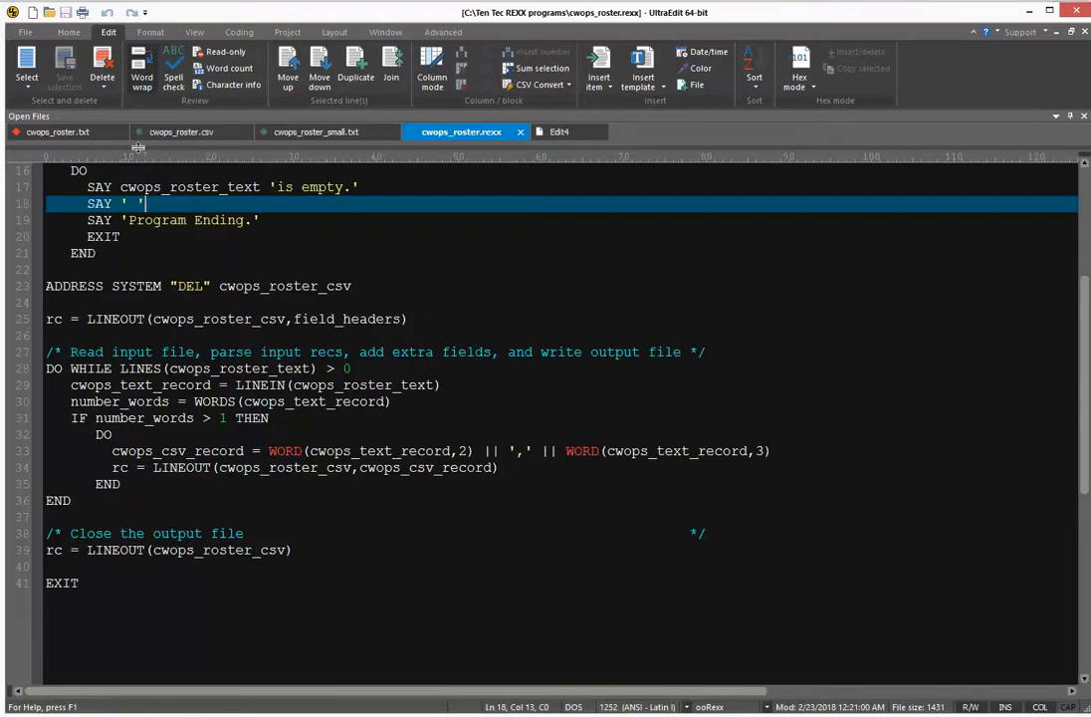
Step: Compare the fields in cwops_roster.txt with the WORD 2 and WORD 3 parsing in cwops_roster.rexx
left_click(93, 133)
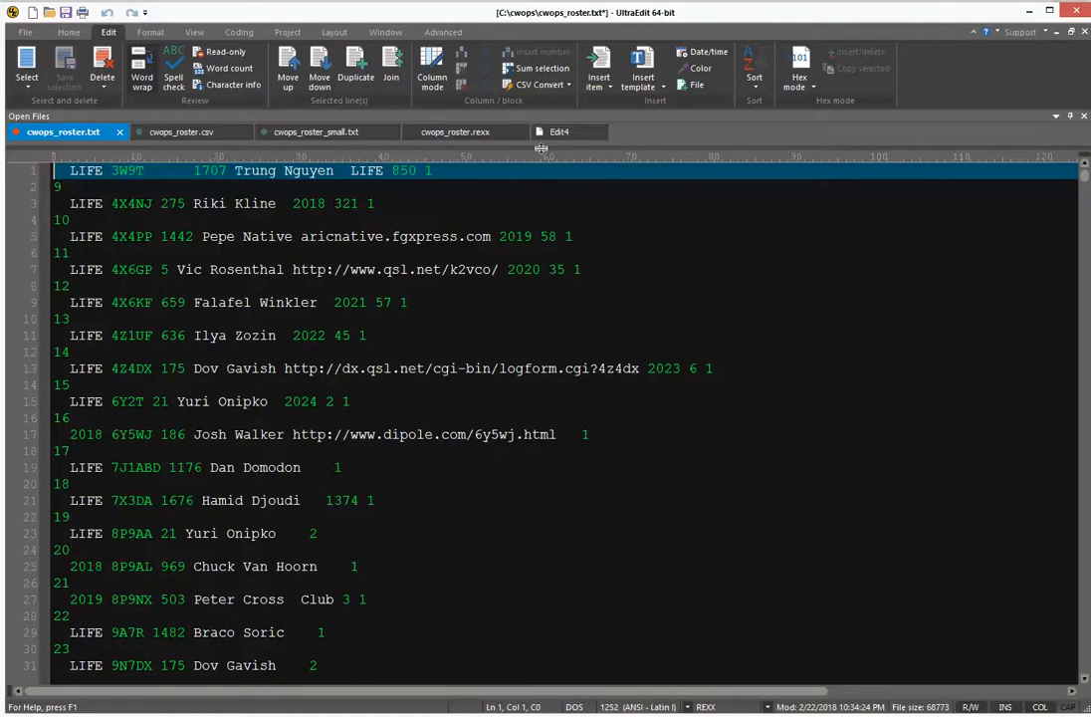
left_click(461, 139)
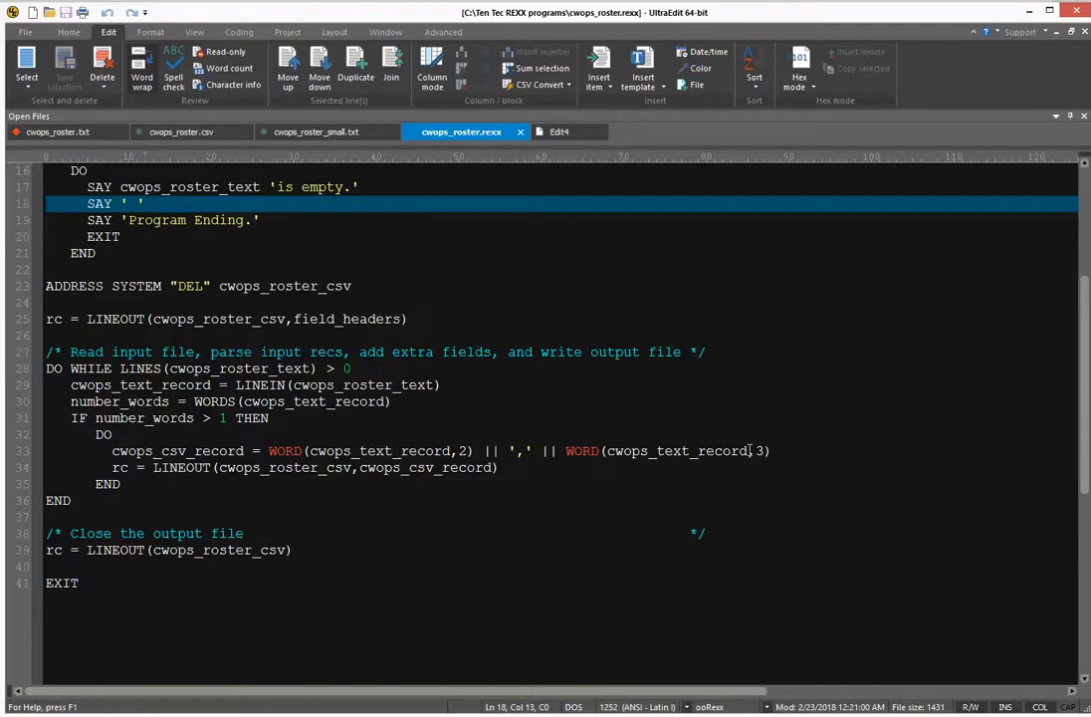
left_click(89, 131)
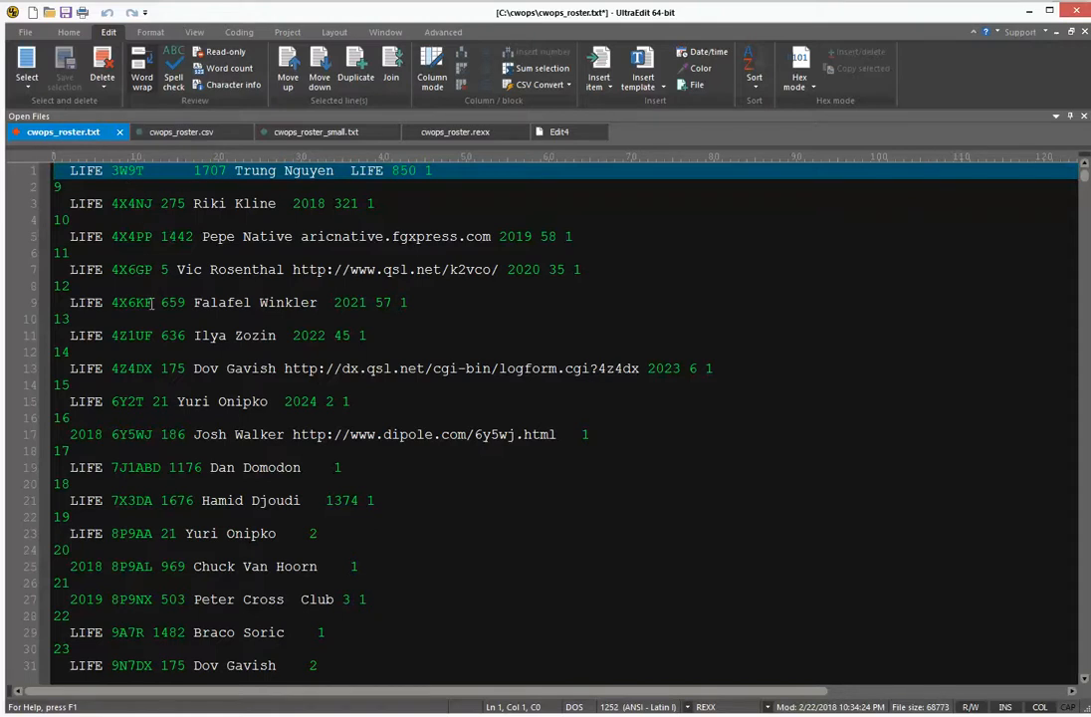
left_click(485, 133)
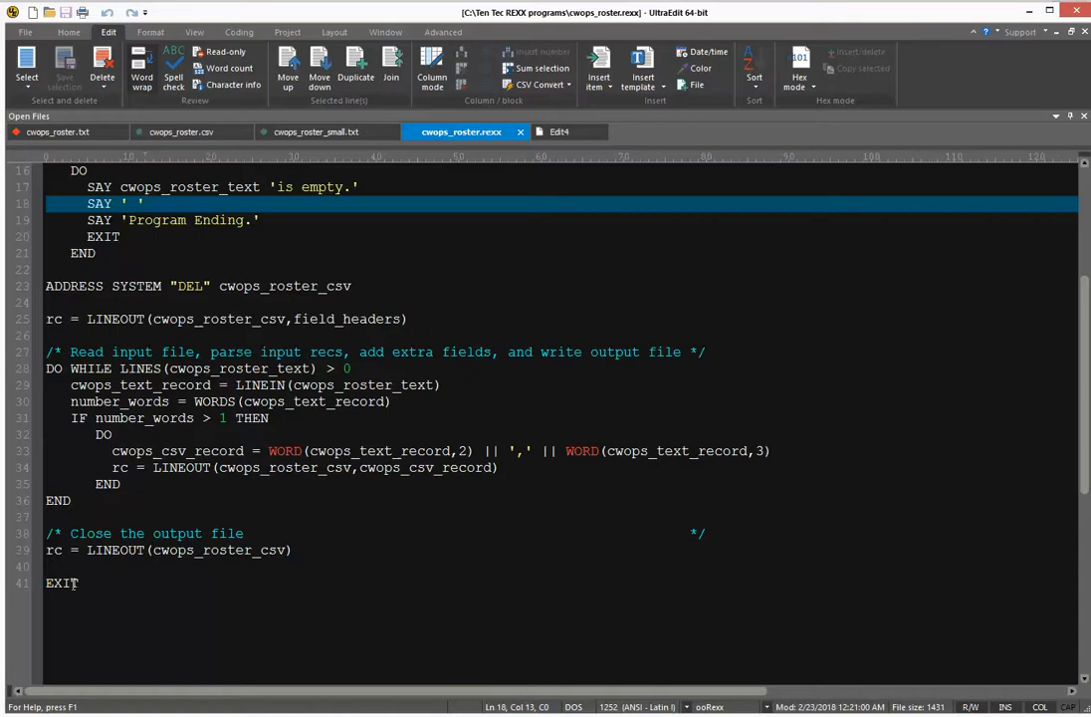
scroll(275, 507, "up", 5)
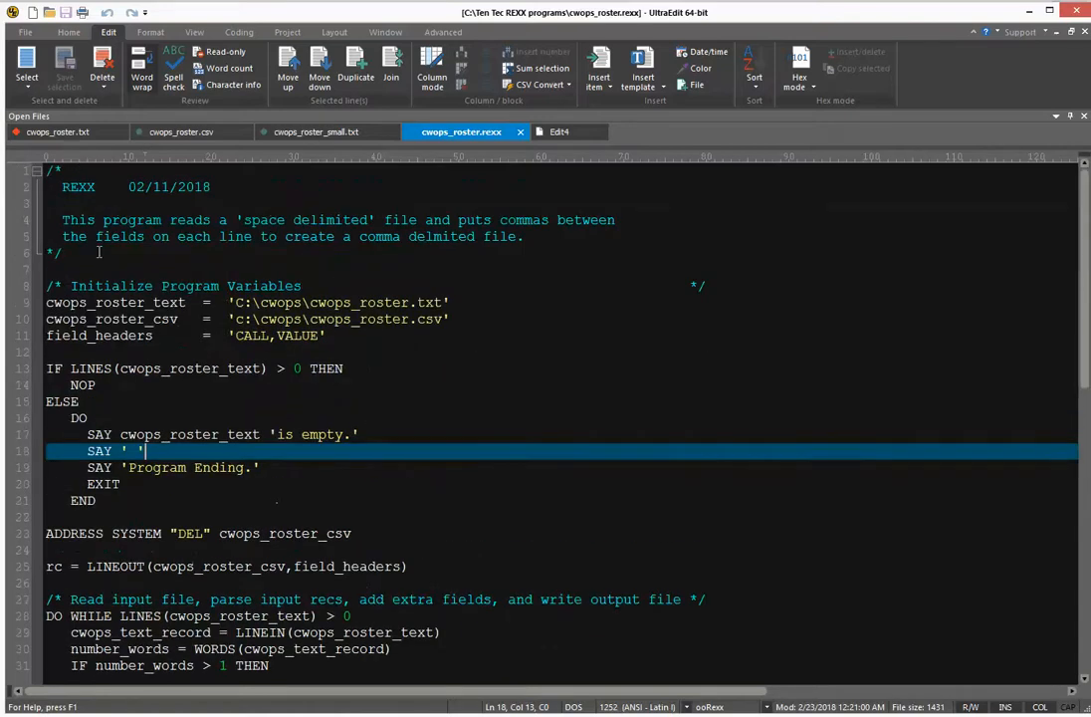
scroll(150, 498, "down", 2)
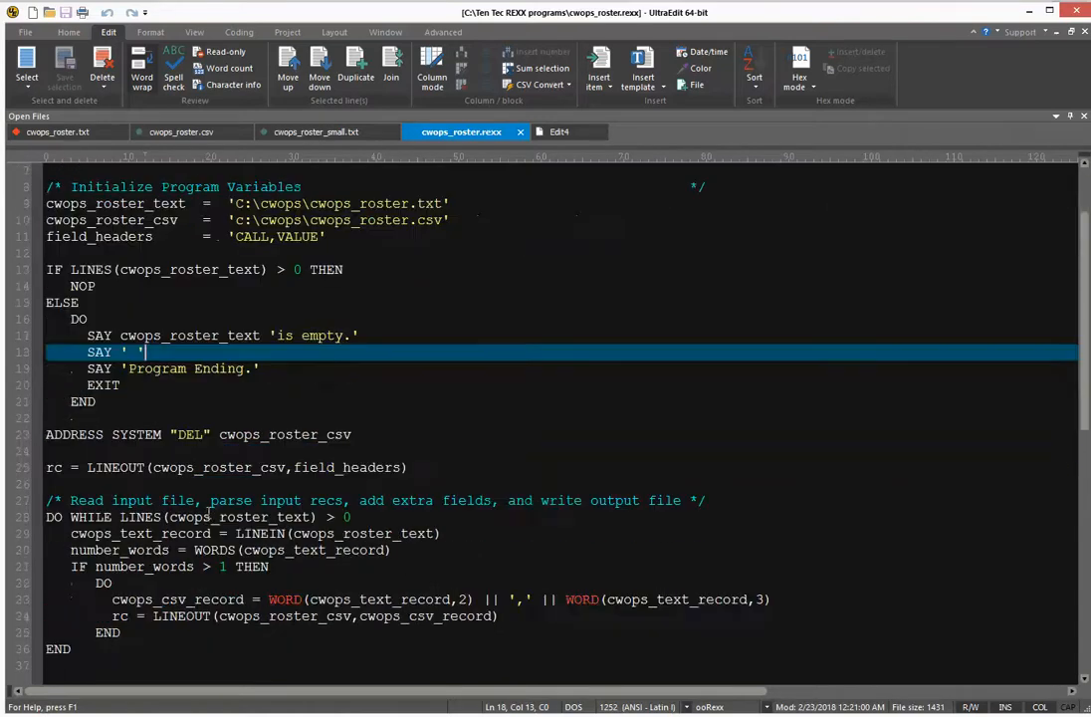
scroll(202, 430, "up", 2)
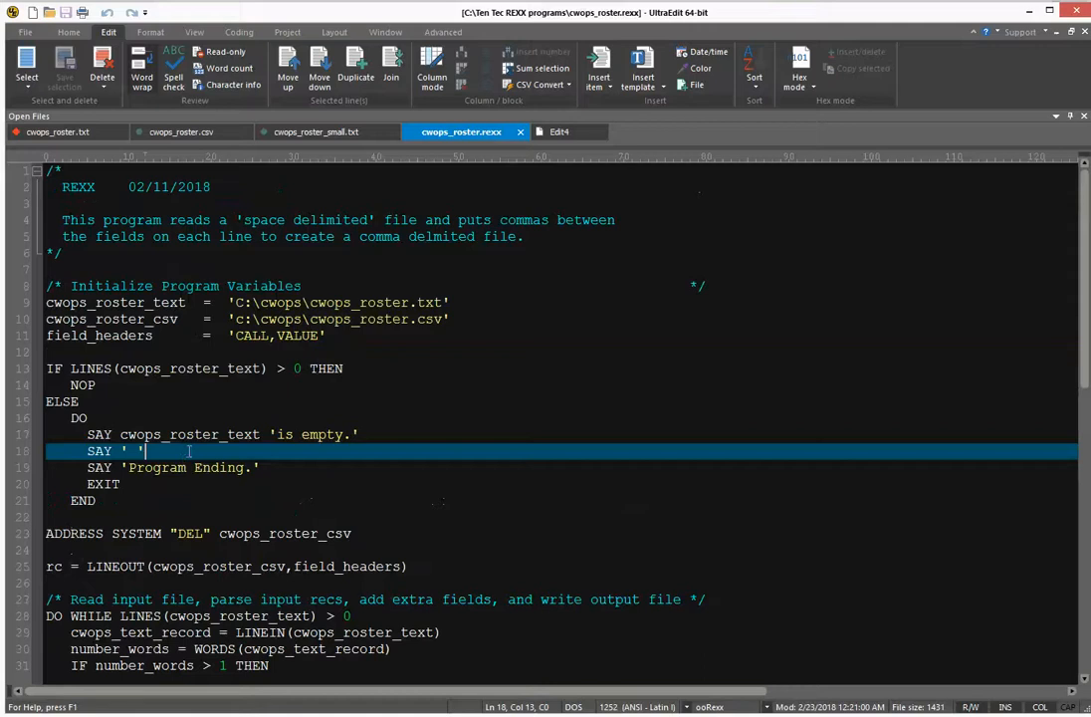
Step: Review cwops_roster.csv and the shortened cwops_roster_small.txt, and close both files
left_click(182, 135)
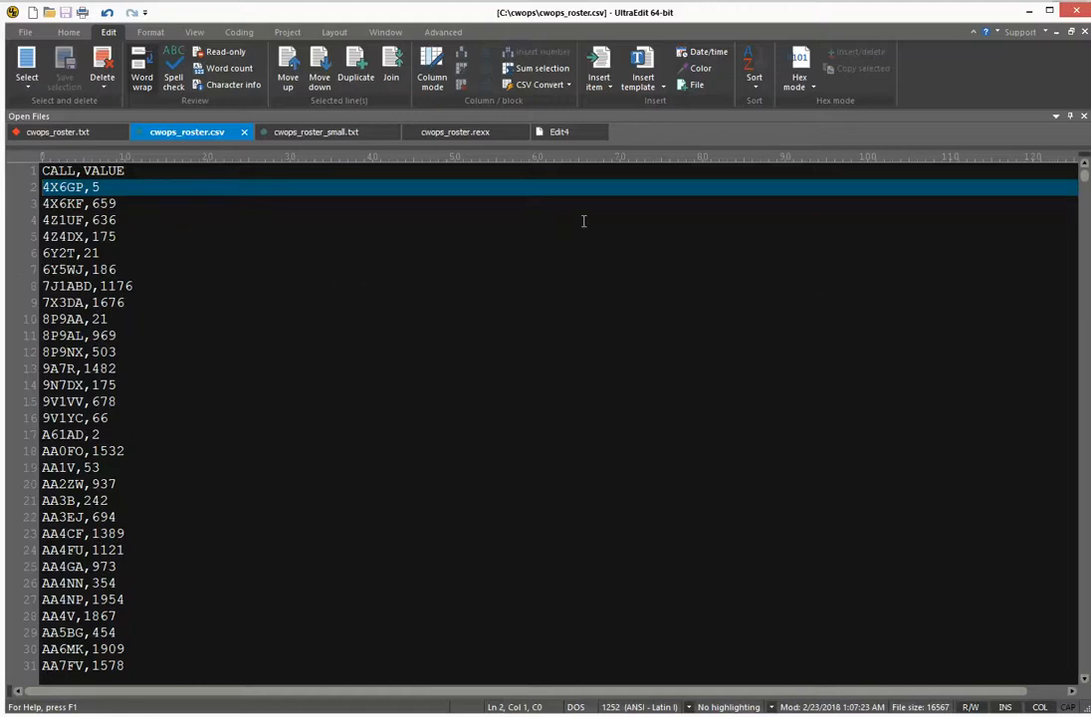
left_click(338, 135)
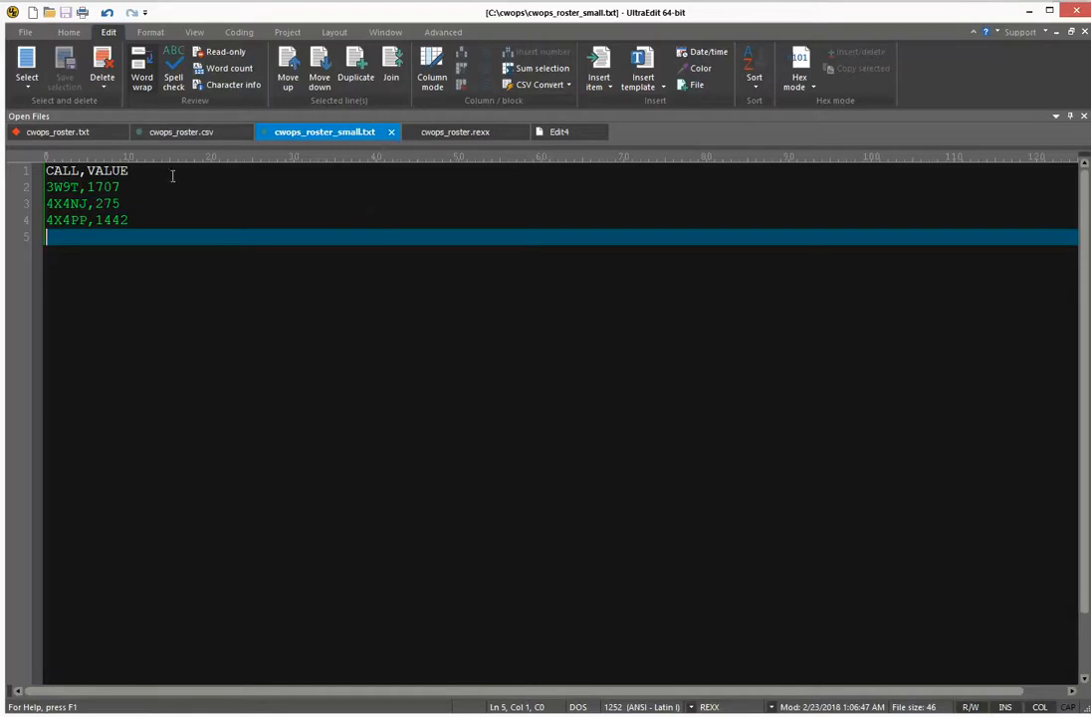
left_click(391, 131)
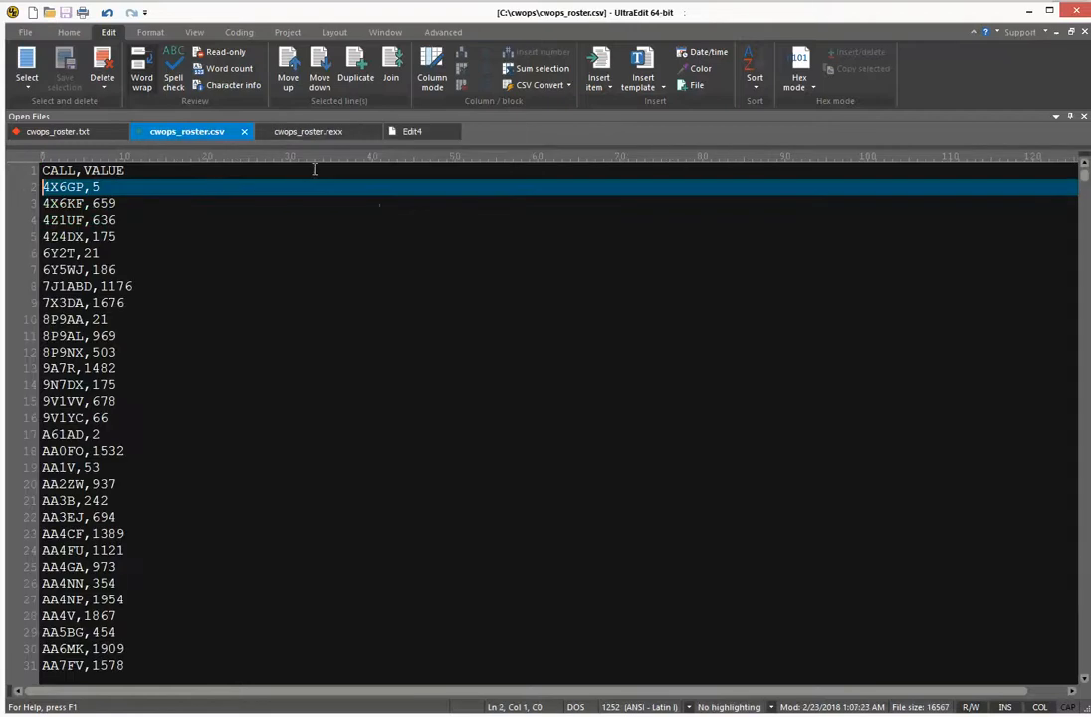
left_click(244, 132)
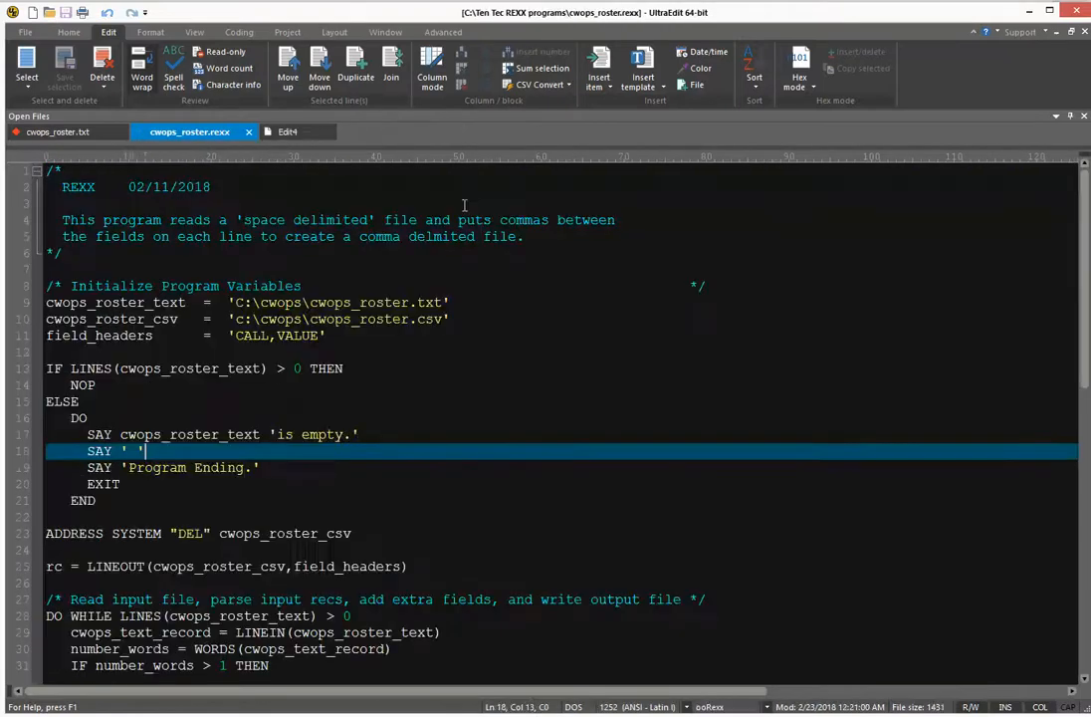
Step: Switch to LOGic 9 and open cwops_roster_small.txt from C:\cwops as the membership list to import
left_click(1029, 16)
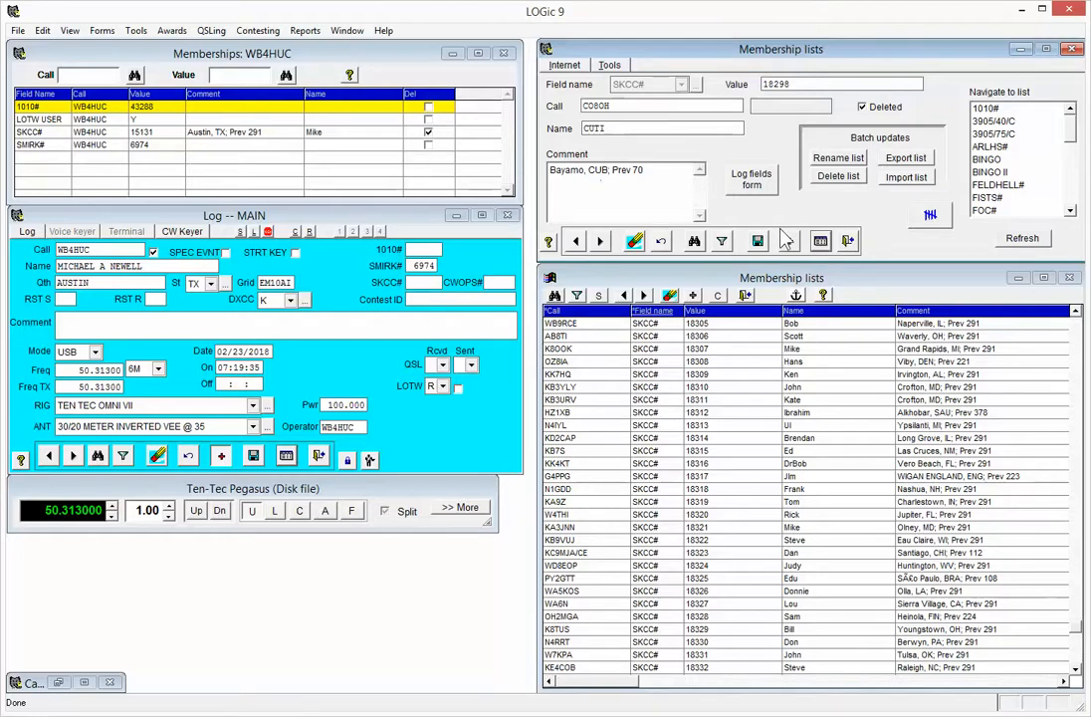
left_click(908, 178)
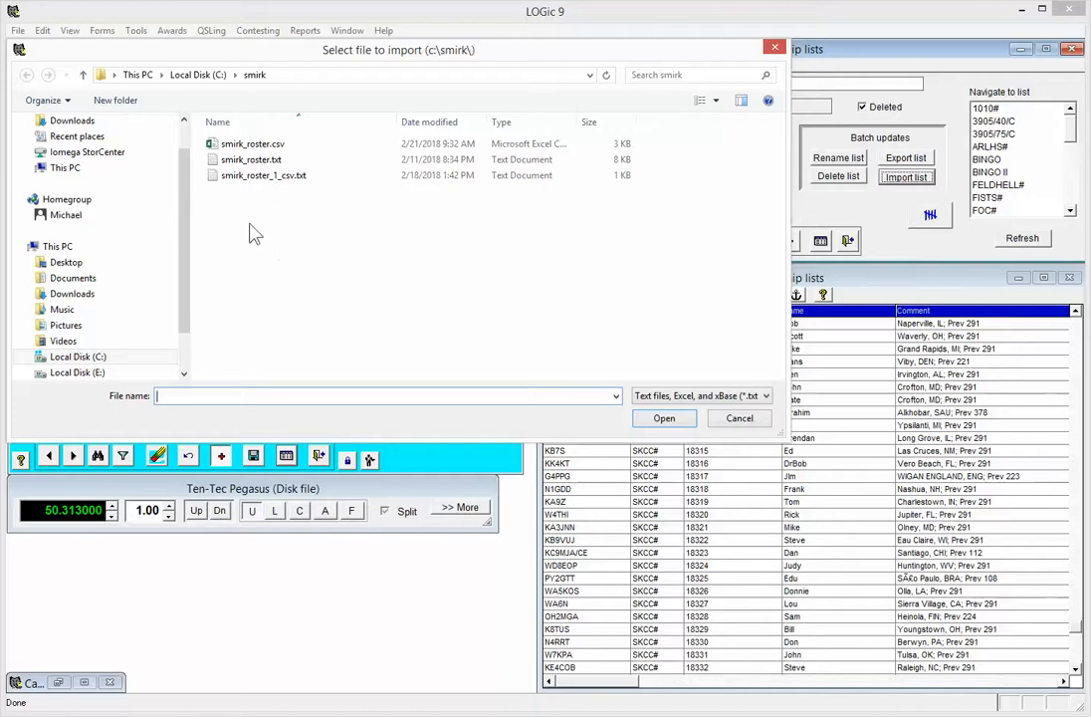
left_click(81, 359)
double_click(231, 161)
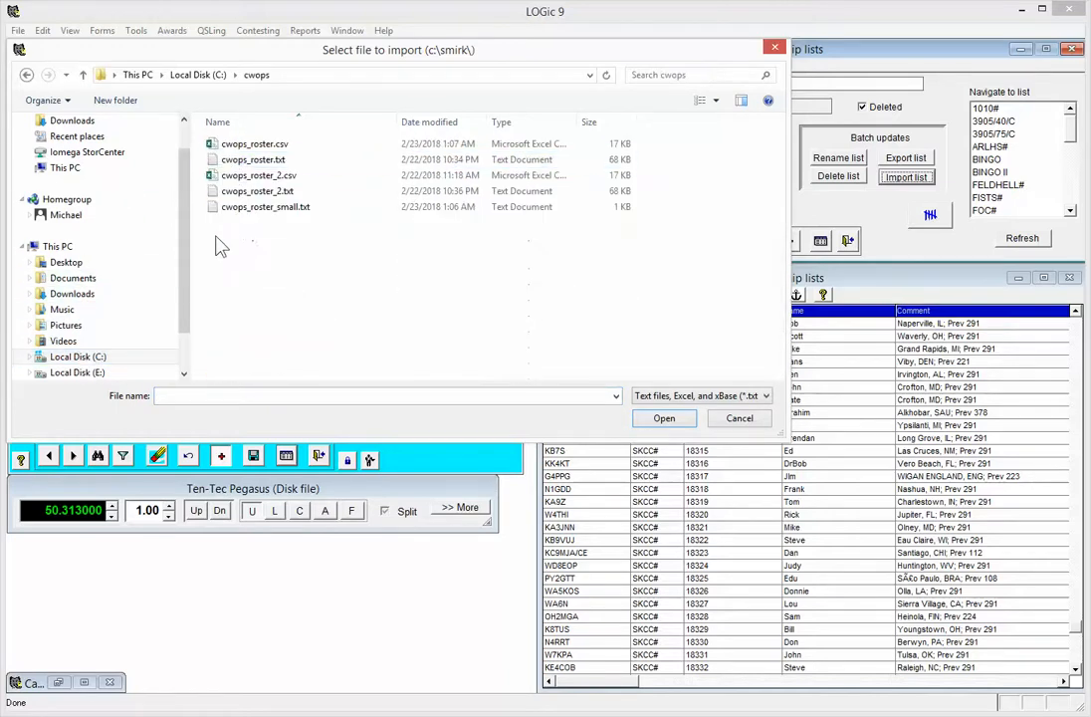
left_click(239, 206)
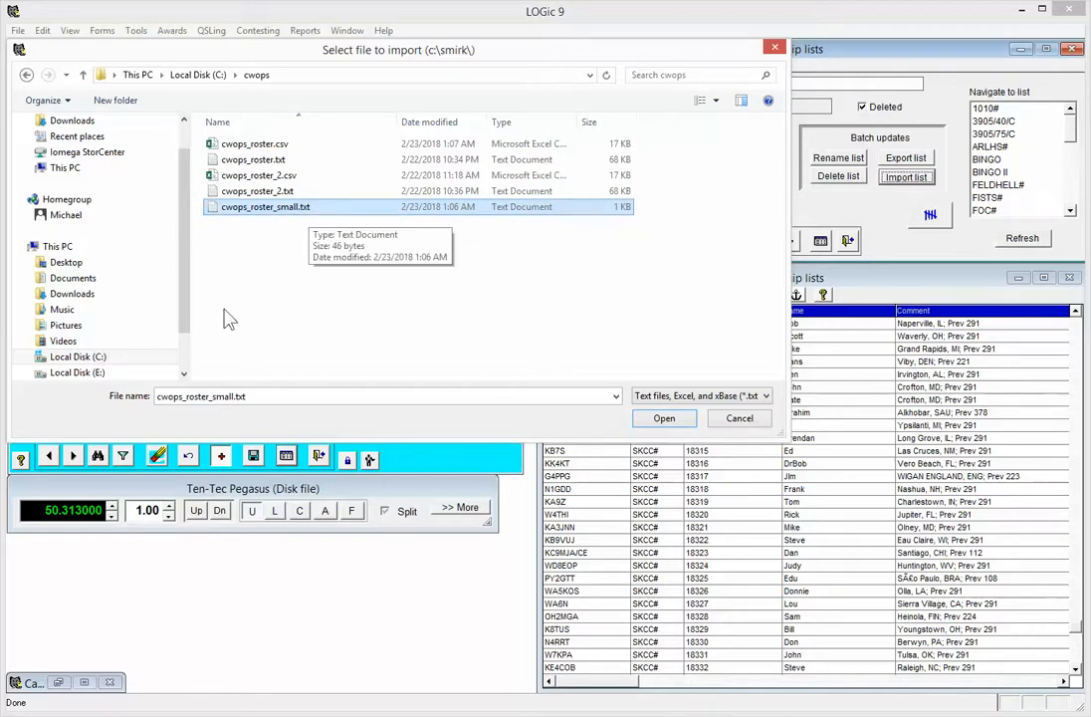
left_click(664, 418)
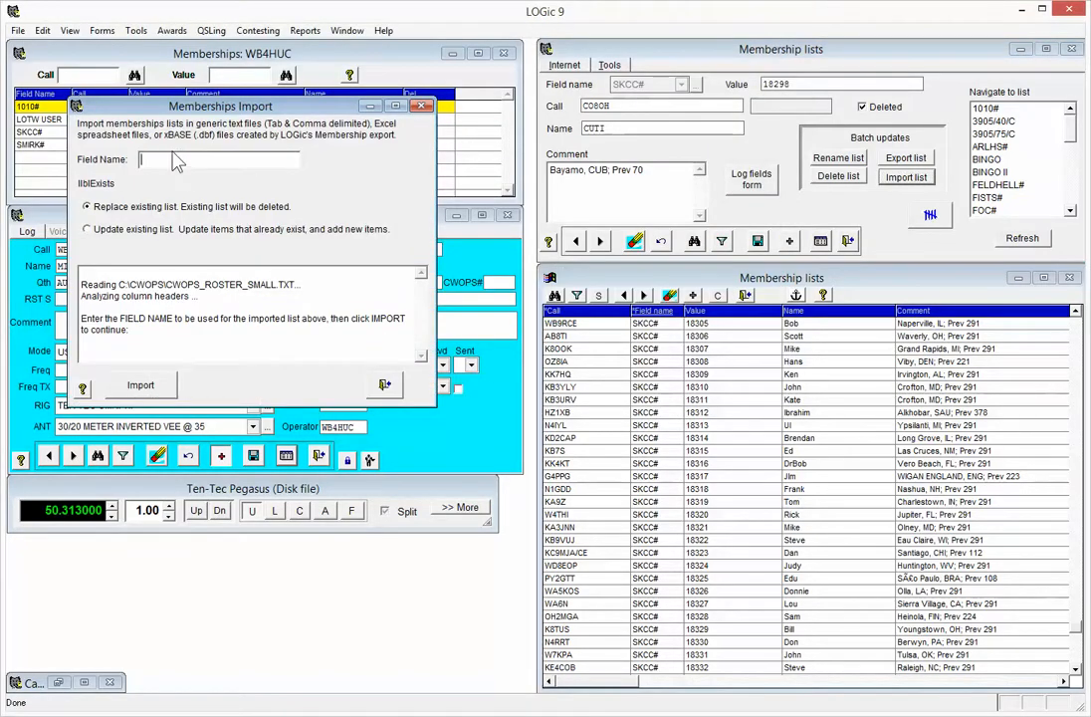
Step: Import the list under the field name cwops#, preview the data, add it to the Memberships table and close the import form
type("cwops#")
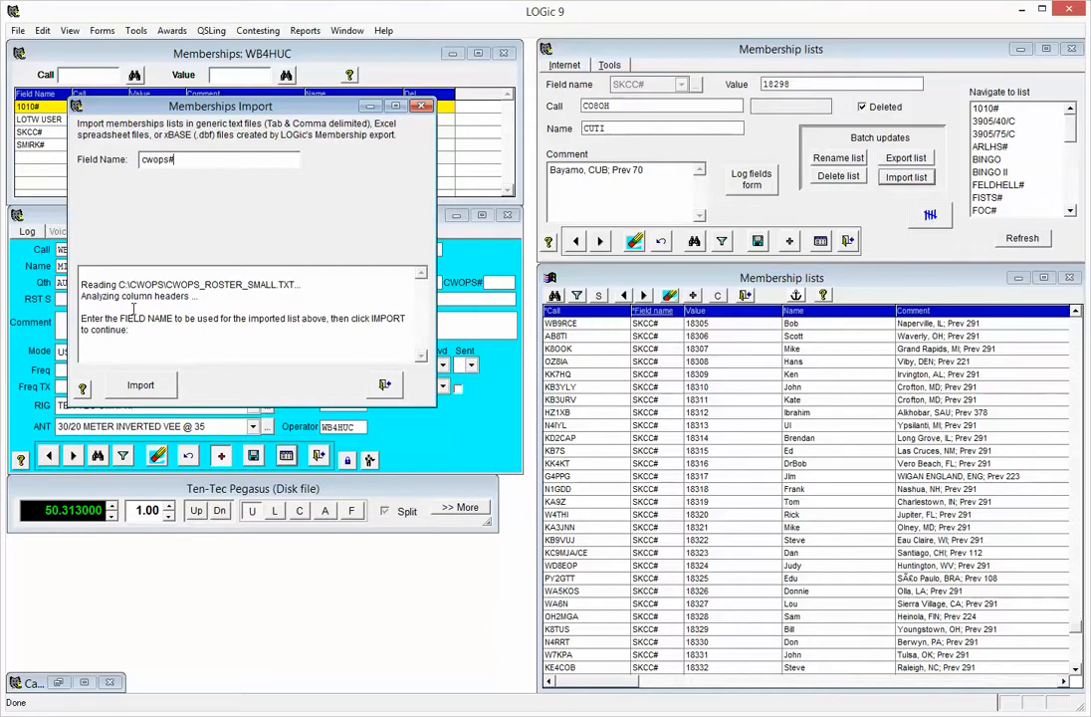
left_click(150, 389)
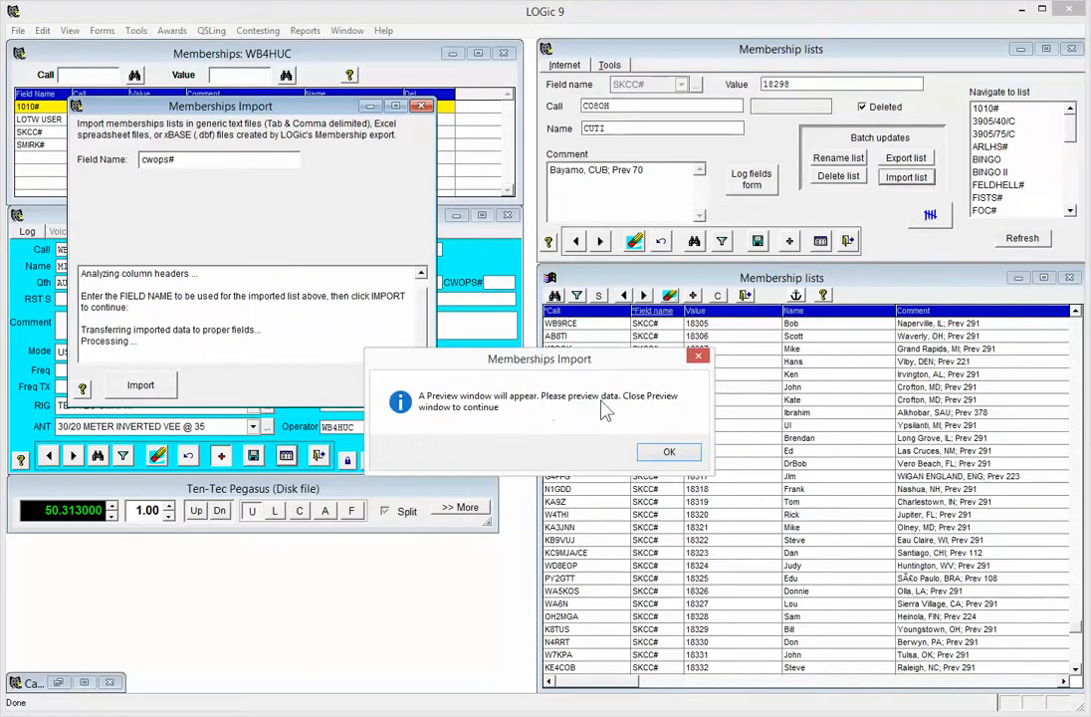
left_click(669, 451)
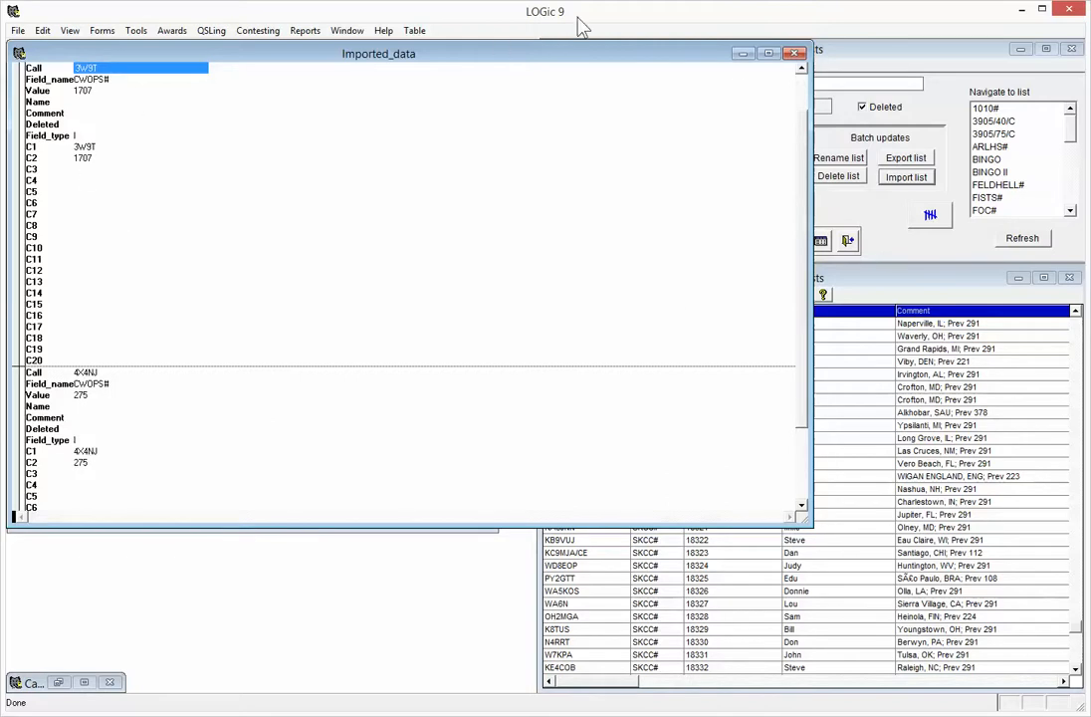
left_click(794, 54)
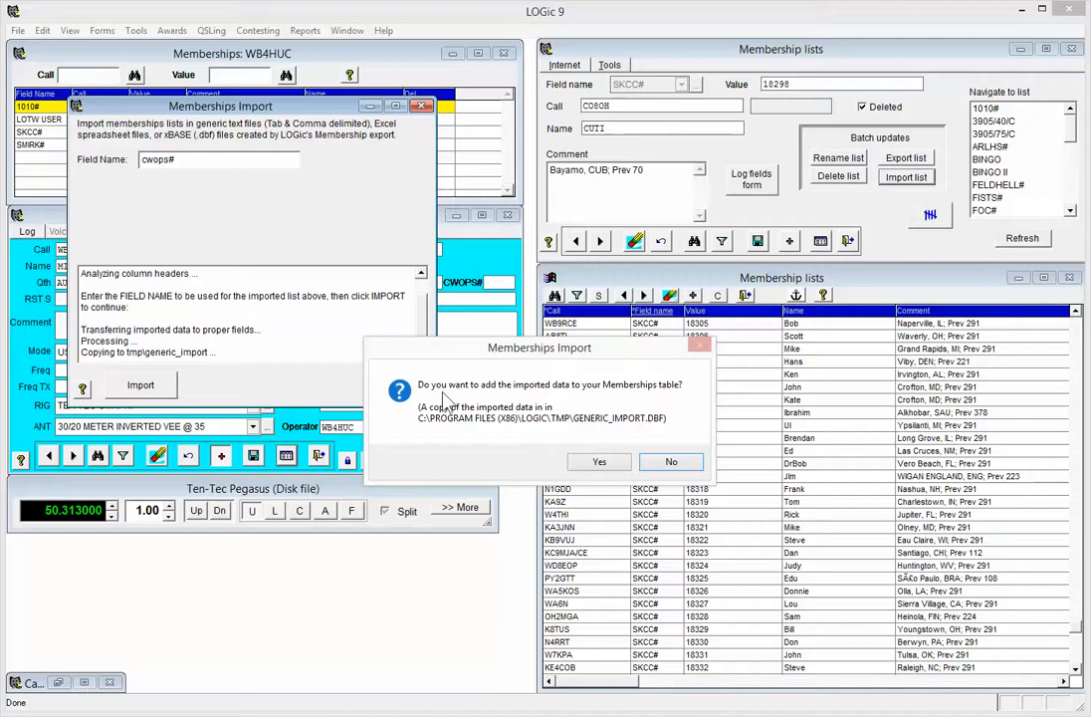
left_click(600, 463)
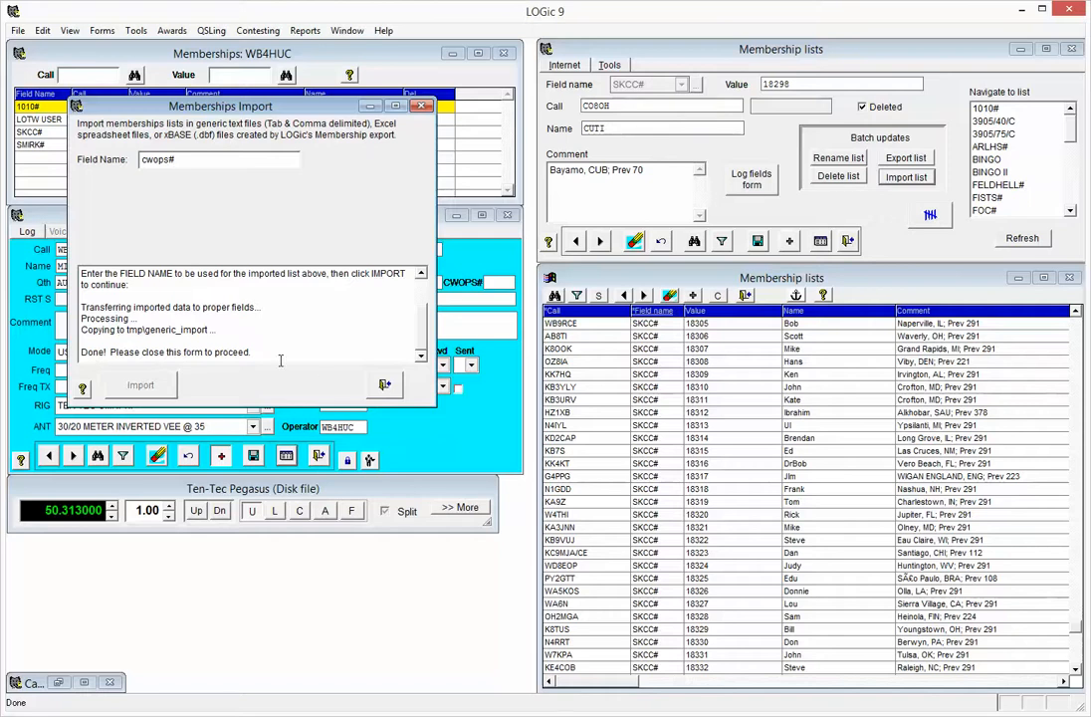
left_click(384, 384)
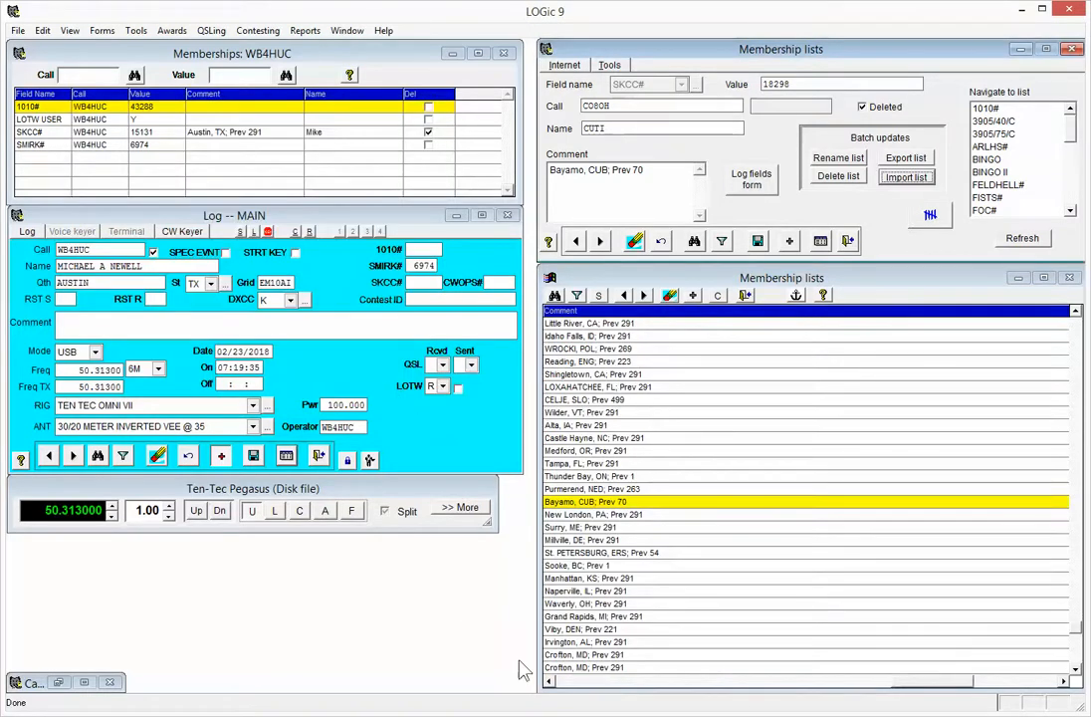
Step: Find the CWOPS# records in the membership lists table by searching on the field name CWOPS#
left_click(574, 683)
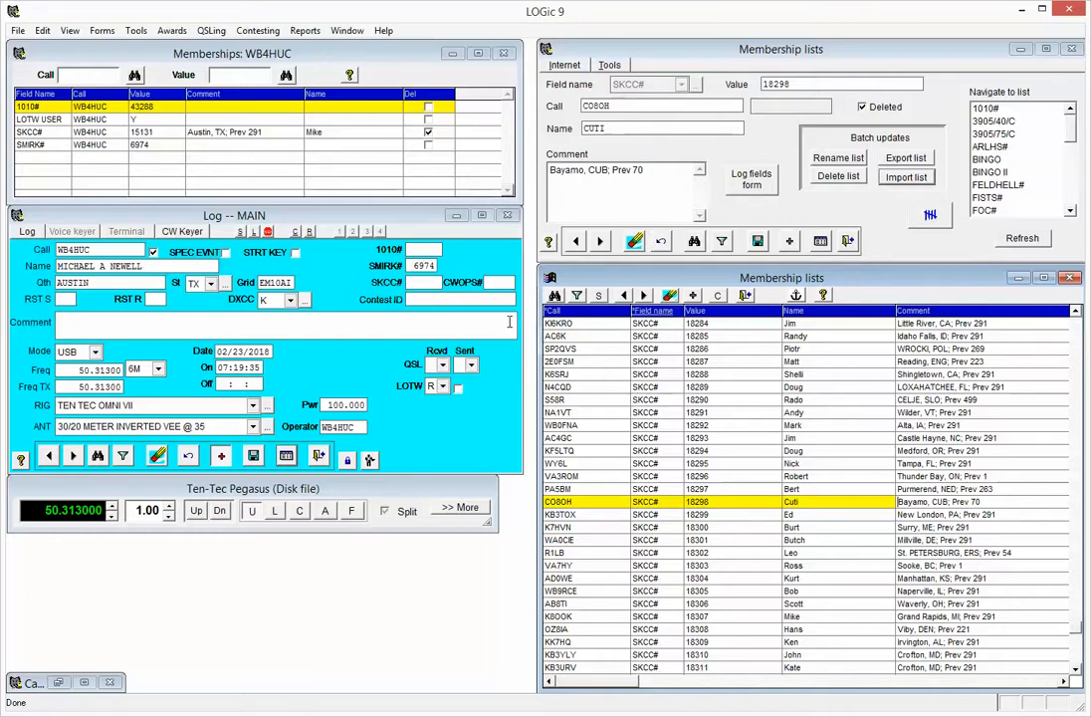
left_click(555, 295)
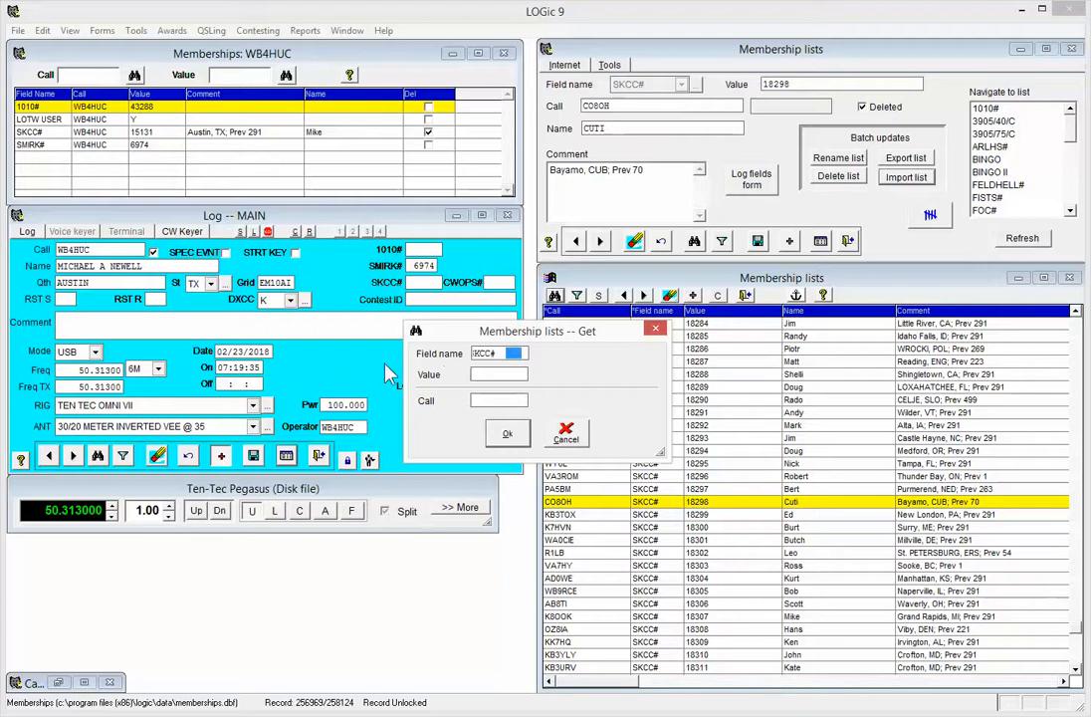
left_click_drag(500, 354, 423, 360)
key("BackSpace")
key("BackSpace")
key("BackSpace")
key("Escape")
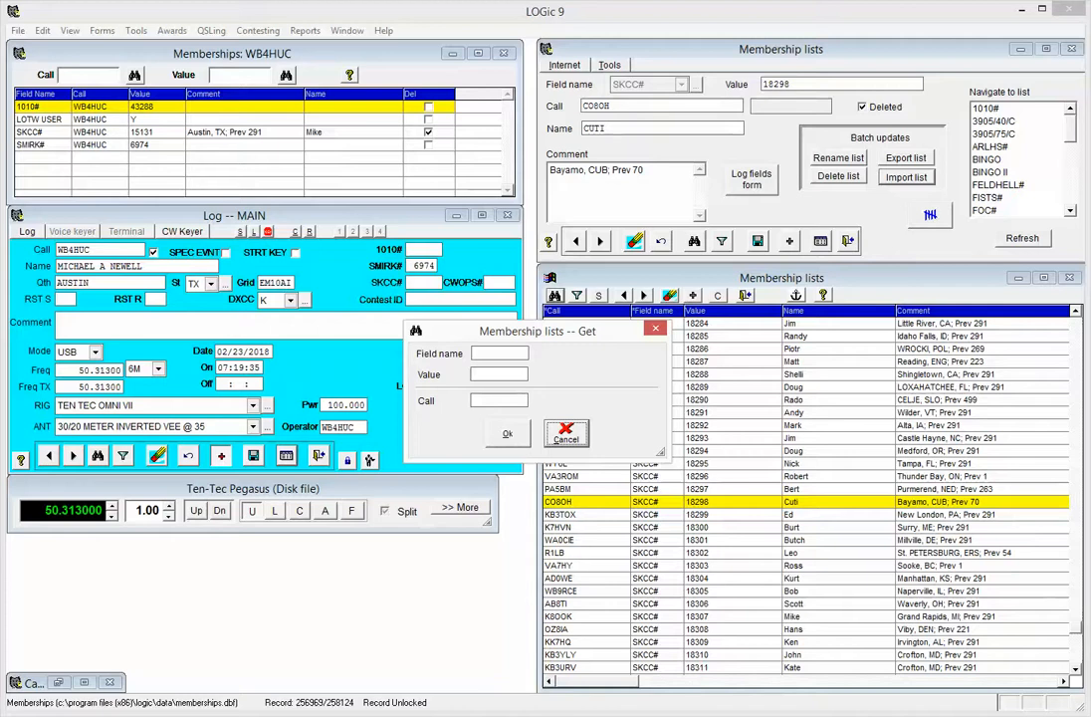
left_click(486, 355)
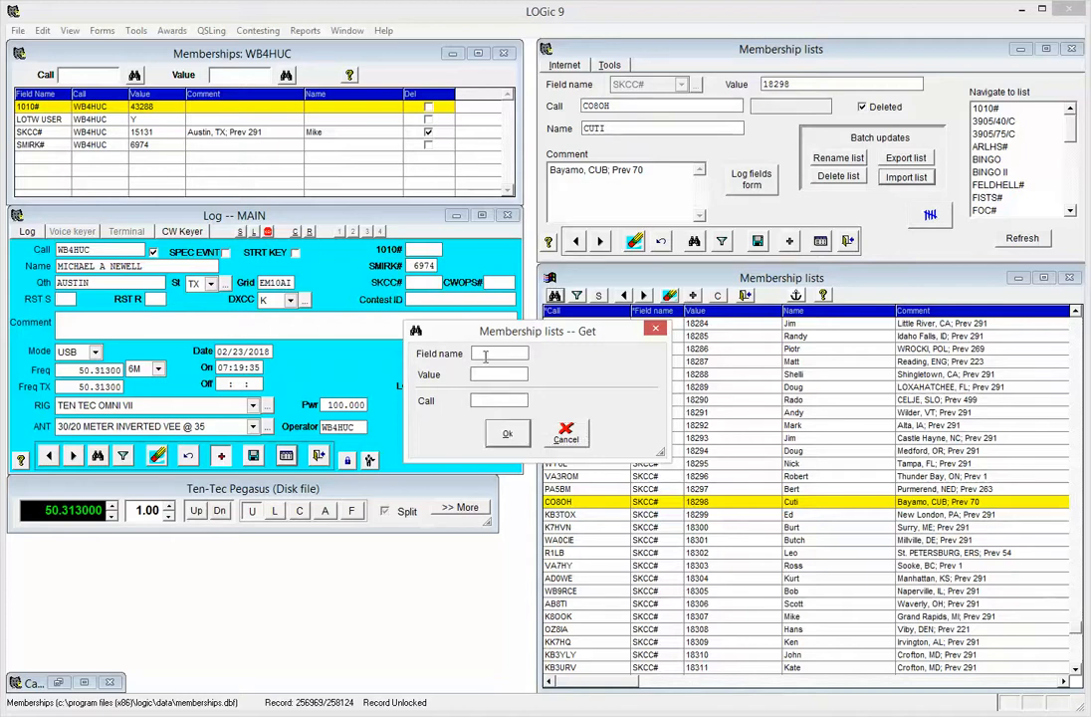
type("VE")
type("CWOP")
type("S#")
left_click(507, 434)
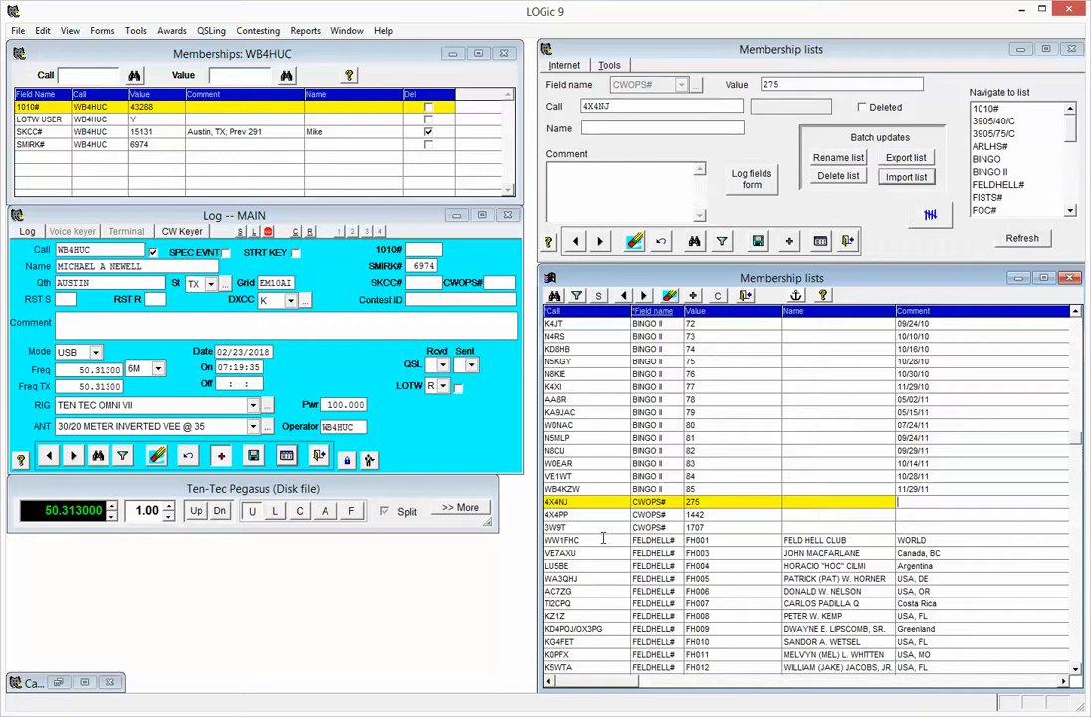
Step: Open cwops_roster.csv from C:\cwops for import under the field name cwops#, with the option to update the existing list
left_click(906, 177)
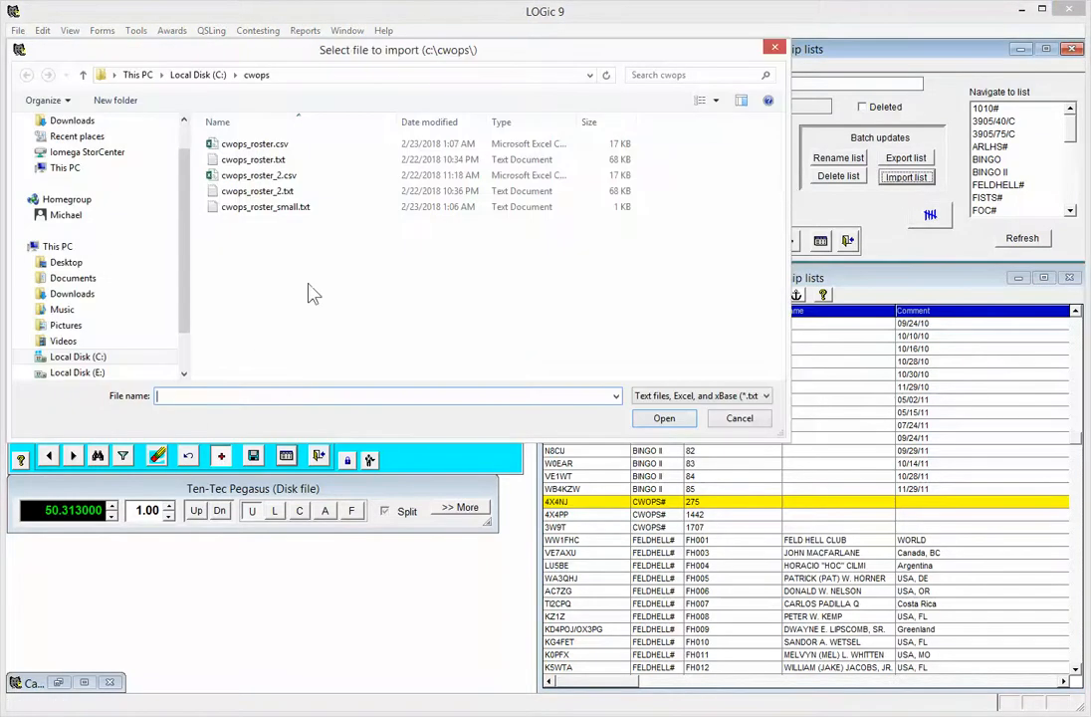
left_click(279, 147)
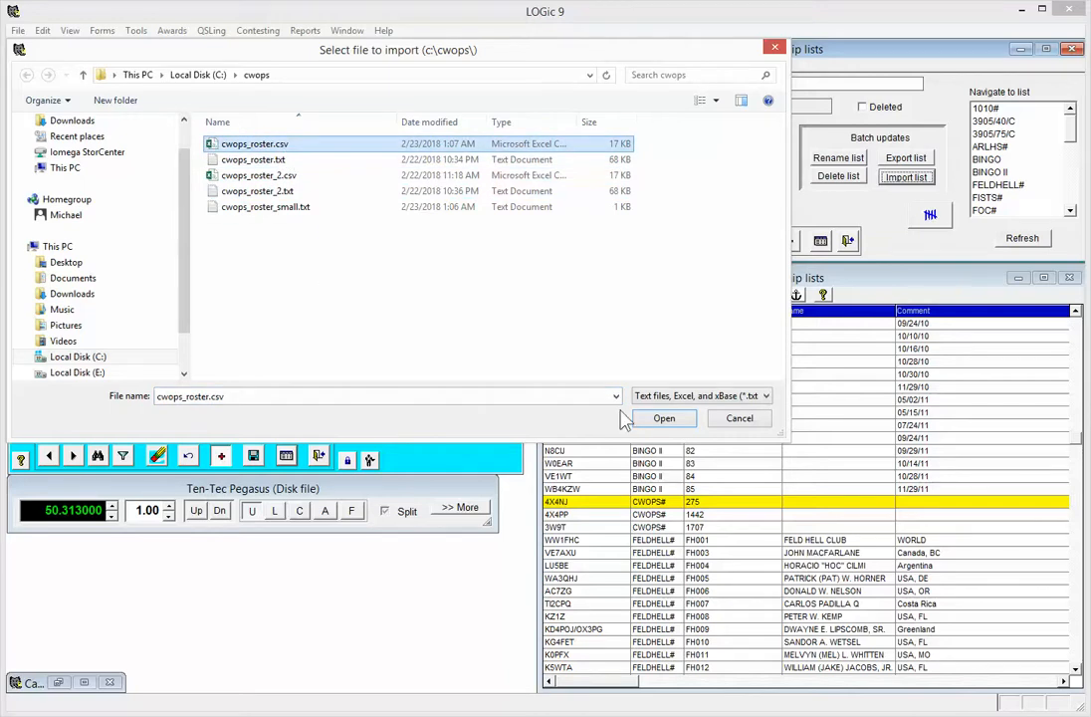
left_click(660, 418)
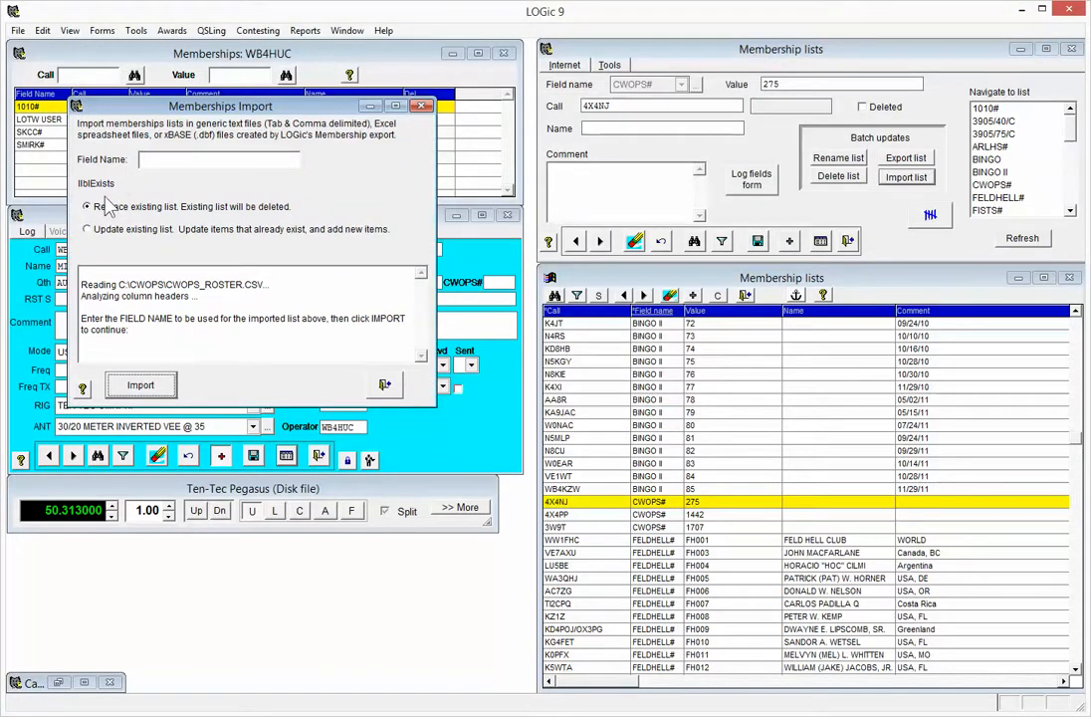
left_click(154, 162)
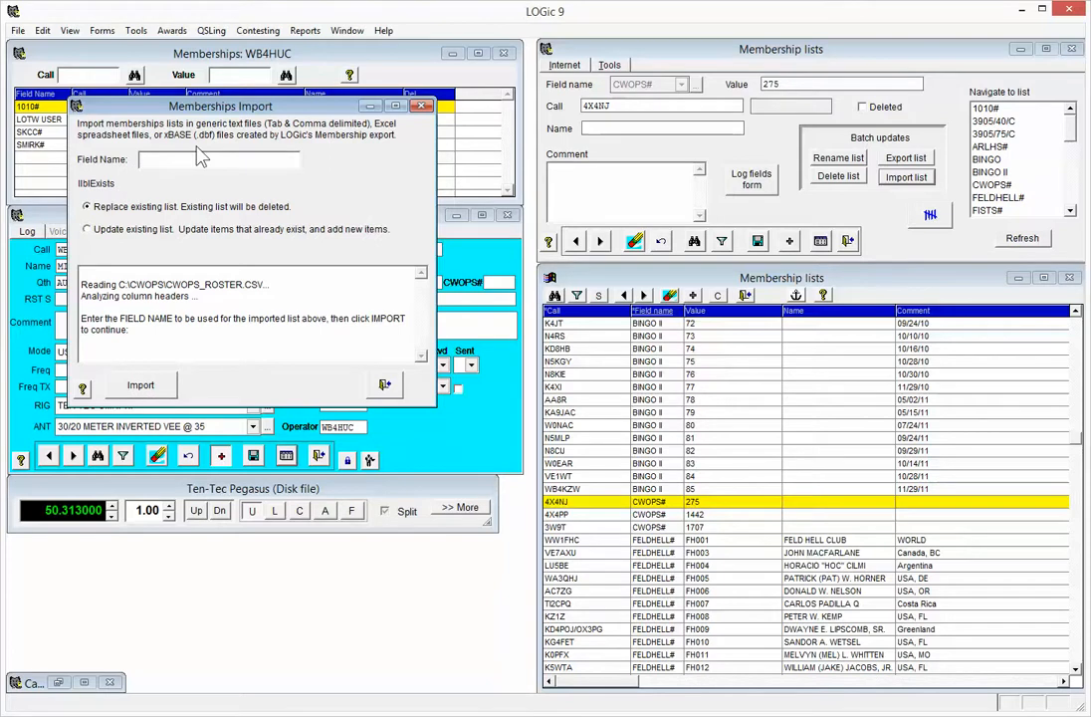
type("cwops")
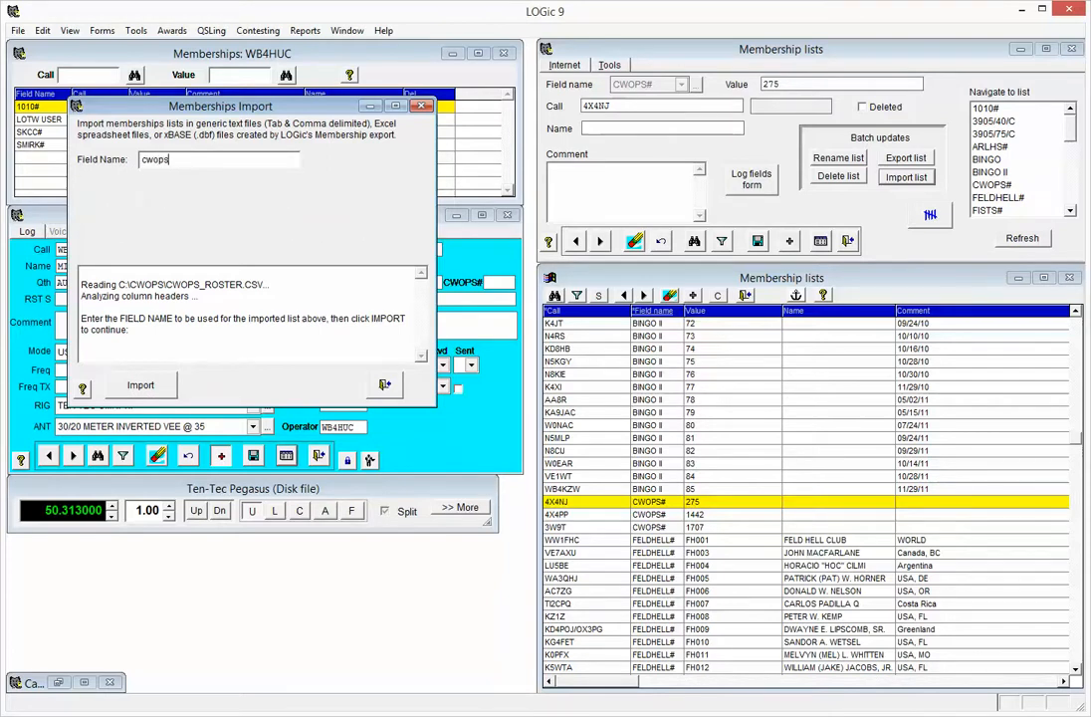
type("#")
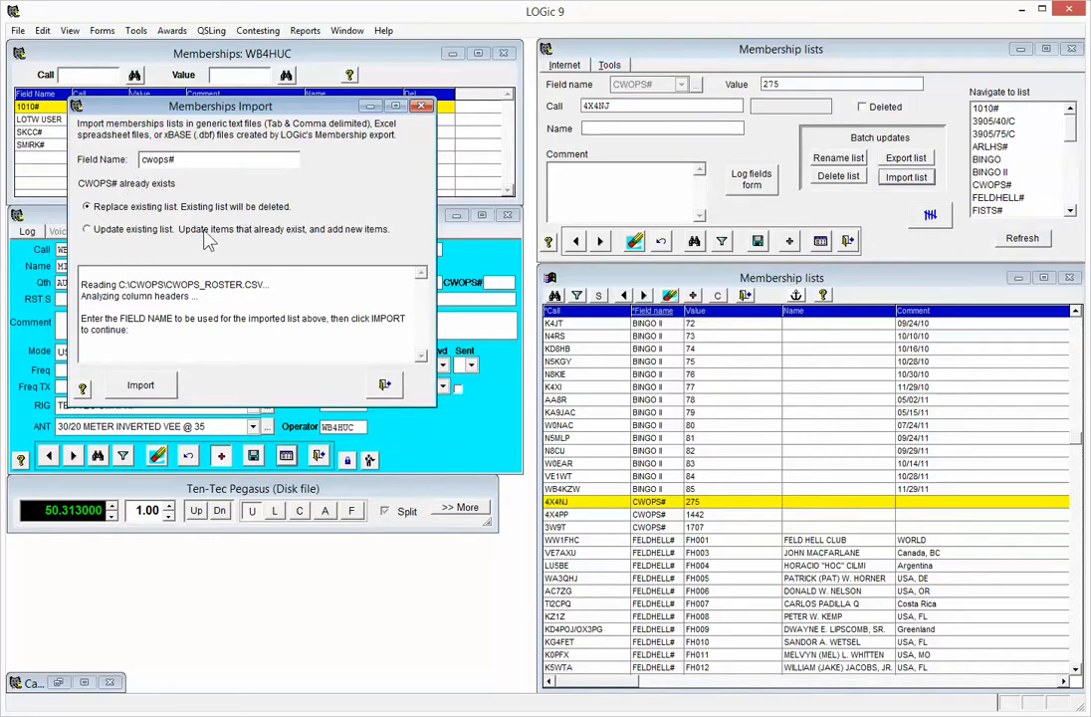
left_click(137, 232)
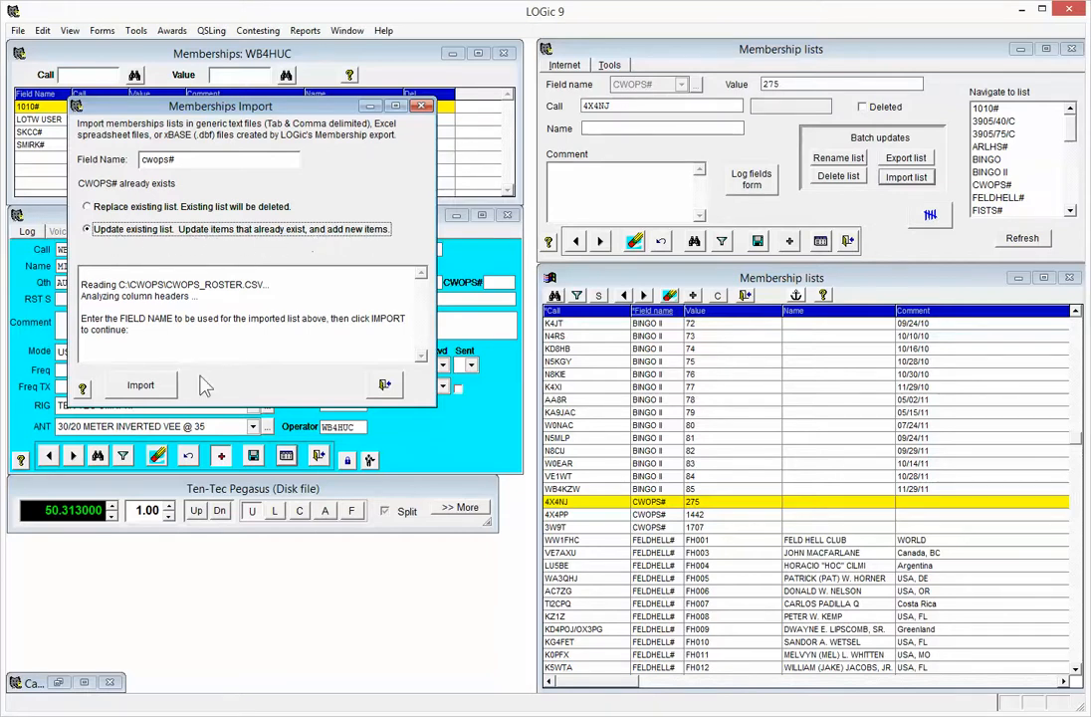
Step: Run the import, preview the imported data, add it to the Memberships table and close the import form
left_click(149, 394)
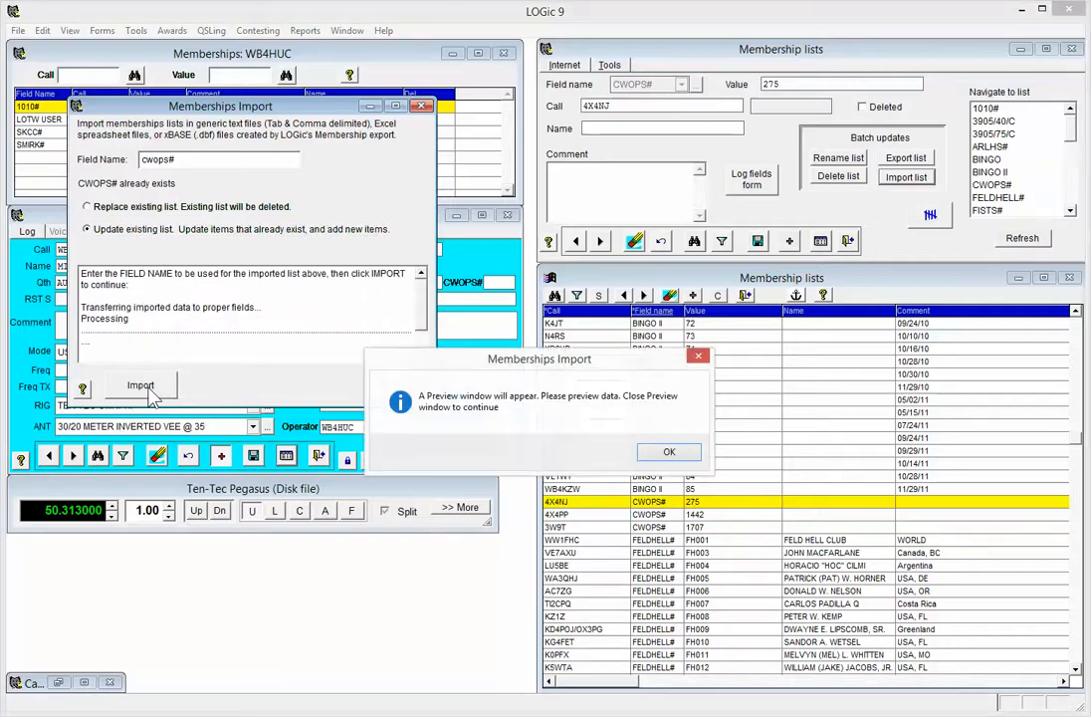
left_click(669, 452)
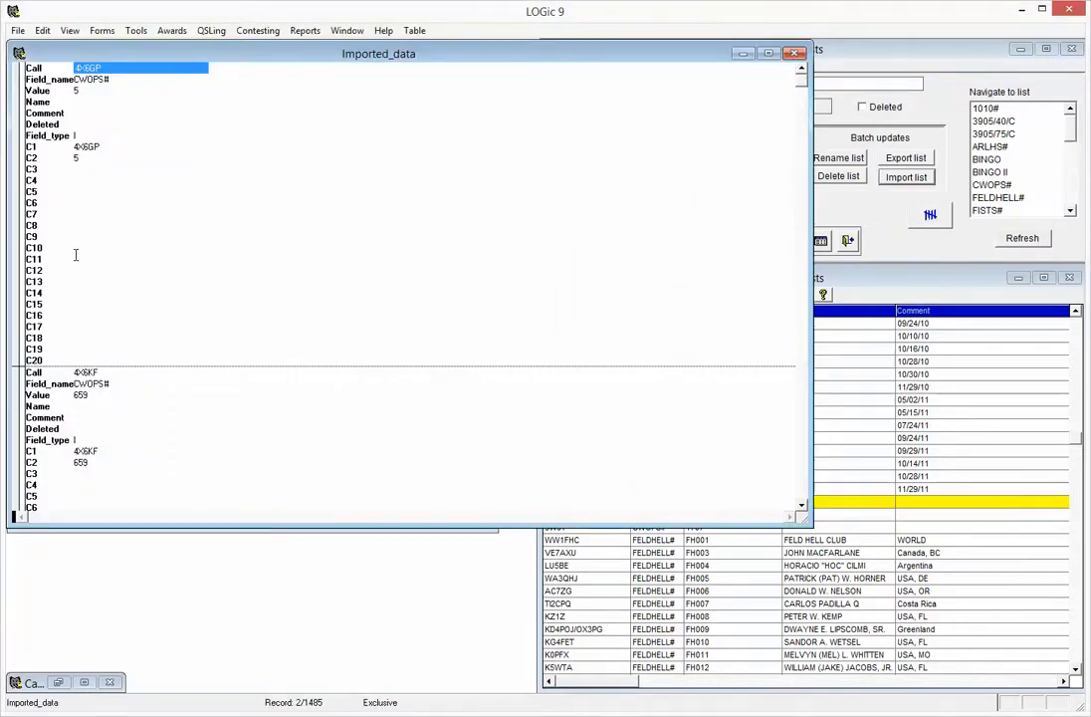
left_click(795, 54)
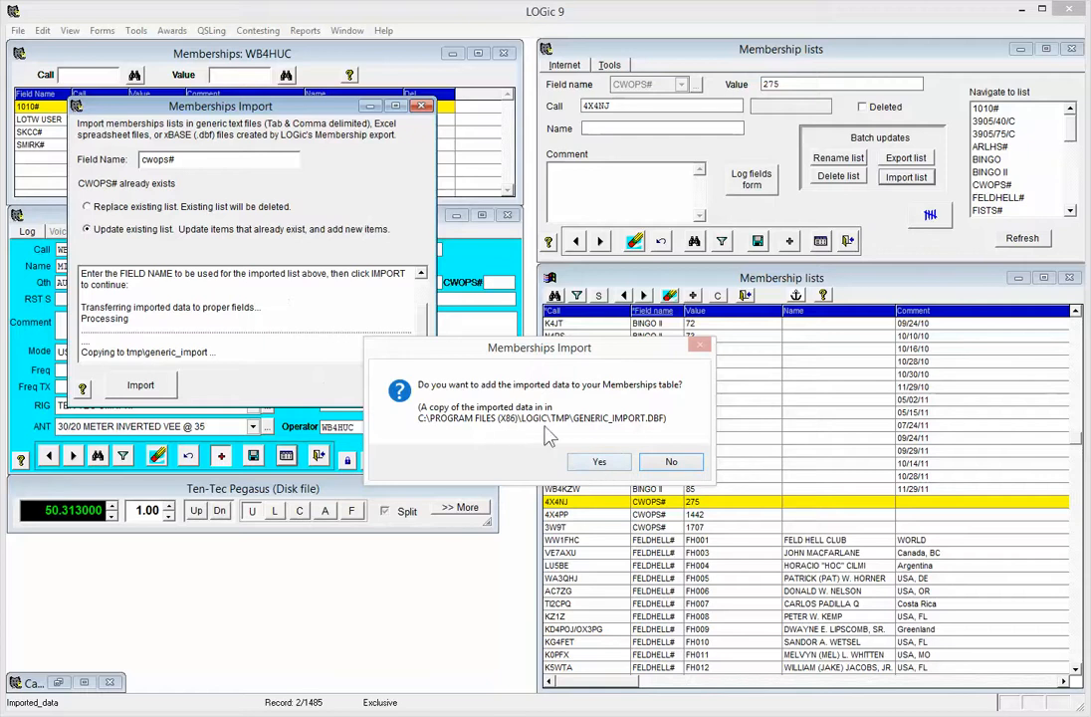
left_click(600, 461)
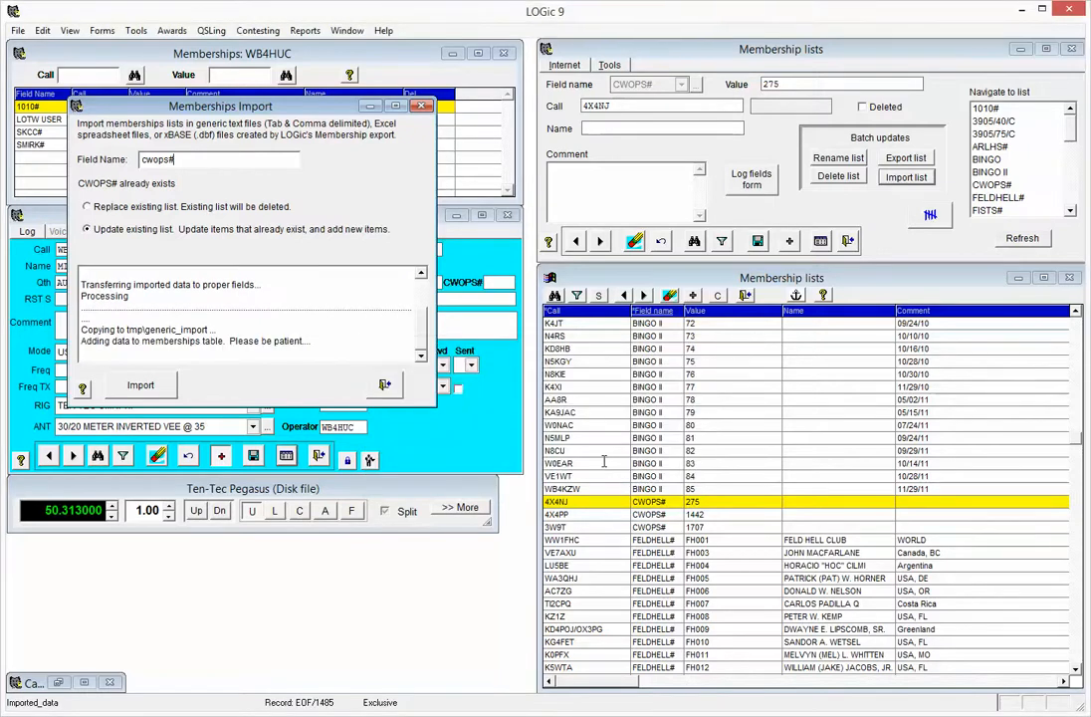
left_click(384, 384)
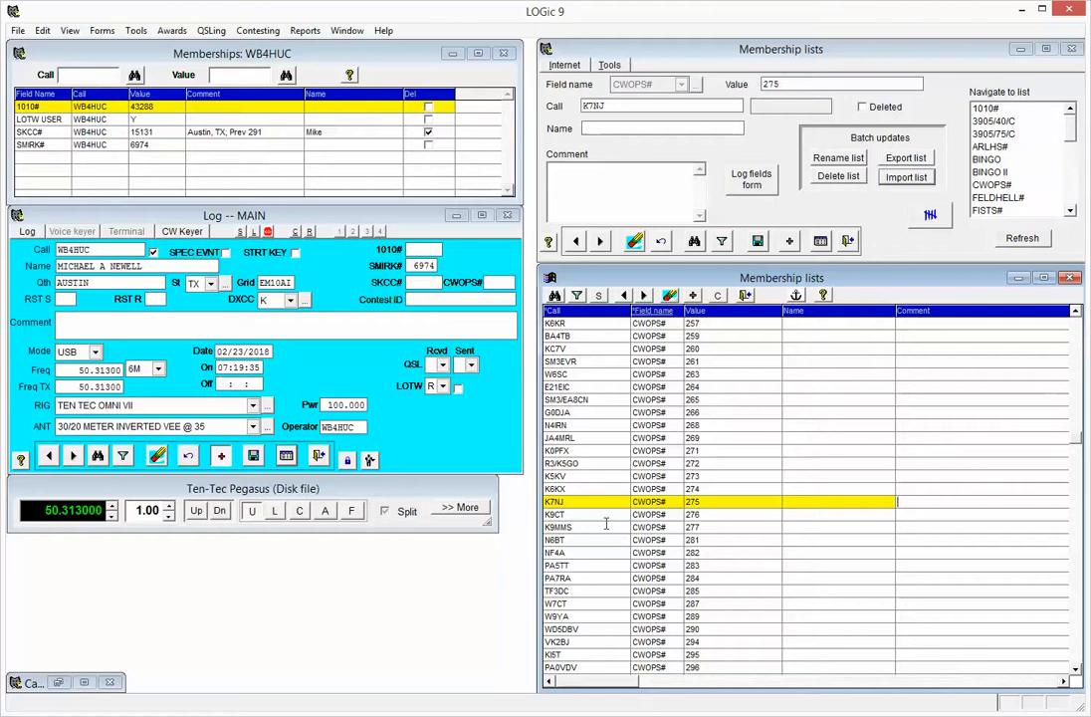
Step: Examine the imported CWOPS# records in the membership lists table, checking the call signs and member values
scroll(616, 506, "up", 10)
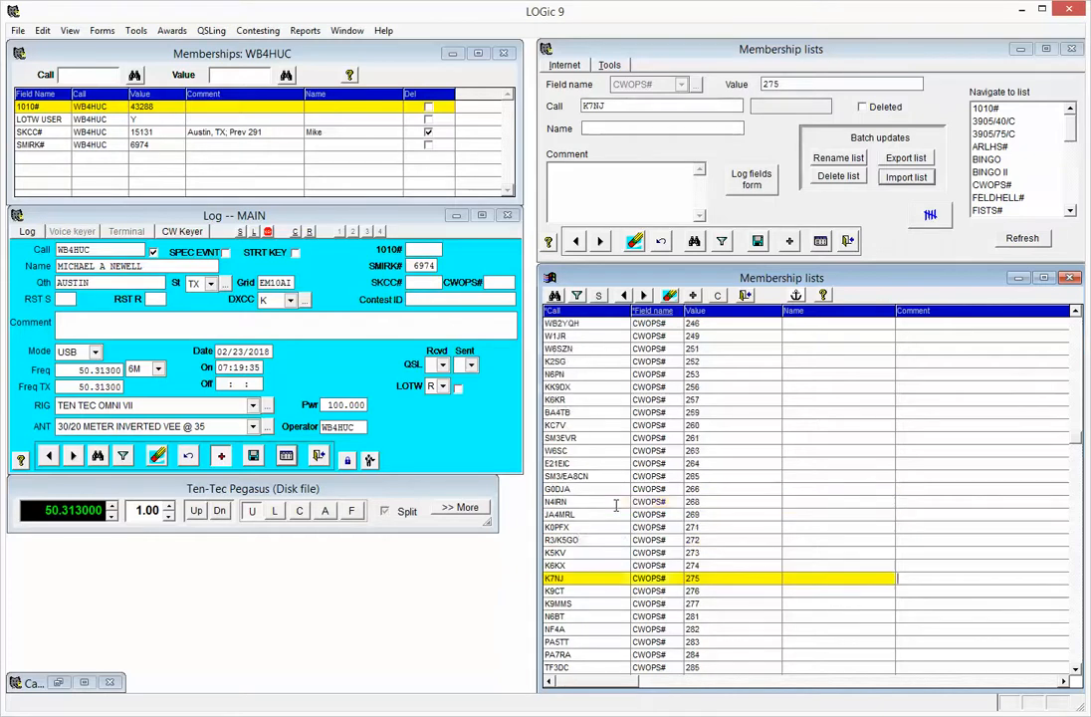
scroll(616, 506, "up", 20)
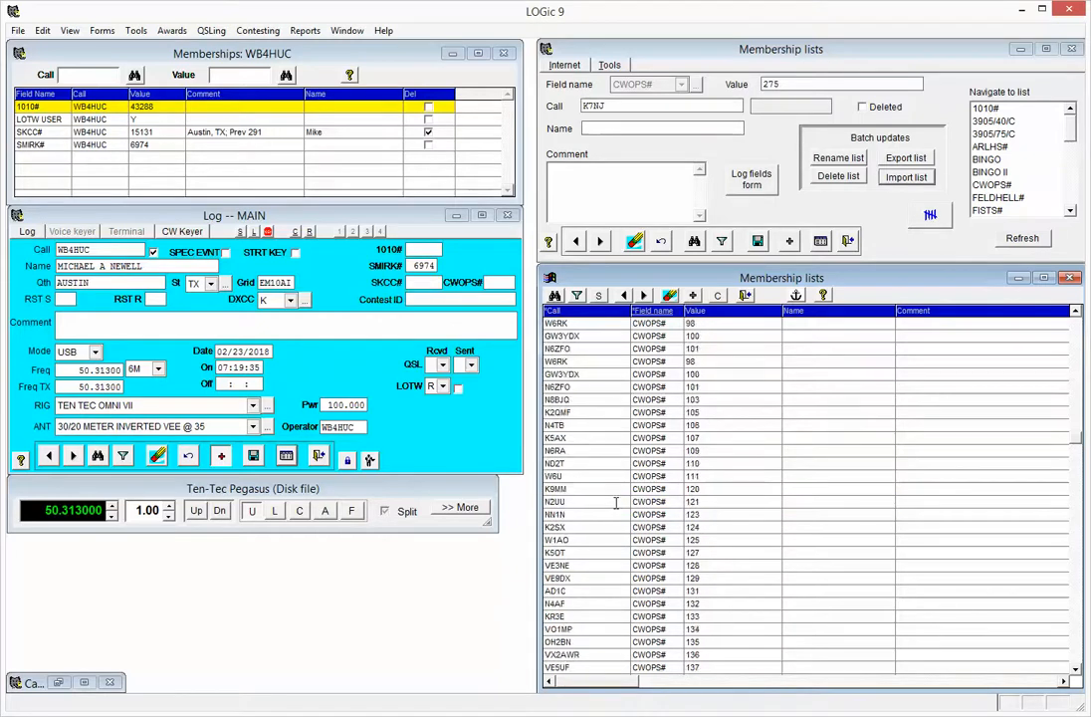
scroll(616, 503, "up", 3)
scroll(619, 503, "down", 20)
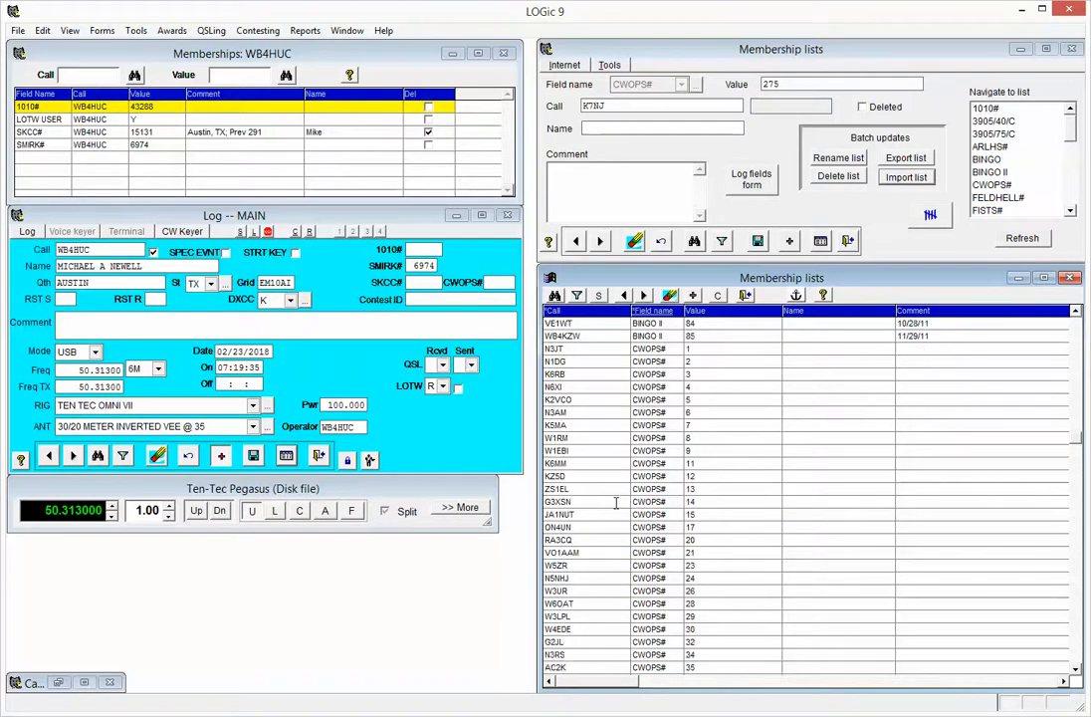
scroll(622, 502, "down", 20)
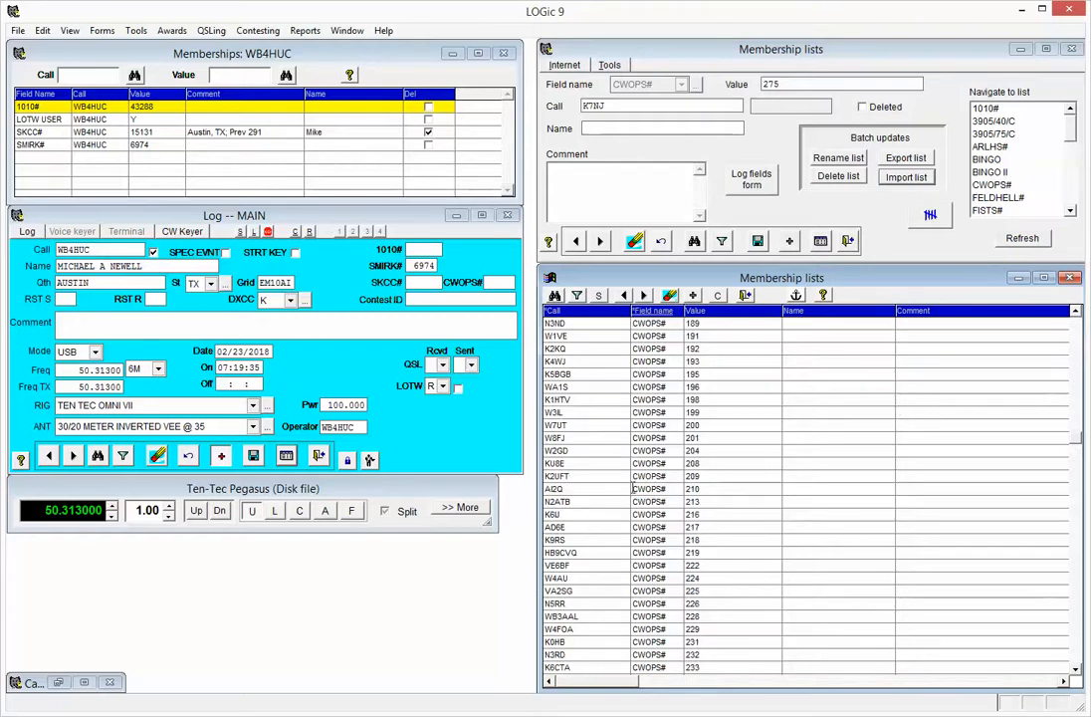
scroll(632, 482, "down", 20)
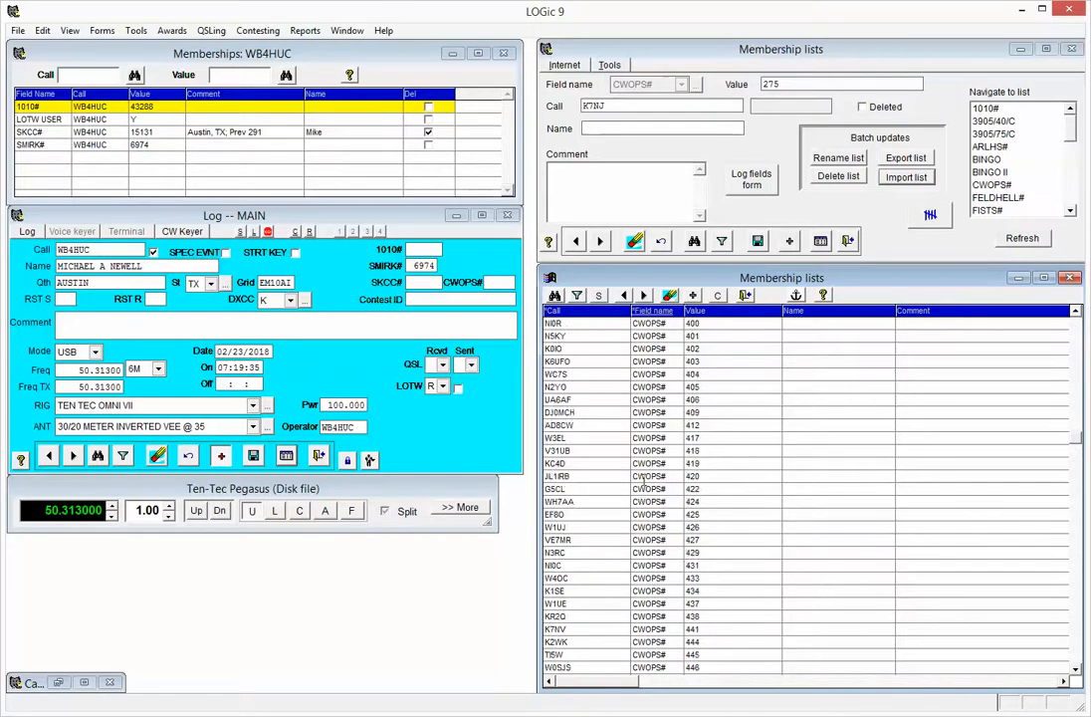
scroll(642, 483, "down", 20)
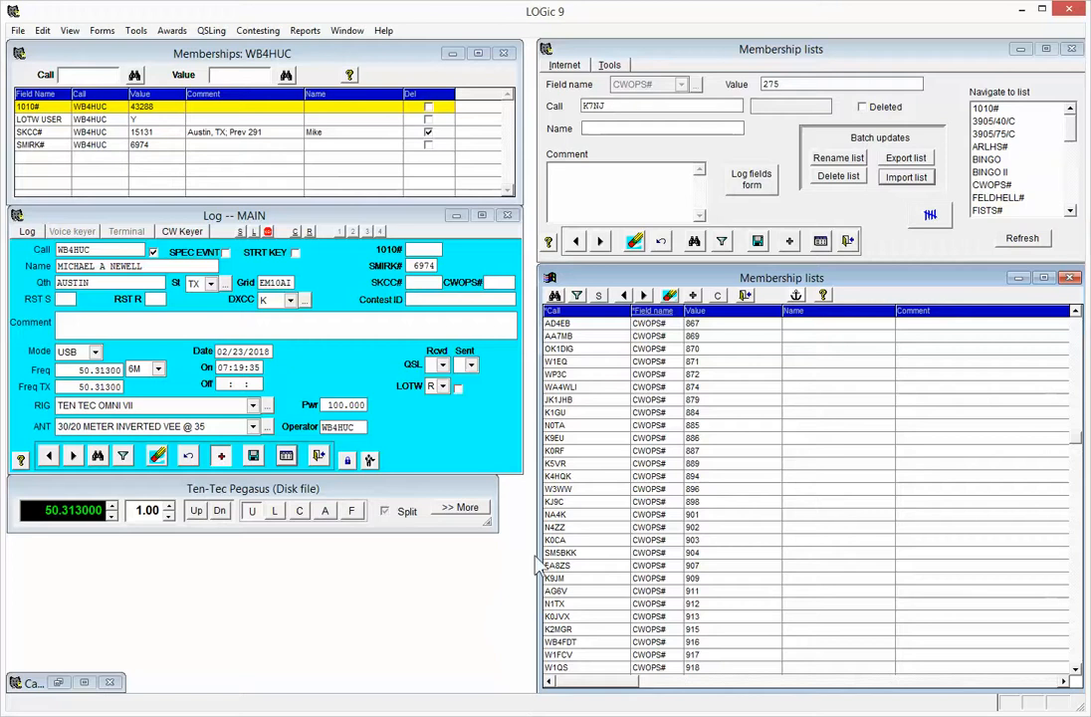
scroll(627, 458, "down", 15)
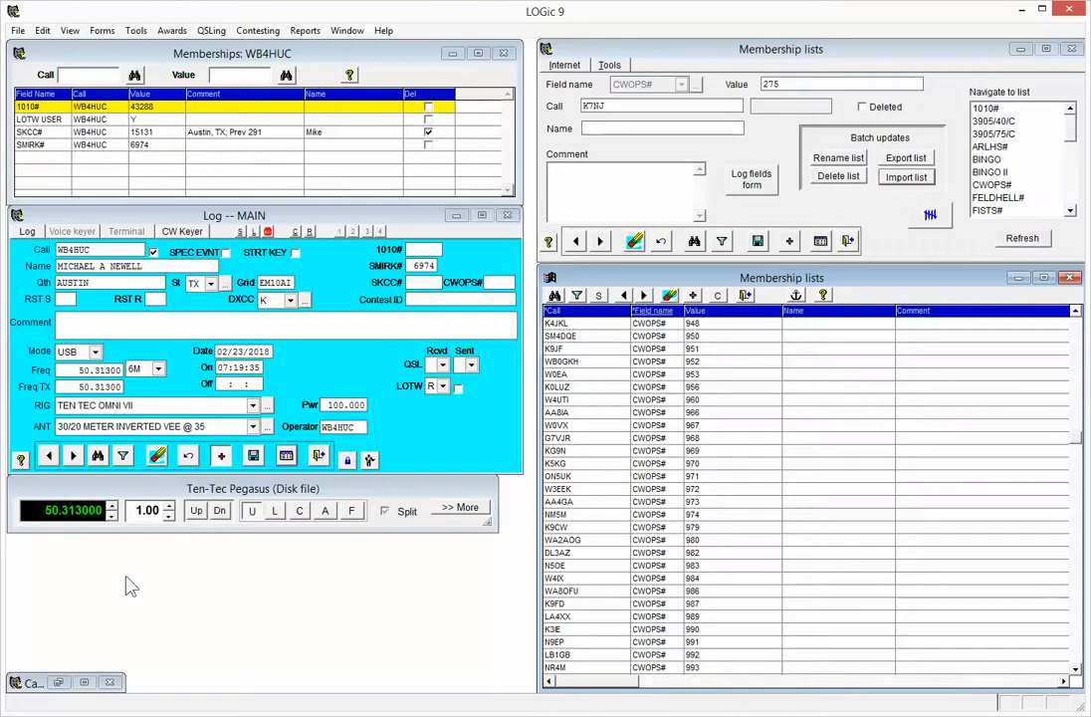
left_click(221, 455)
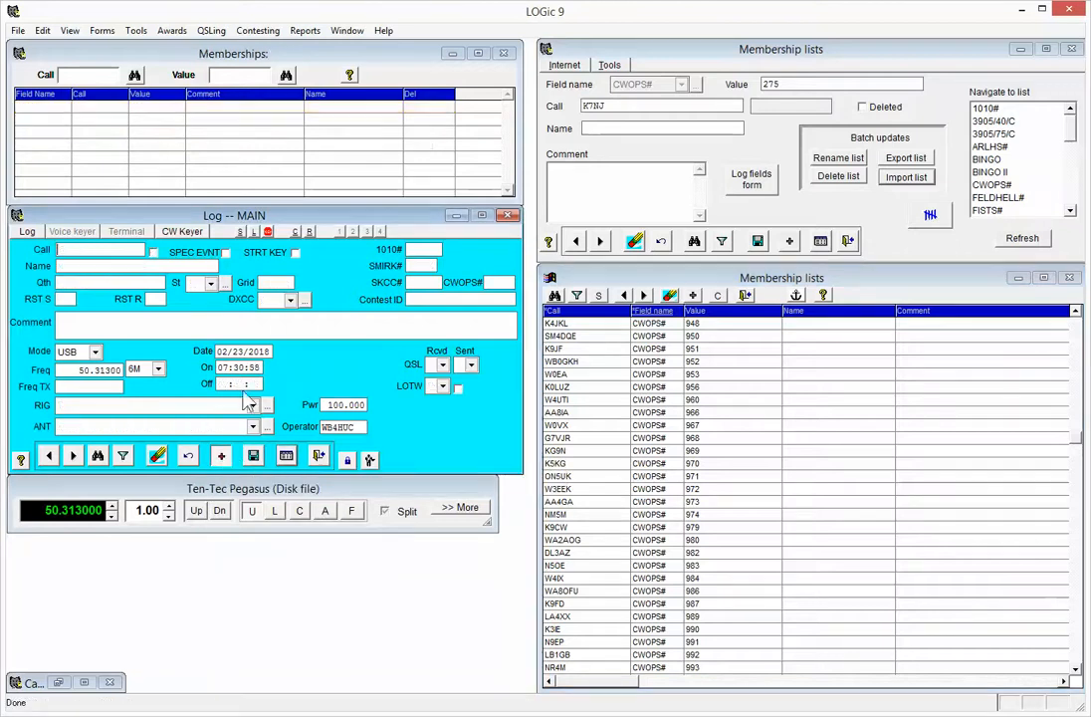
type("W0VX")
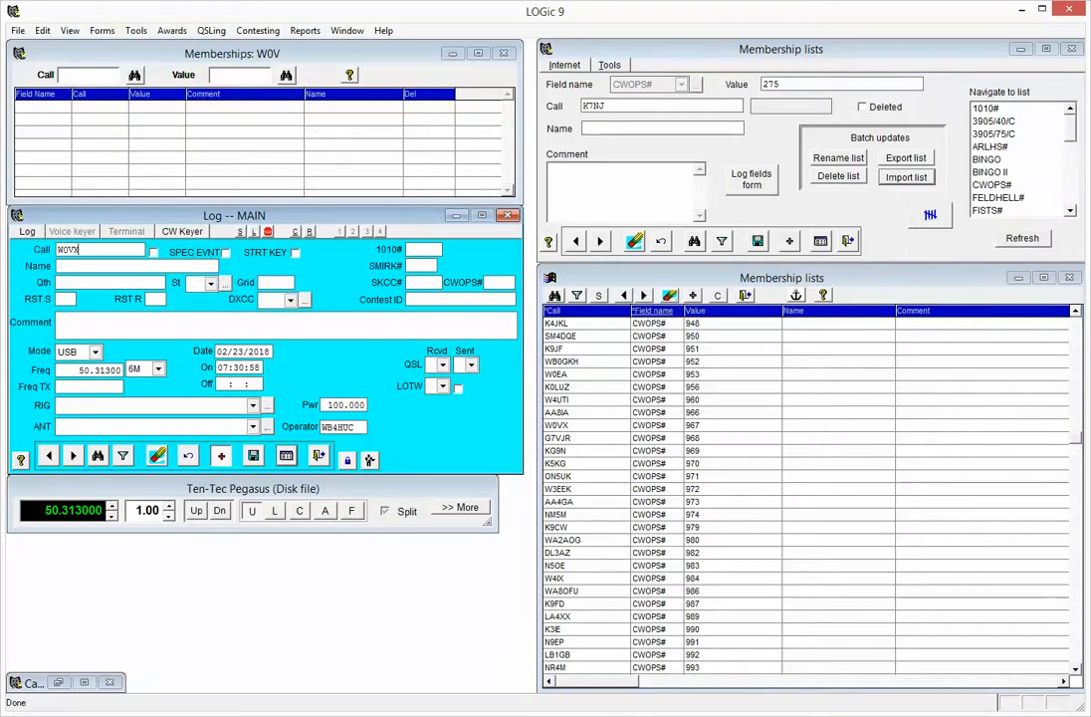
key("Tab")
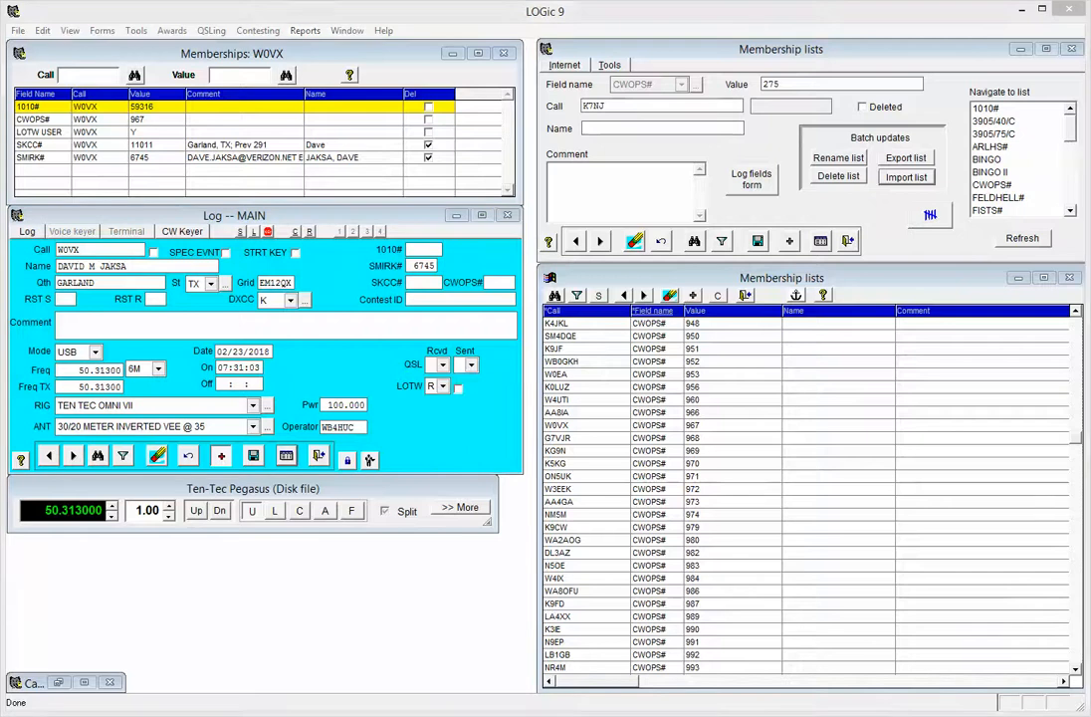
left_click(371, 716)
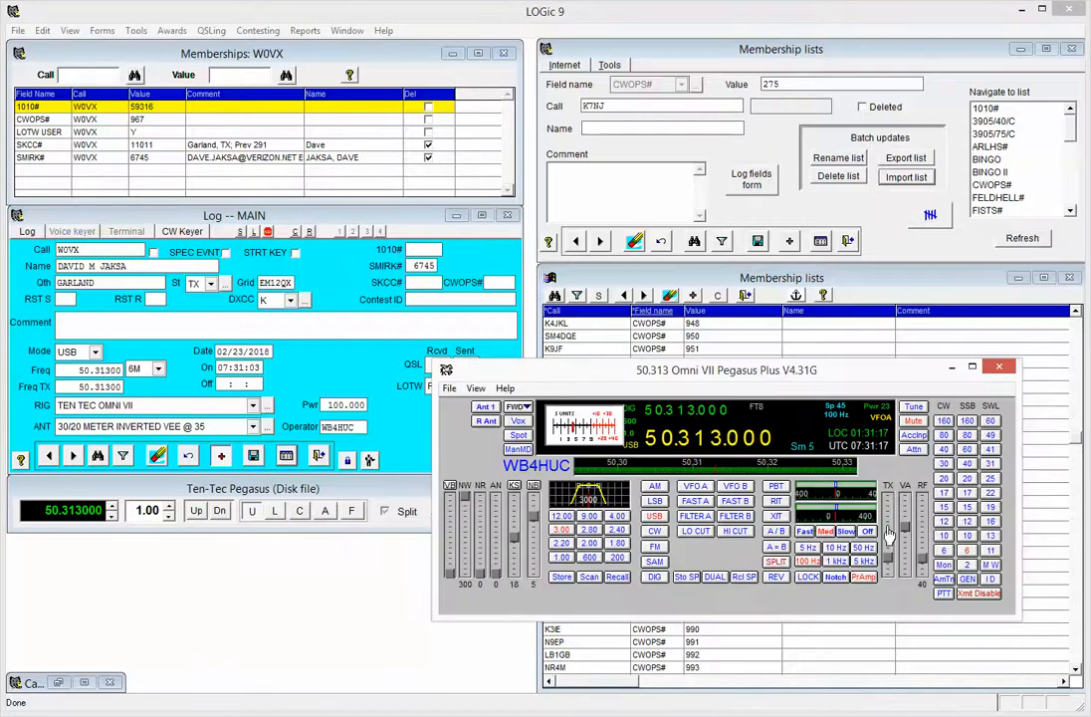
left_click(656, 531)
left_click(999, 366)
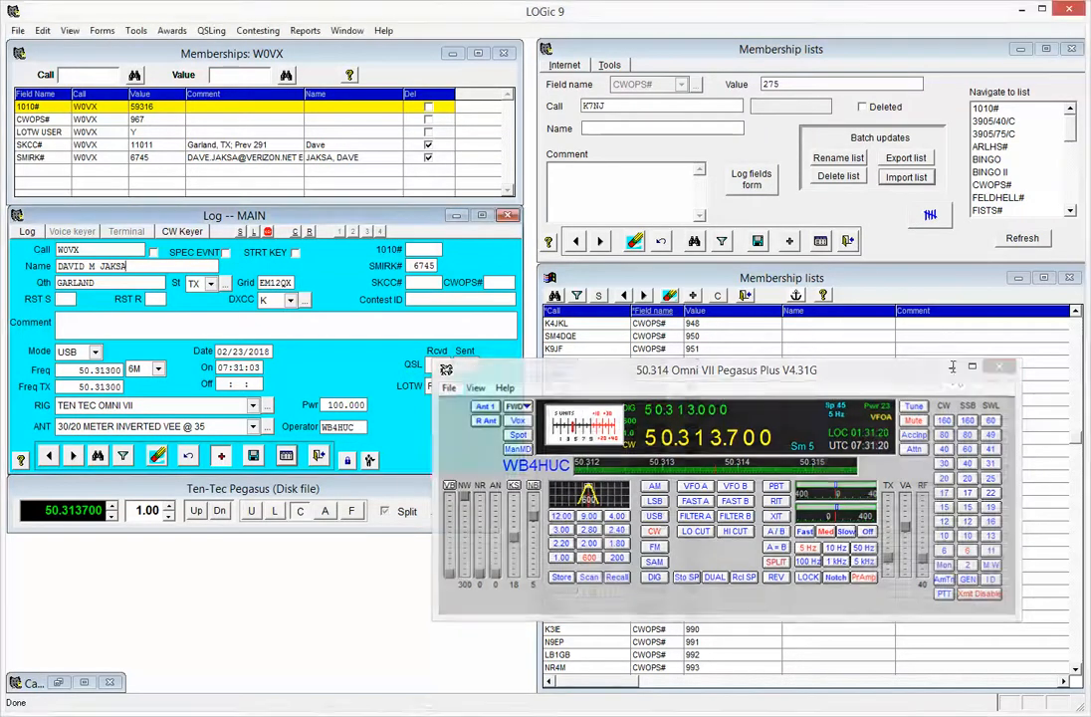
left_click(221, 459)
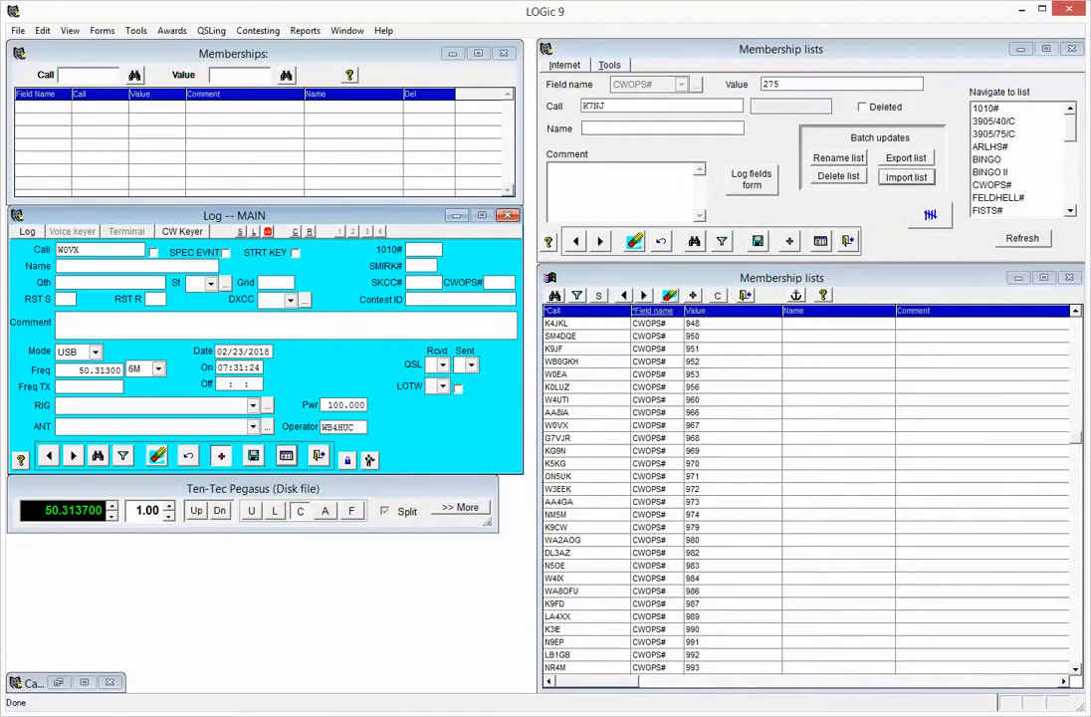
key("Tab")
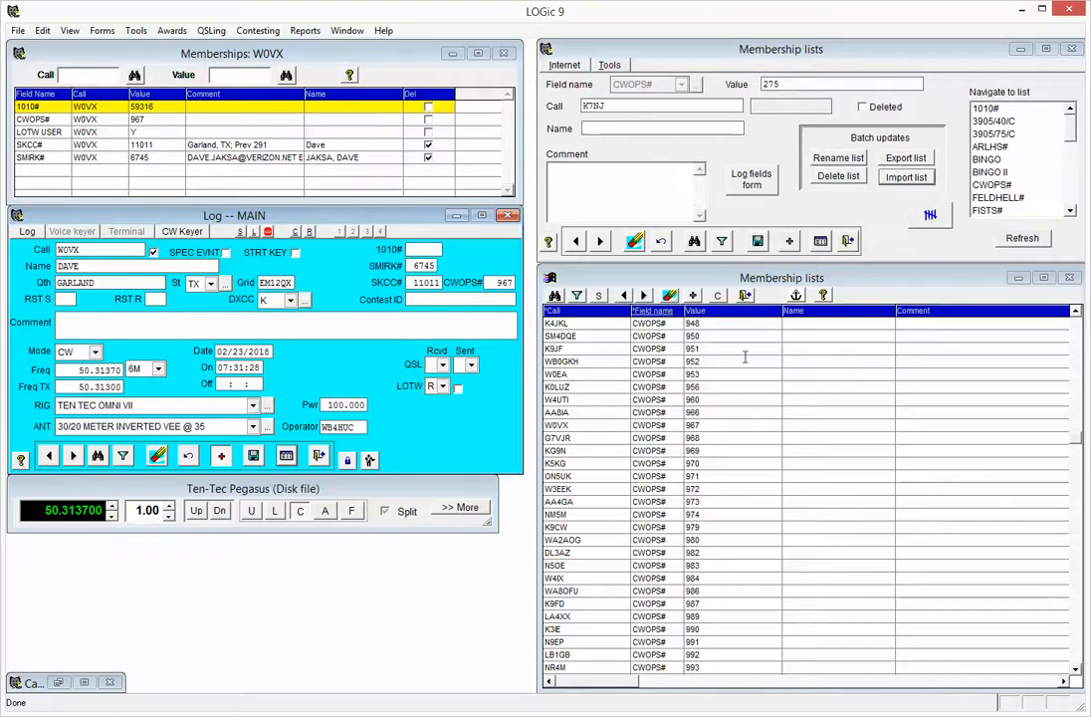
Step: Look through the available membership lists from 1010# to YL# and return to the start of the list
left_click_drag(1071, 123, 1071, 209)
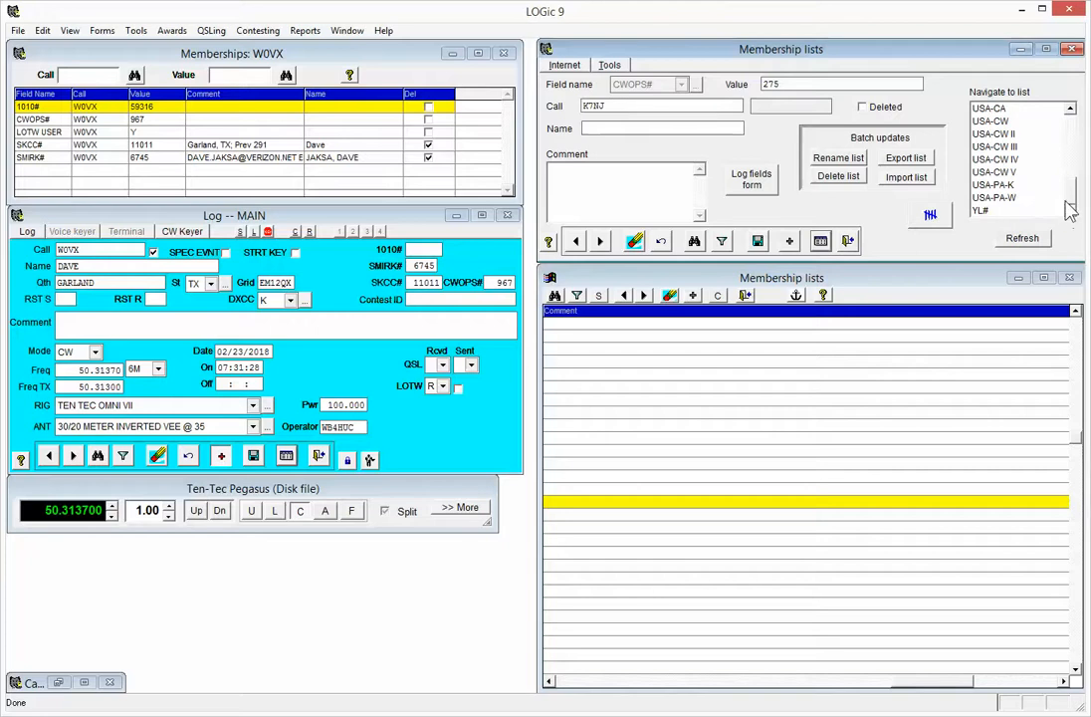
left_click(1070, 110)
left_click(1071, 110)
left_click(1072, 111)
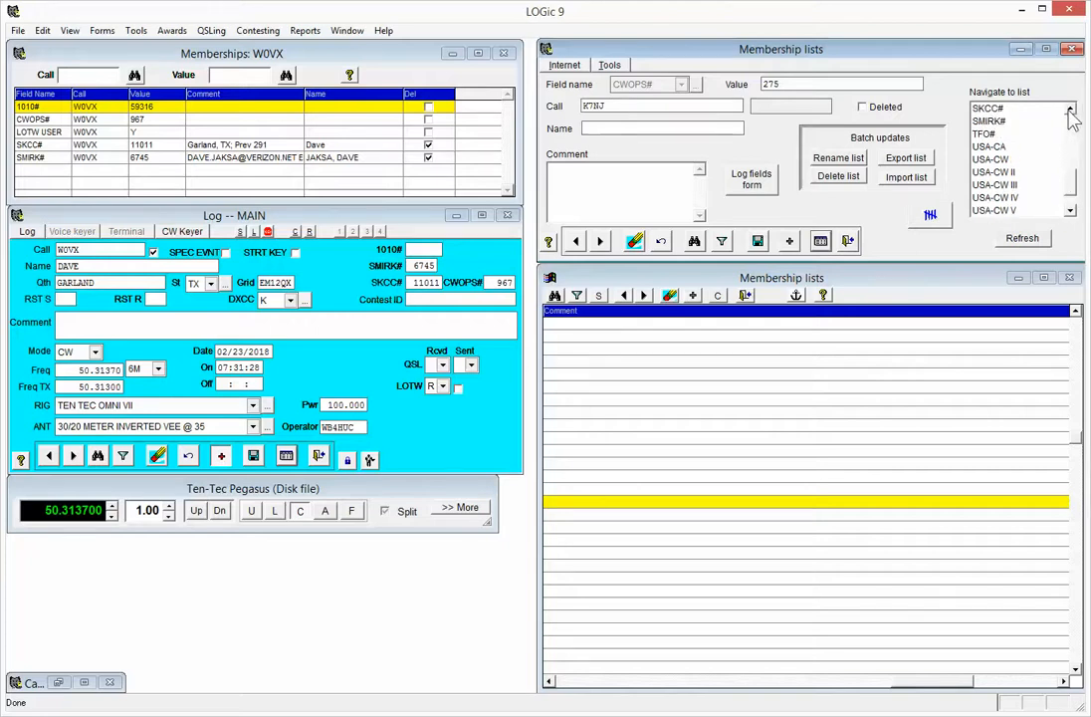
left_click(1071, 119)
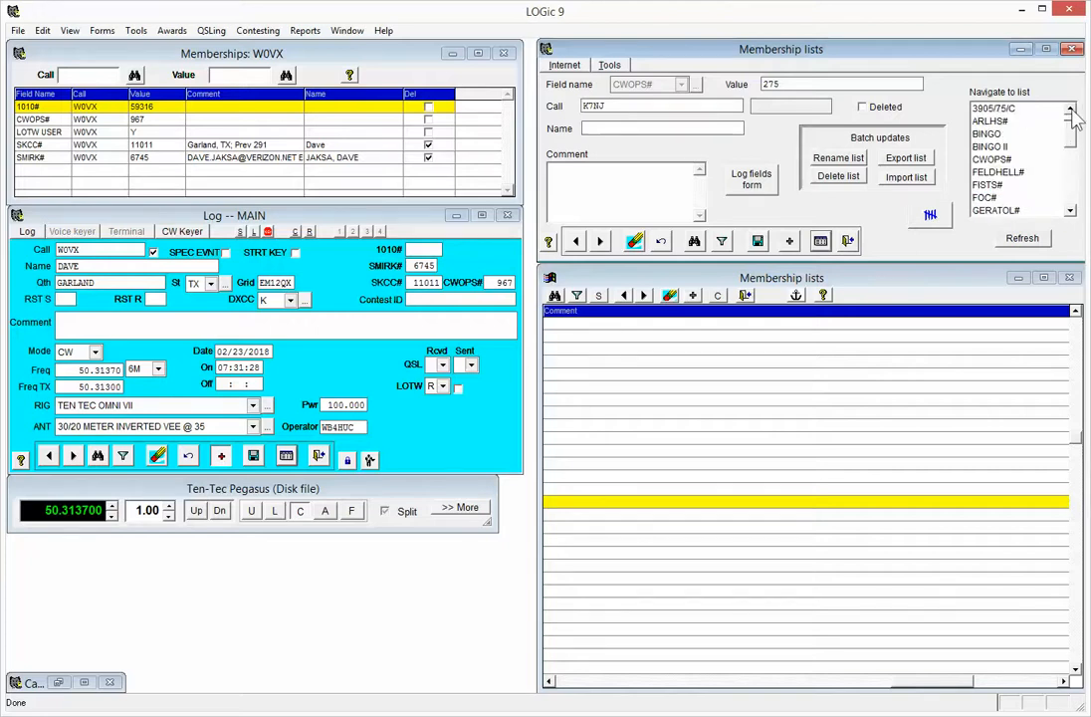
left_click(1070, 109)
left_click(1070, 109)
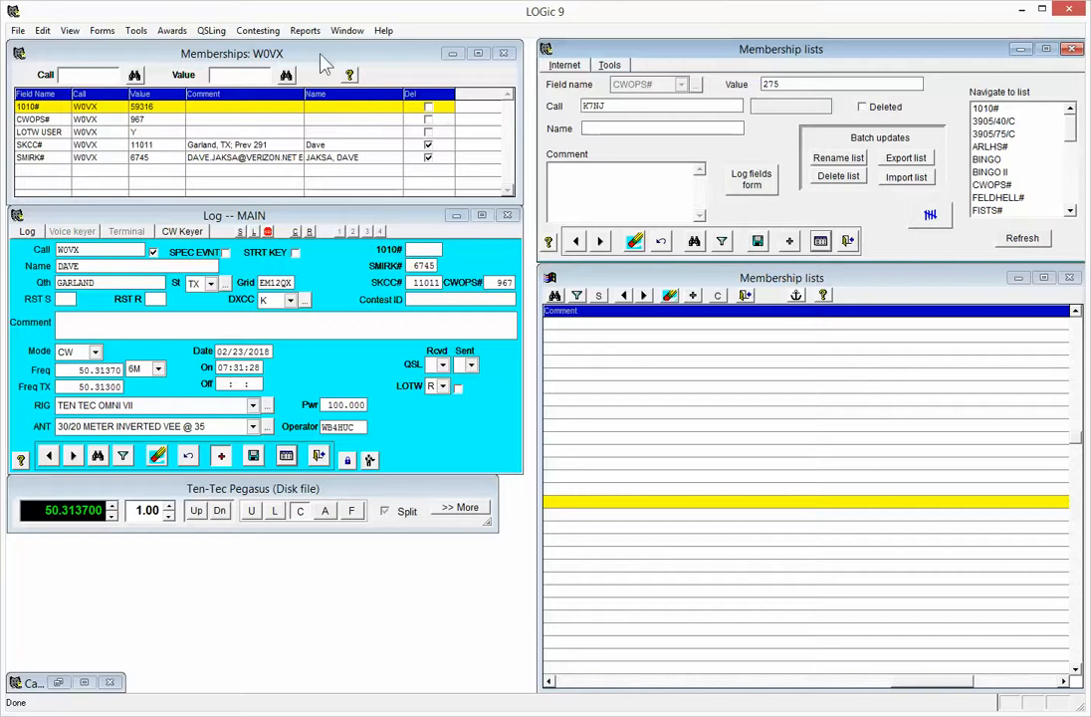
Step: Look up the member number 1000 across all lists in the Memberships window and enlarge the window to show every match
left_click(278, 50)
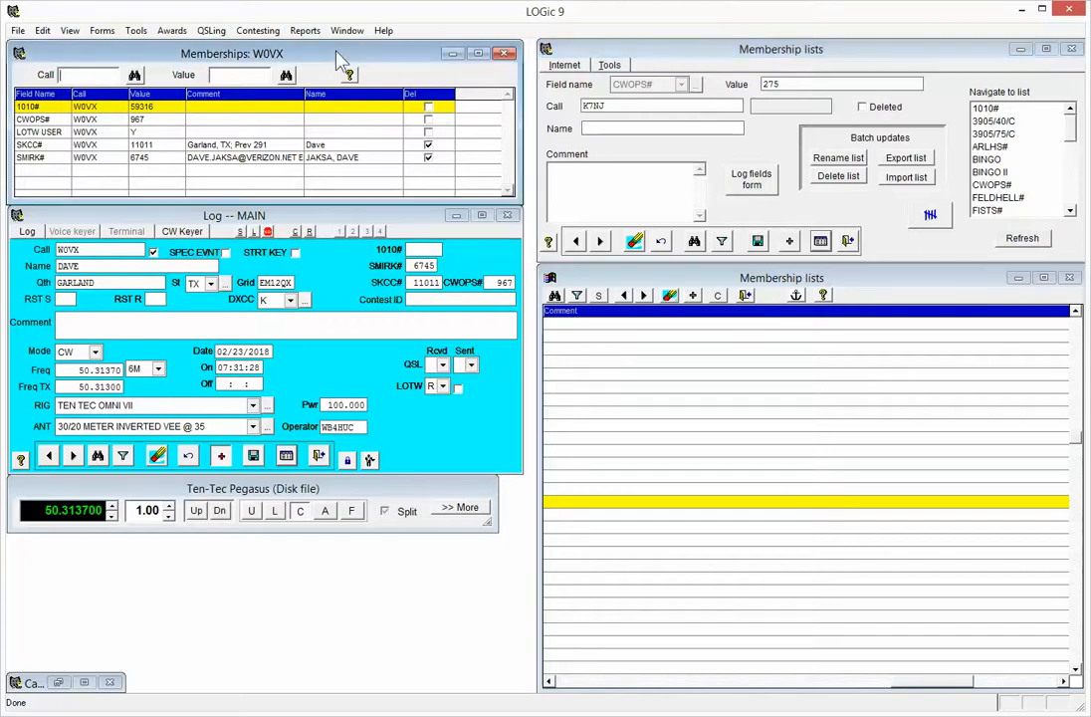
left_click(242, 76)
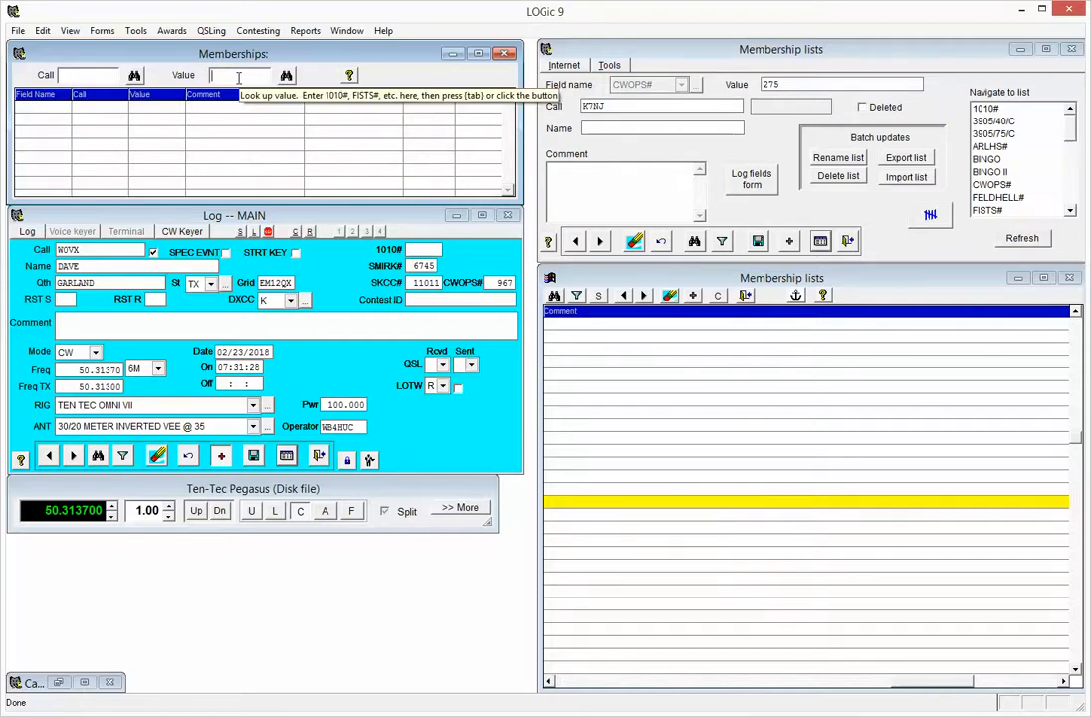
type("1000")
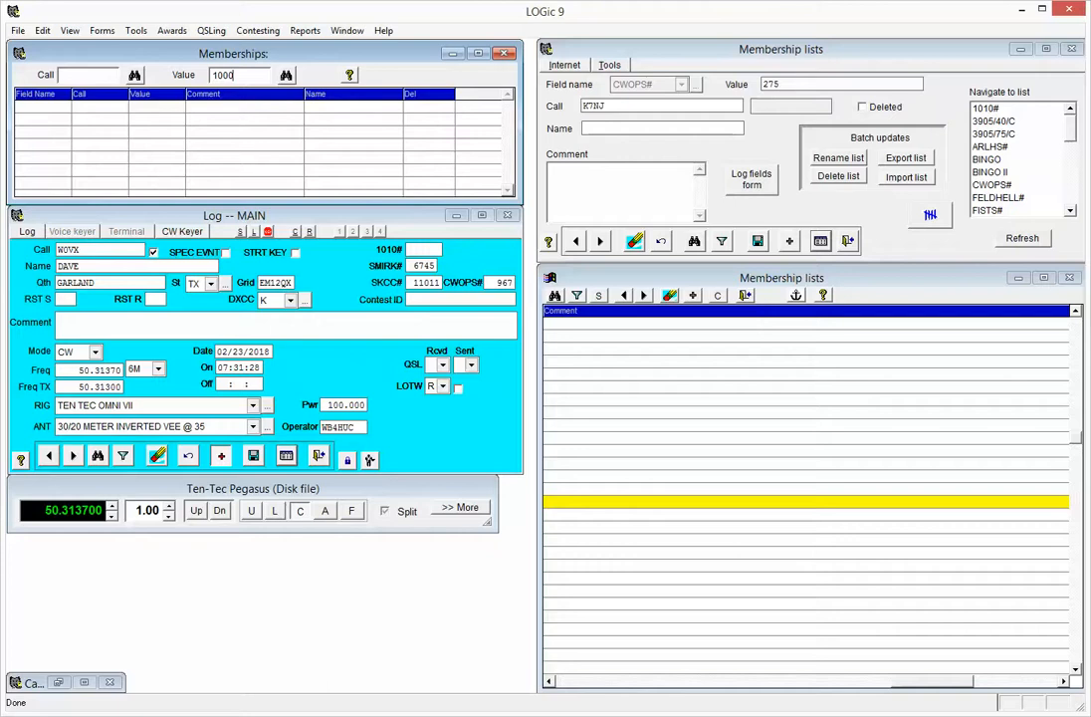
key("Return")
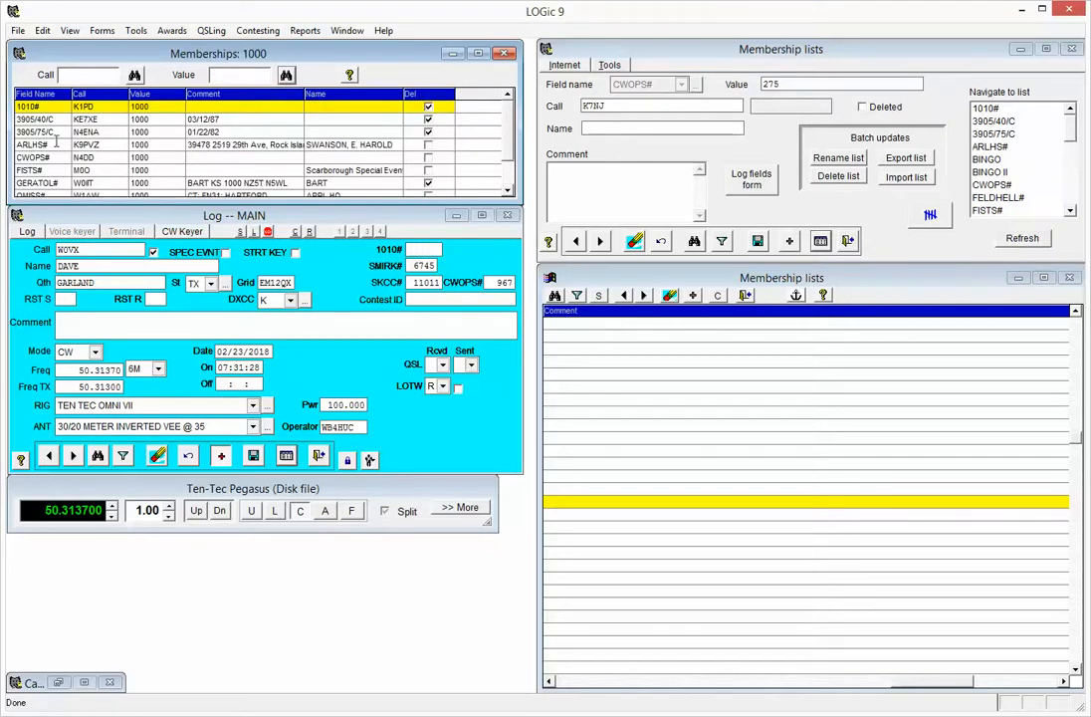
left_click_drag(184, 196, 189, 414)
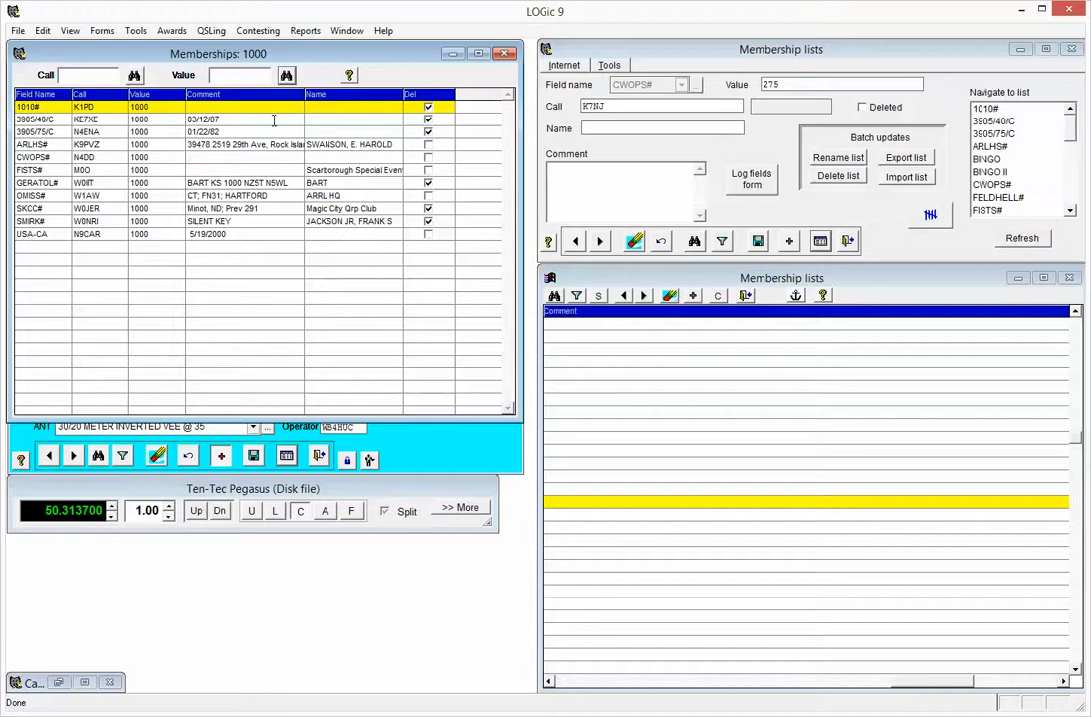
left_click(71, 77)
type("WB4HUC")
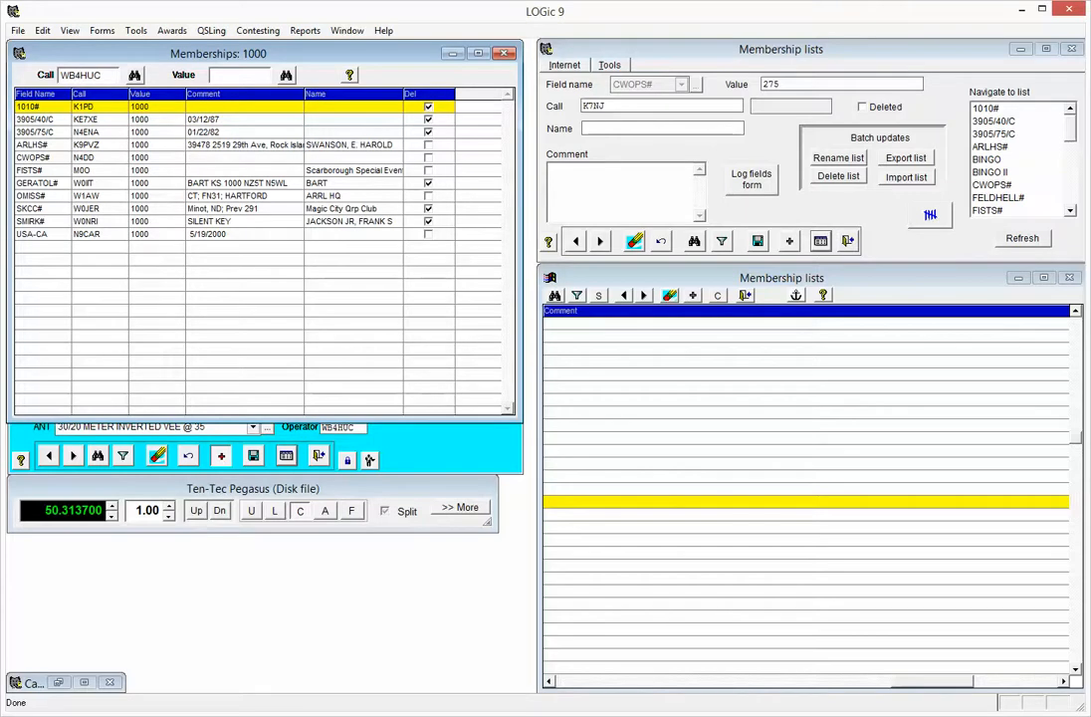
key("Tab")
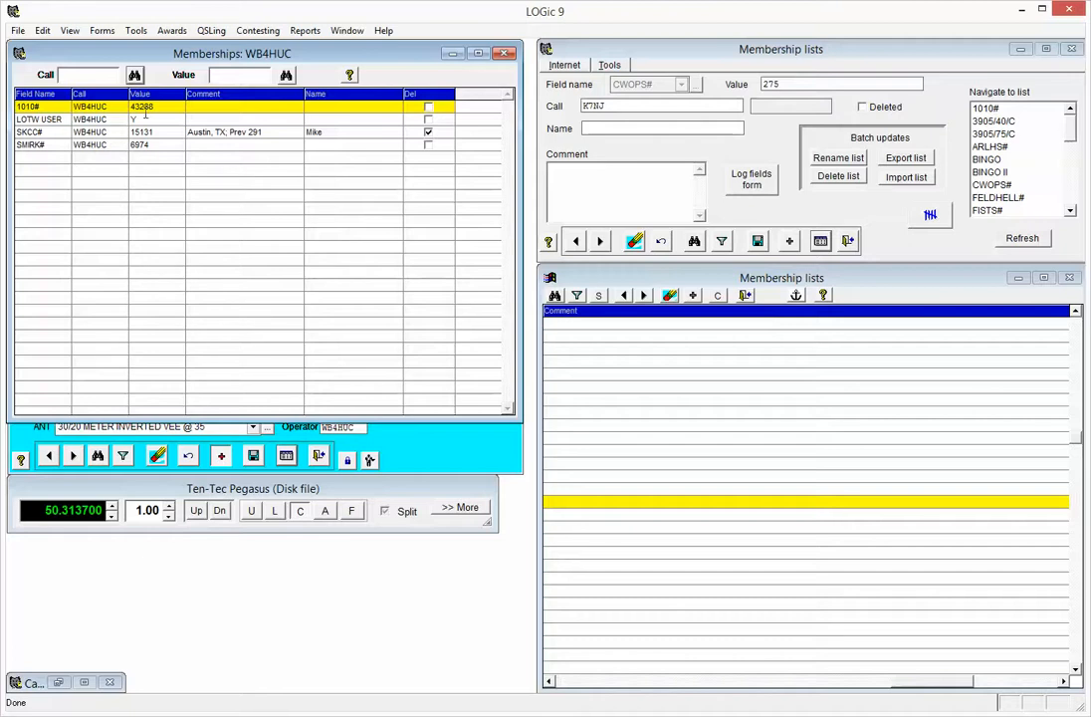
left_click_drag(458, 416, 469, 199)
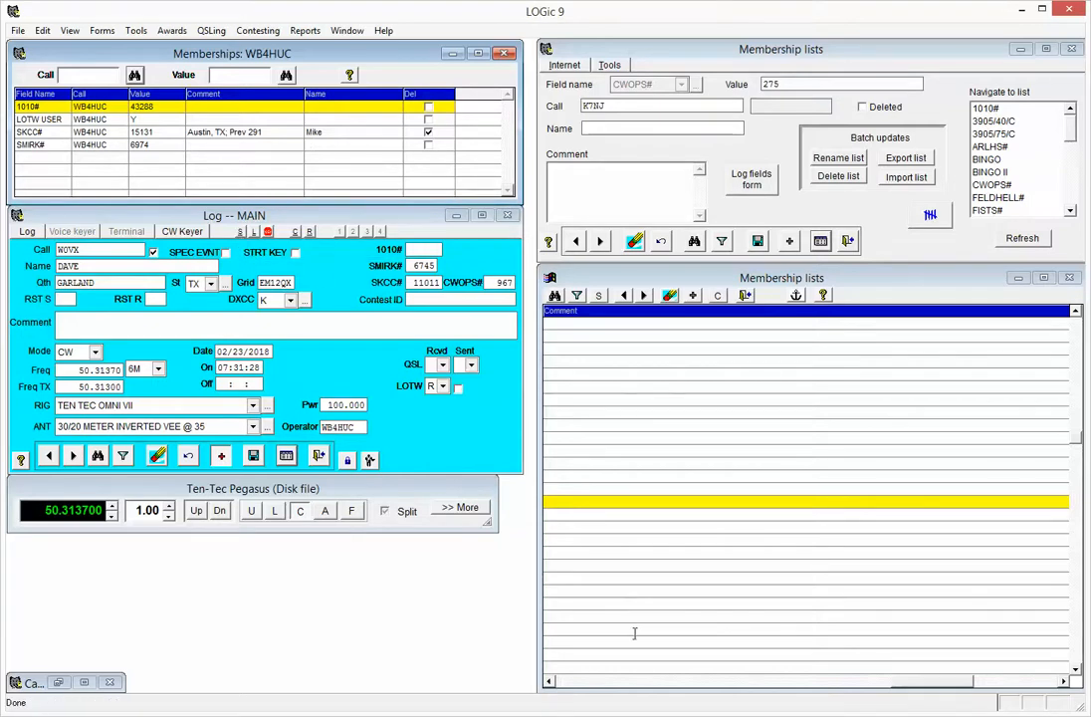
left_click(554, 683)
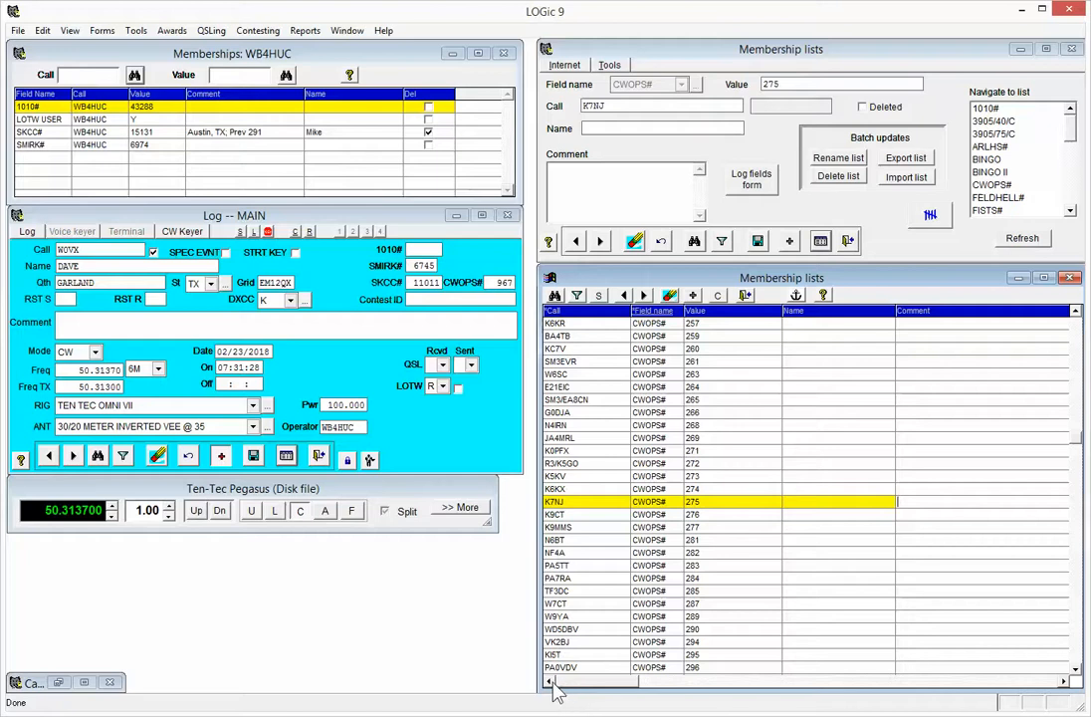